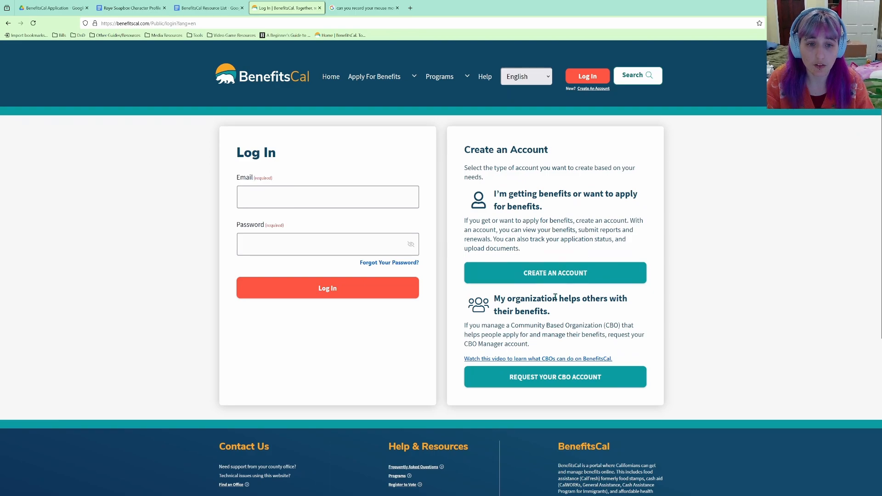
Open the create-account form and expand 'Who in my household should create an account?'.
click(551, 280)
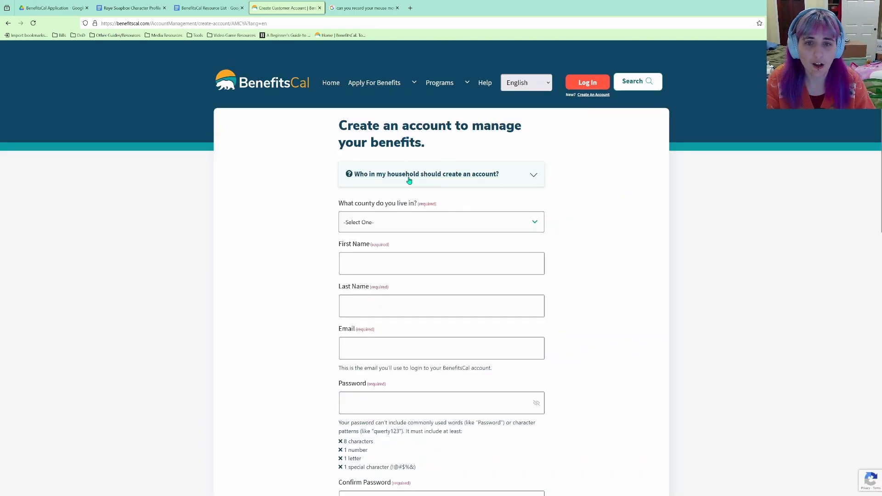
click(534, 176)
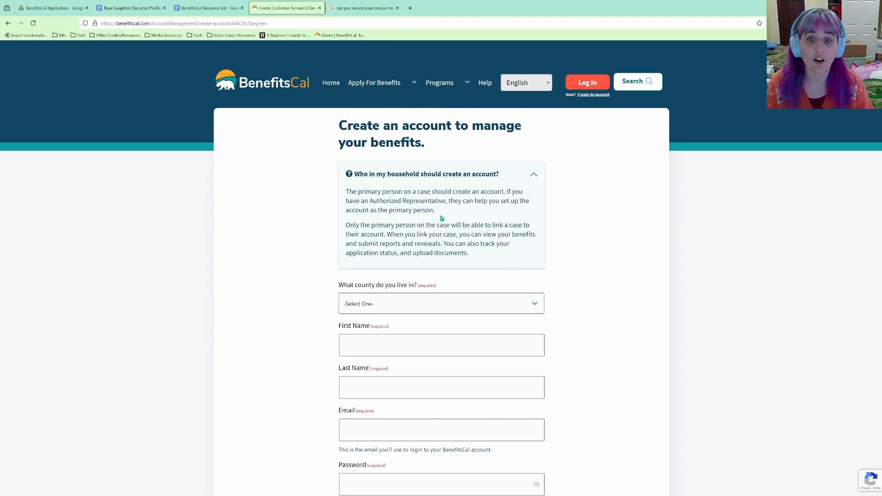
Choose Sacramento county, then enter the account holder's first name, last name and email address.
scroll(447, 316, down, 2)
click(455, 197)
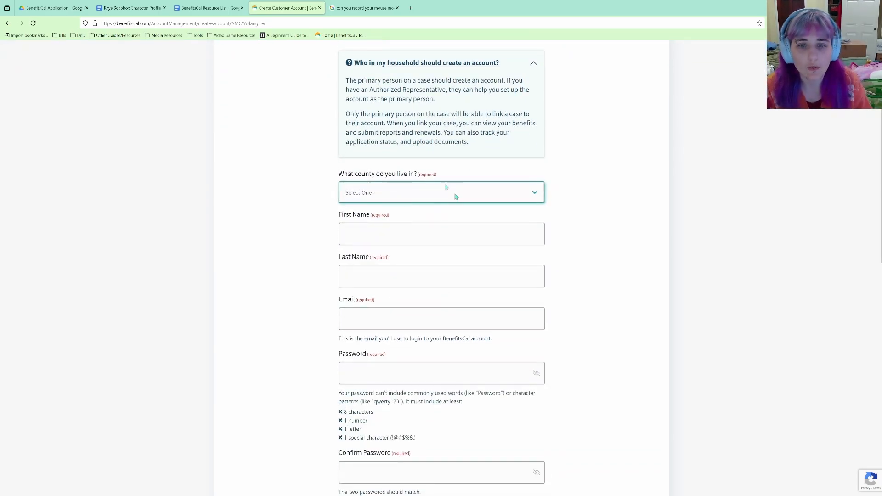
click(399, 329)
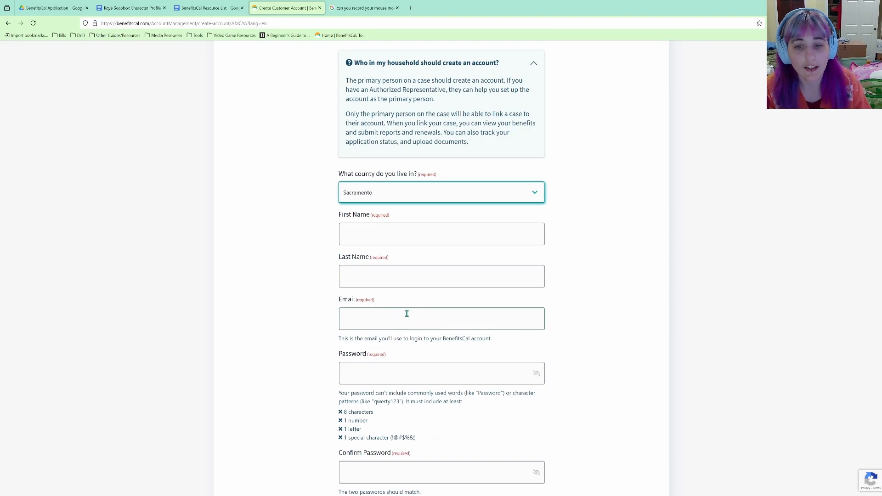
click(466, 232)
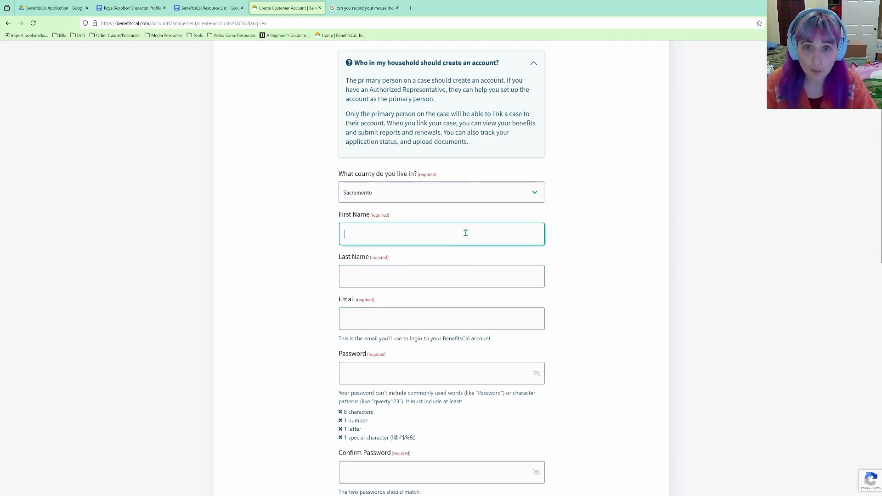
text(ra)
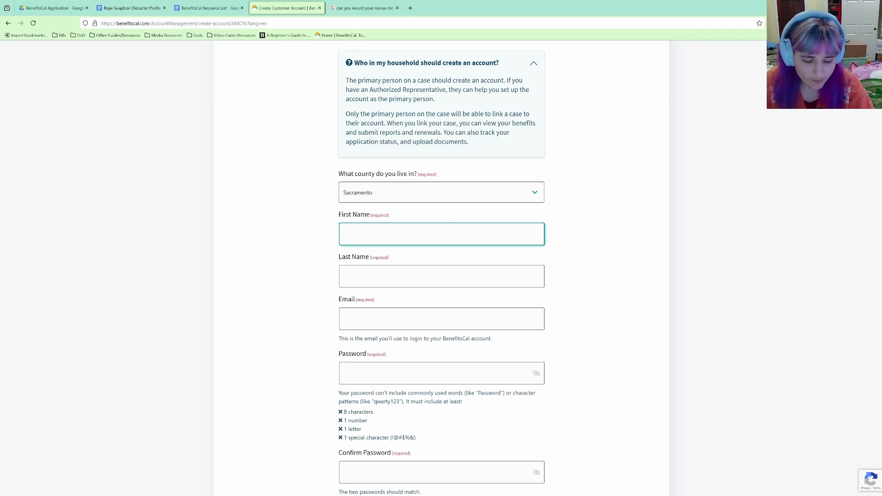
key(Tab)
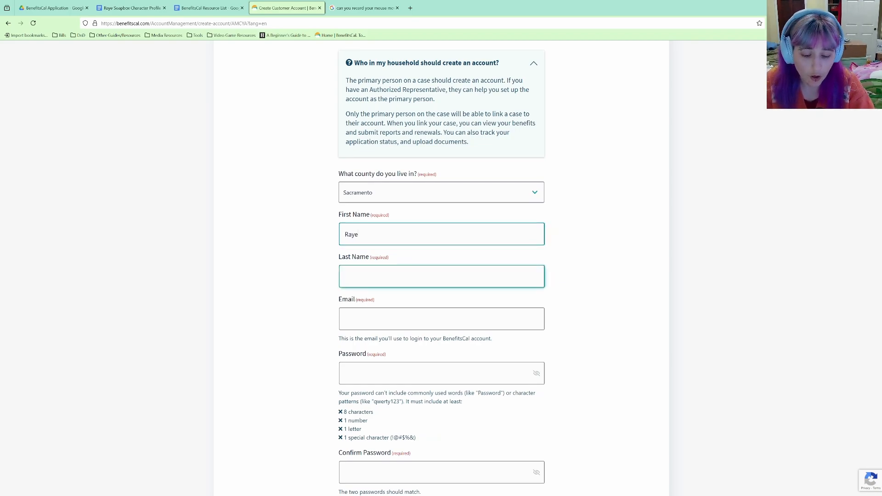
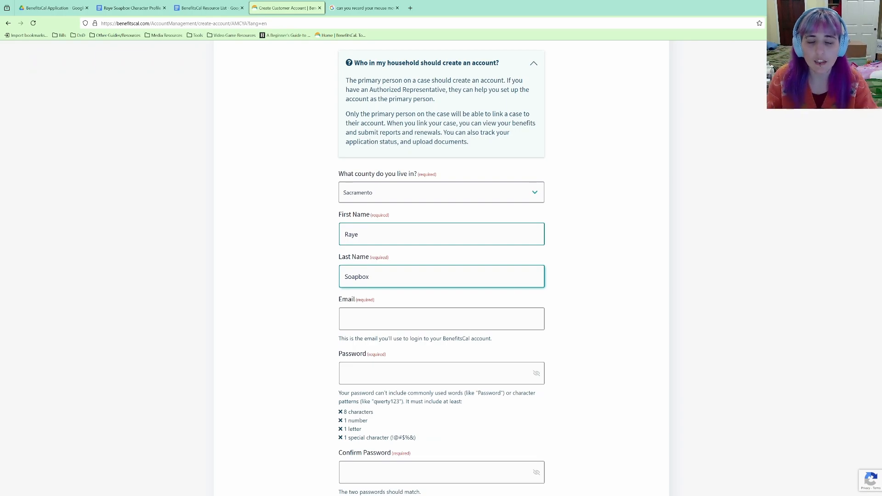
click(402, 320)
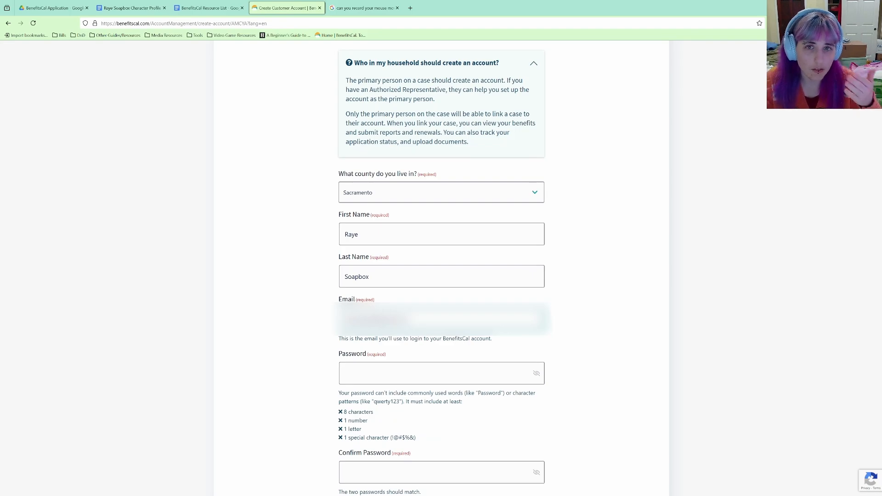
key(Tab)
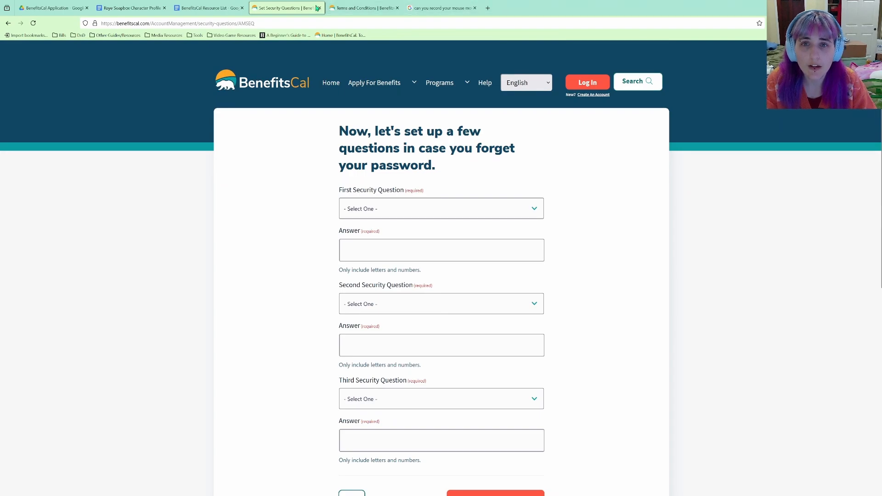
View the terms and conditions page, then return to the security questions form.
click(350, 7)
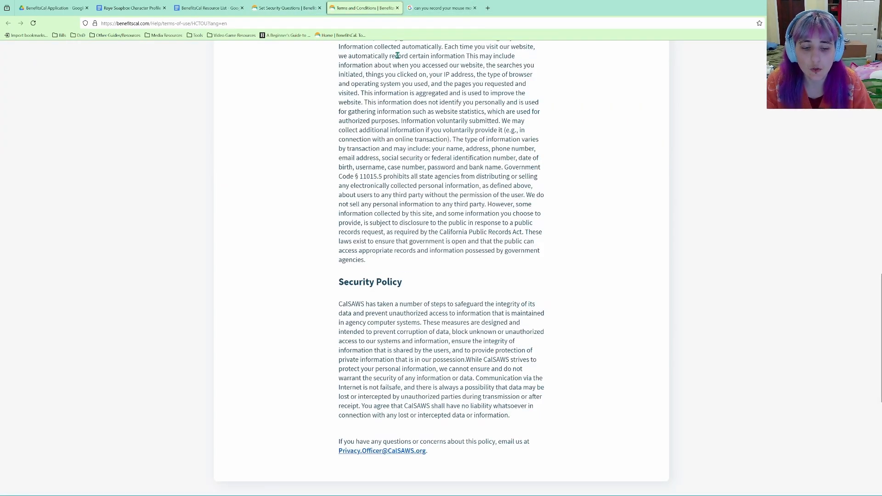
click(281, 5)
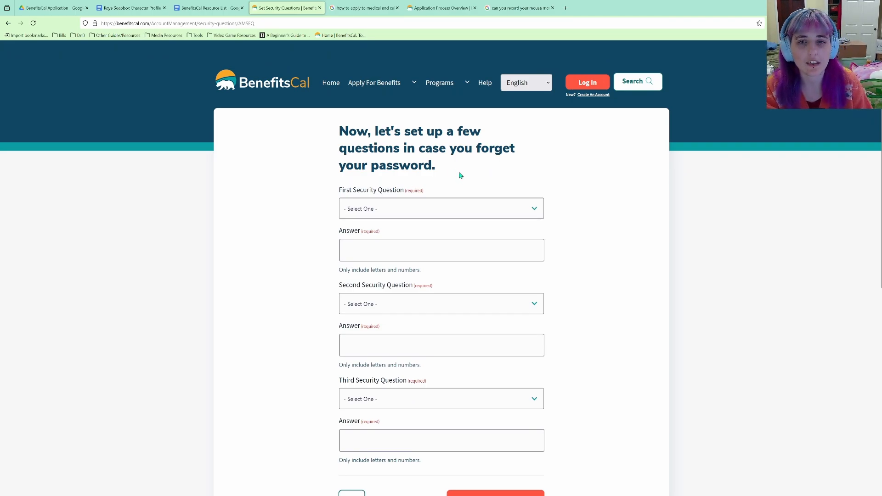
scroll(461, 178, down, 3)
scroll(462, 174, up, 1)
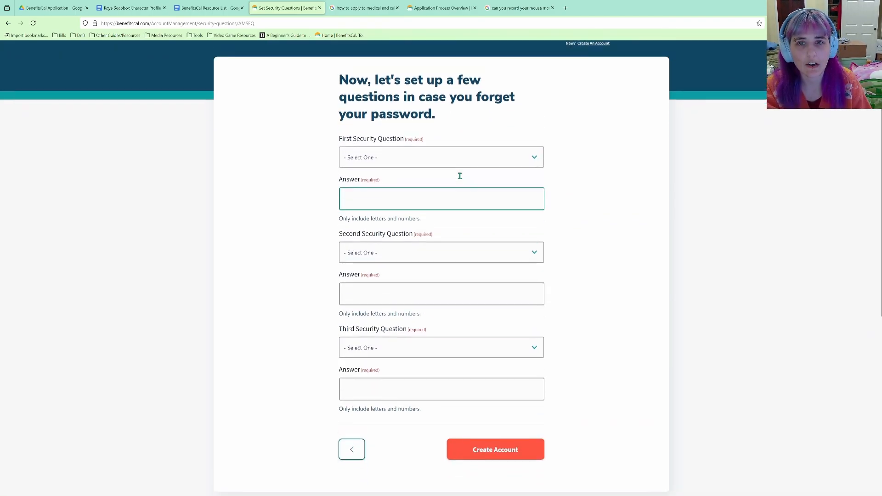
Pick the favorite color question as the first security question and begin answering it.
click(461, 173)
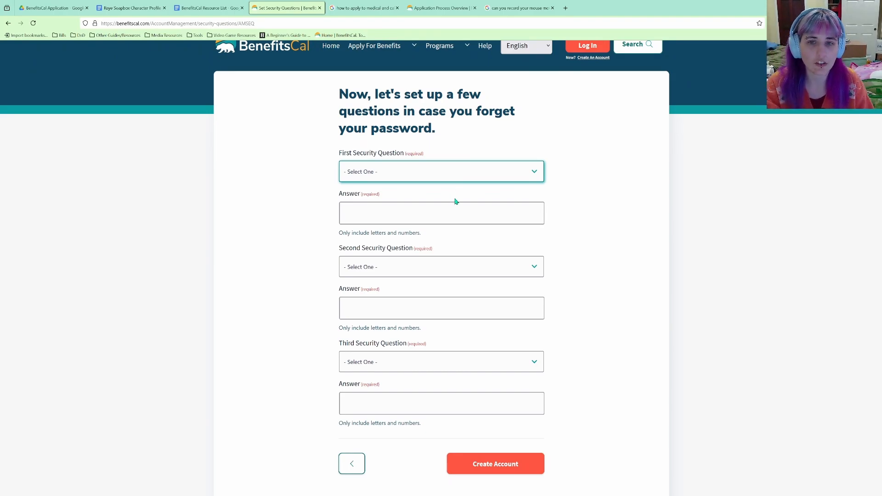
key(Down)
click(435, 208)
click(456, 174)
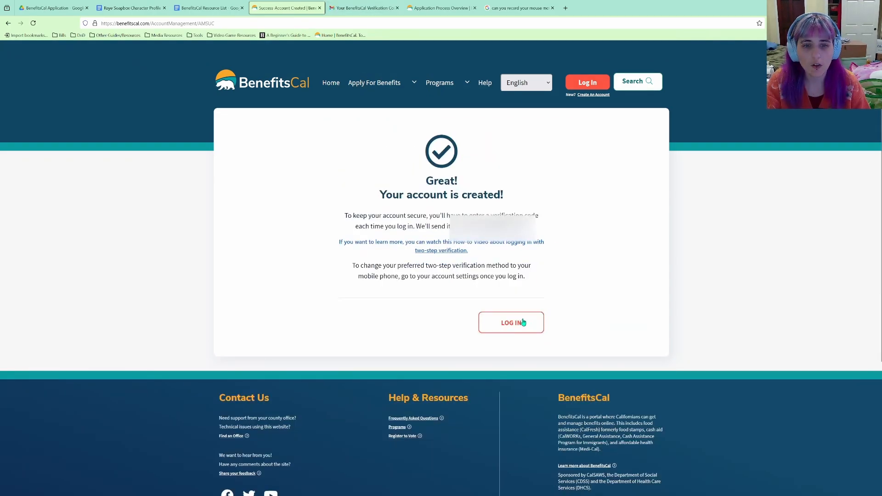
click(523, 323)
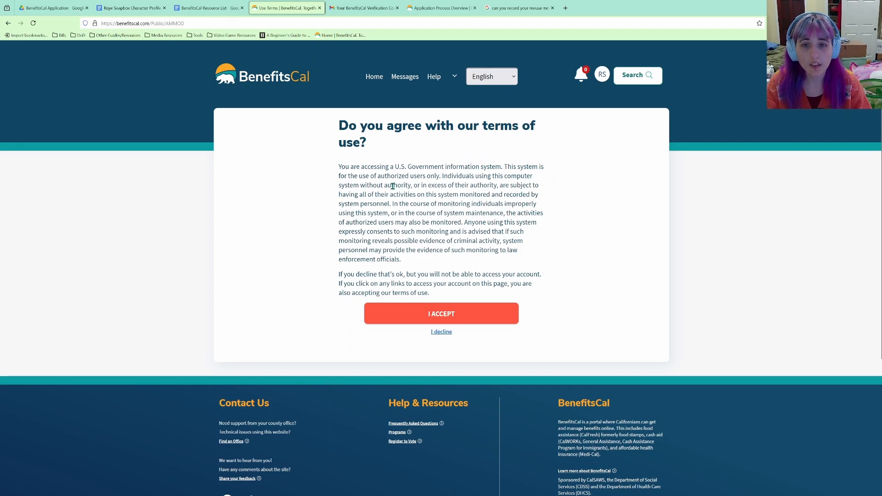
click(422, 313)
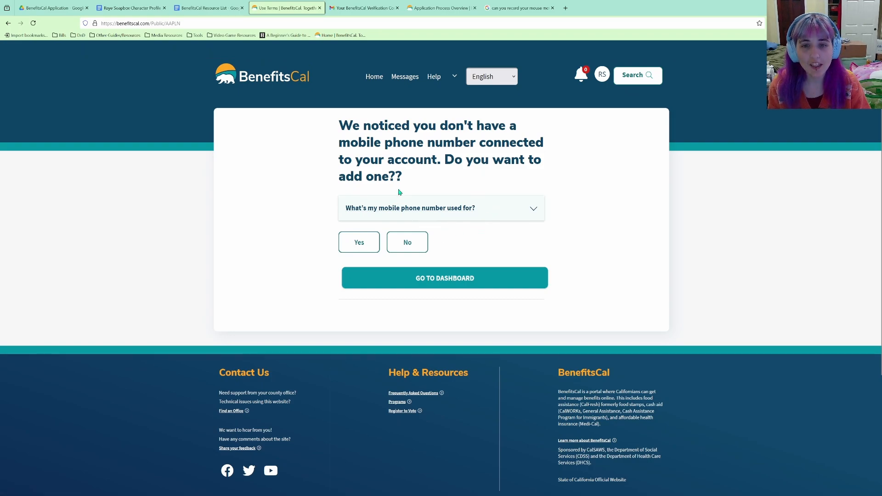
drag(407, 178, 391, 178)
click(423, 175)
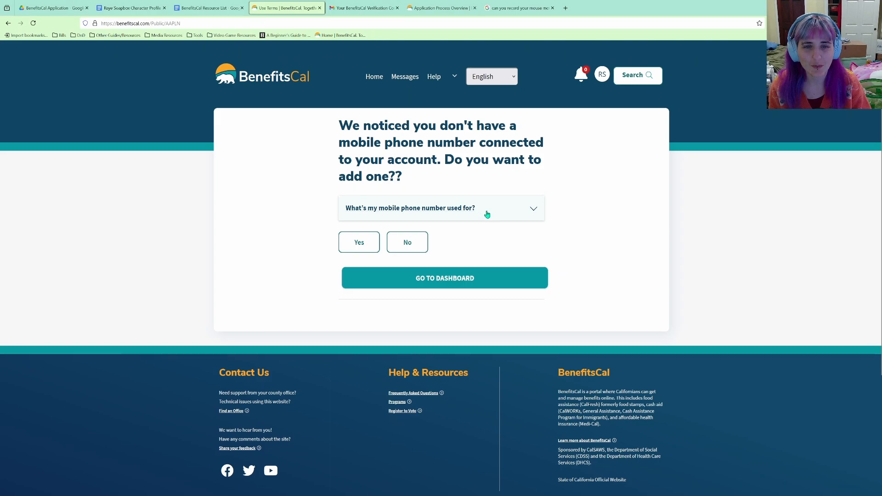
click(413, 248)
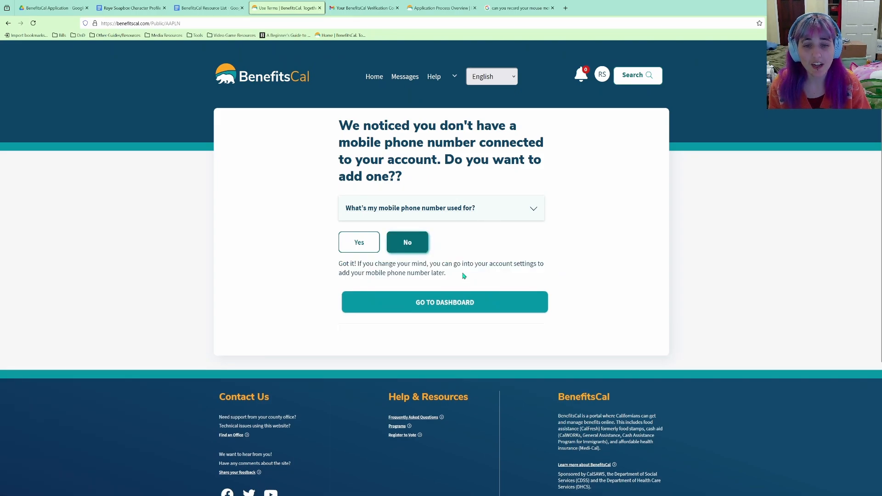
click(476, 303)
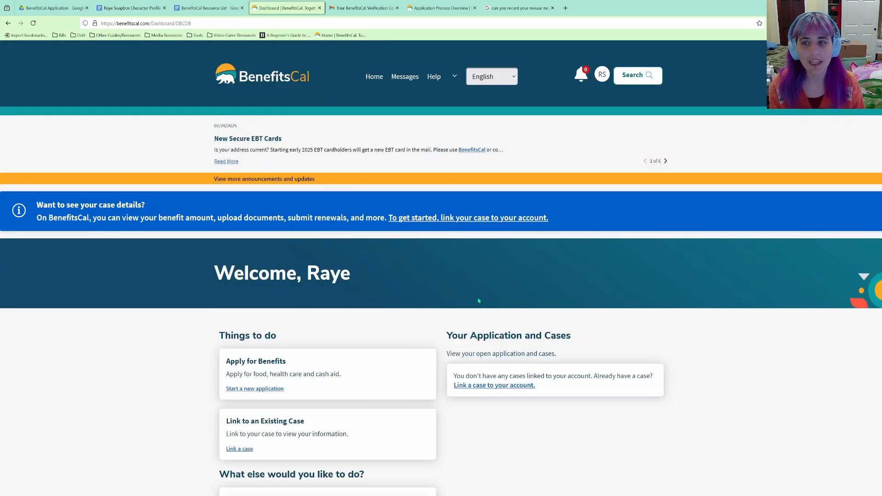
scroll(478, 301, down, 4)
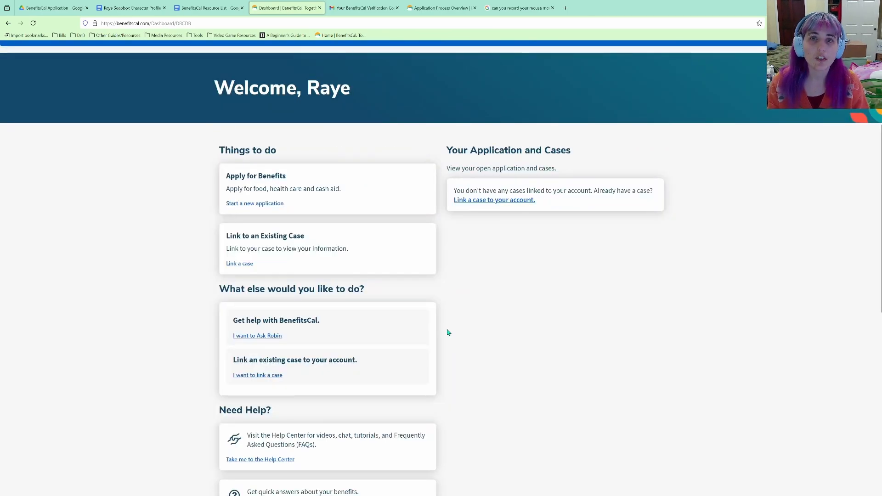
scroll(448, 331, up, 4)
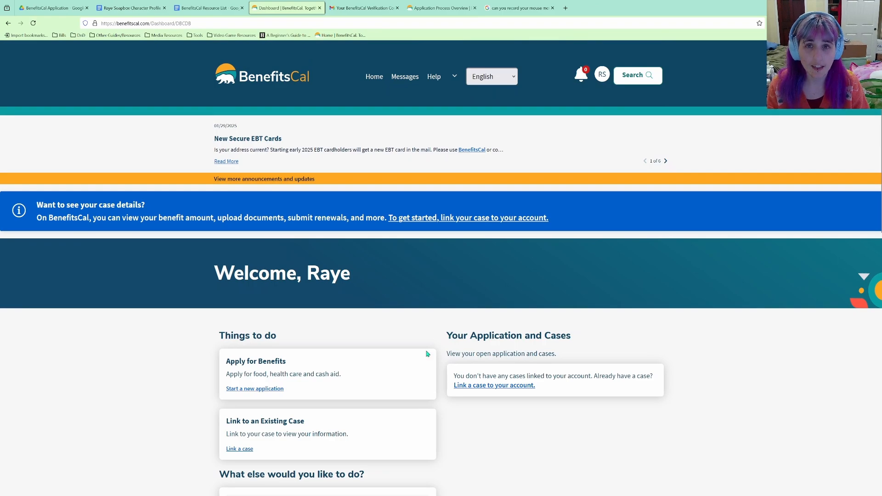
scroll(339, 420, down, 2)
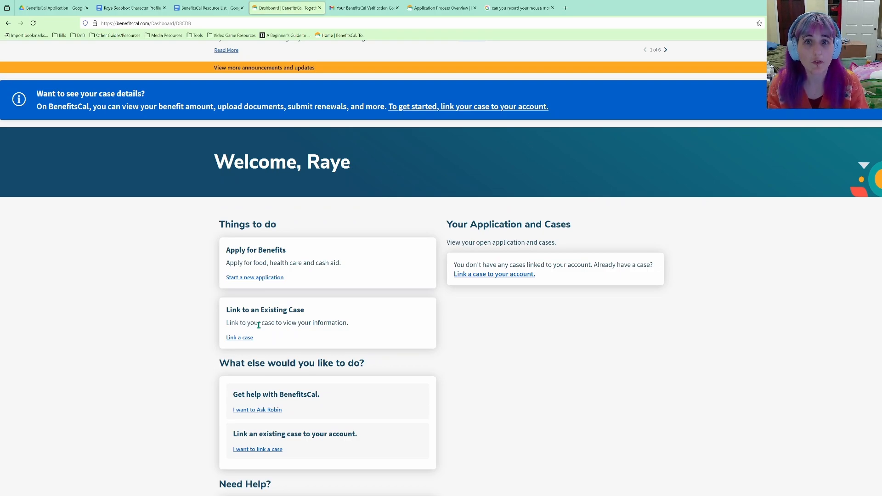
Start a new application from the dashboard and expand the 'What to expect?' section.
click(265, 280)
scroll(478, 256, down, 1)
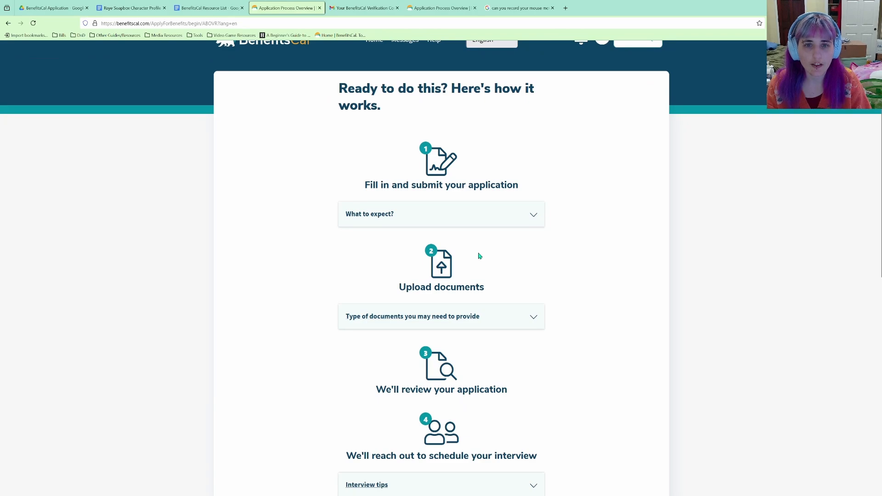
click(492, 215)
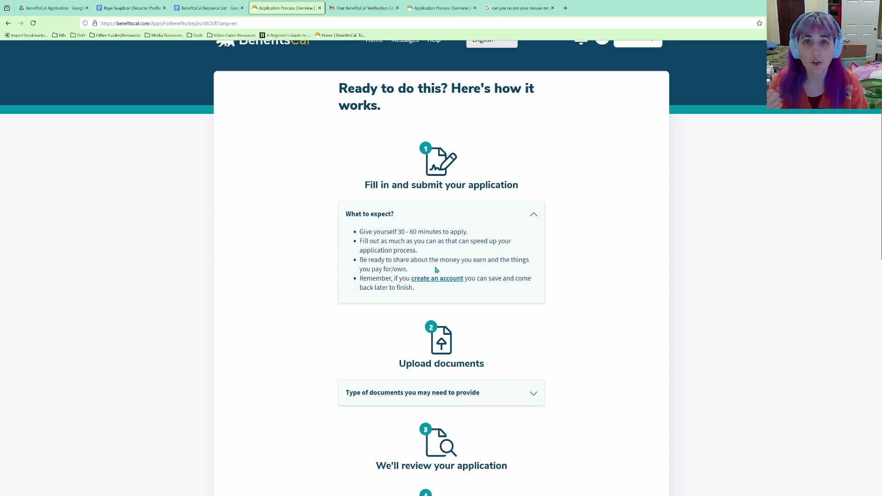
scroll(514, 290, down, 2)
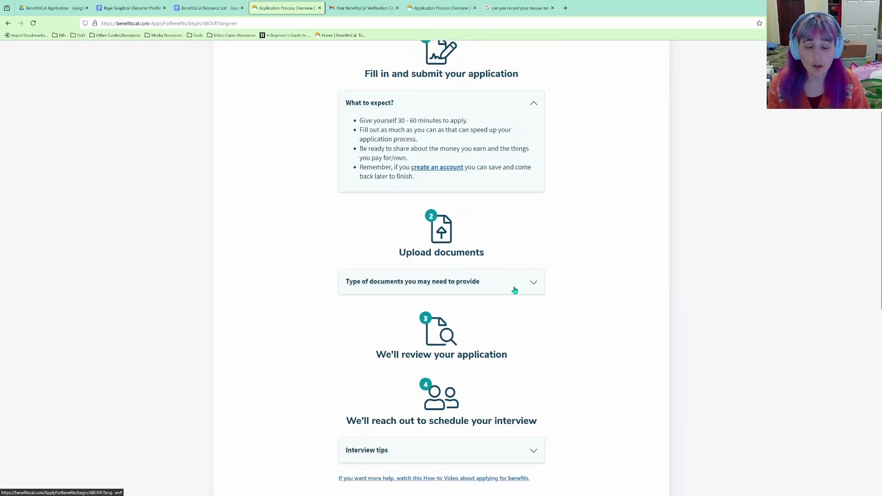
Expand 'Type of documents you may need to provide' and scroll through the identity, income and expense proofs.
click(515, 290)
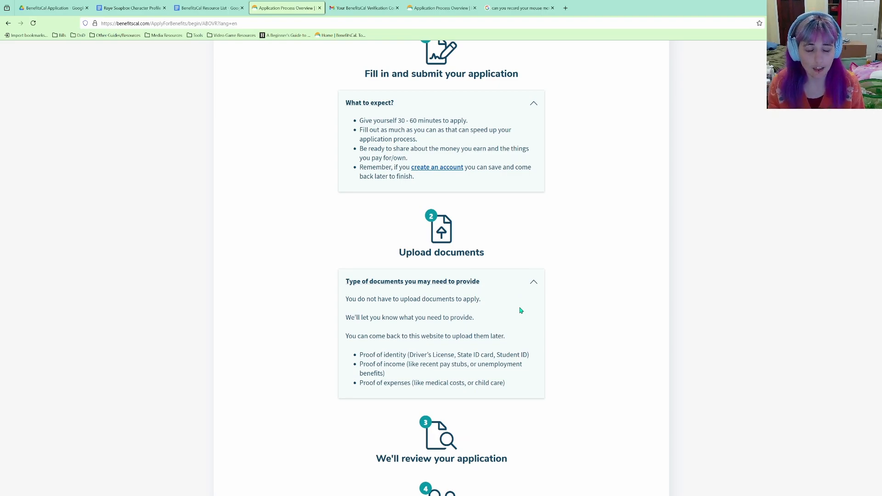
scroll(521, 311, down, 2)
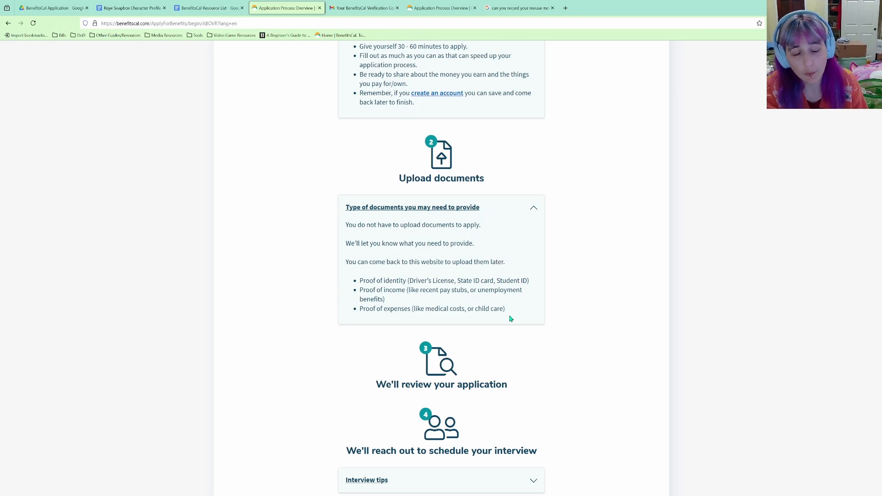
scroll(511, 318, down, 2)
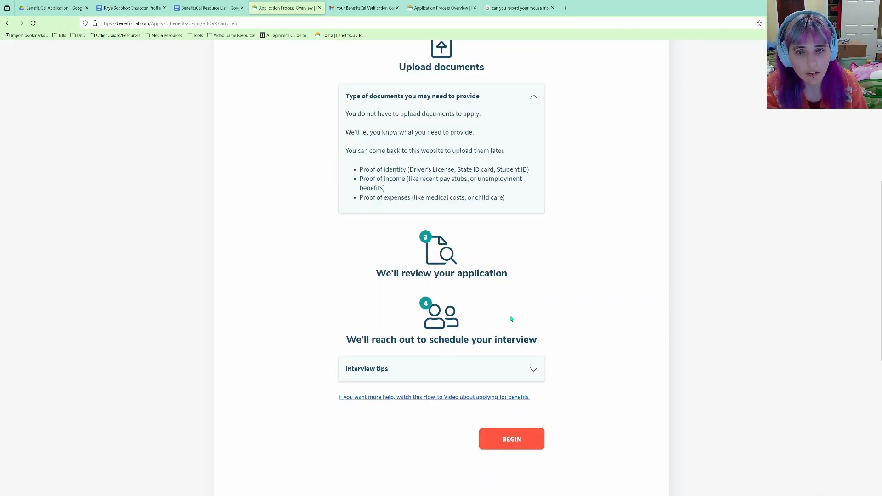
scroll(503, 370, up, 4)
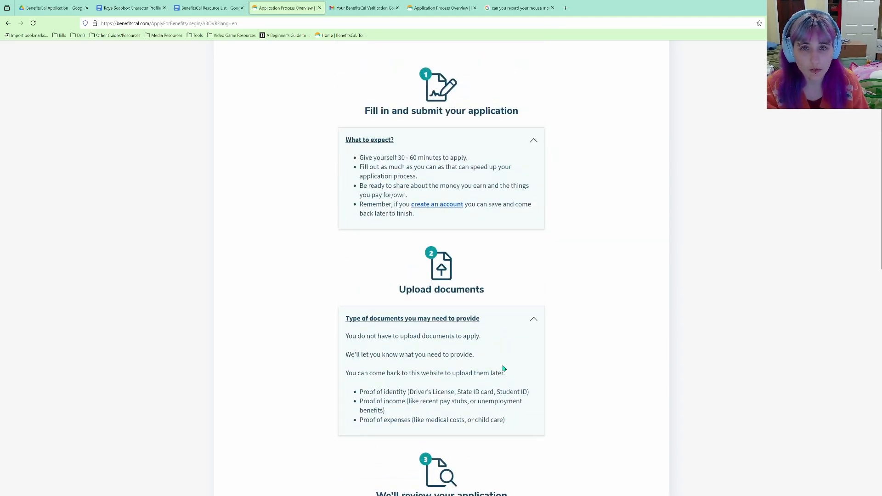
scroll(504, 367, down, 2)
scroll(477, 322, down, 2)
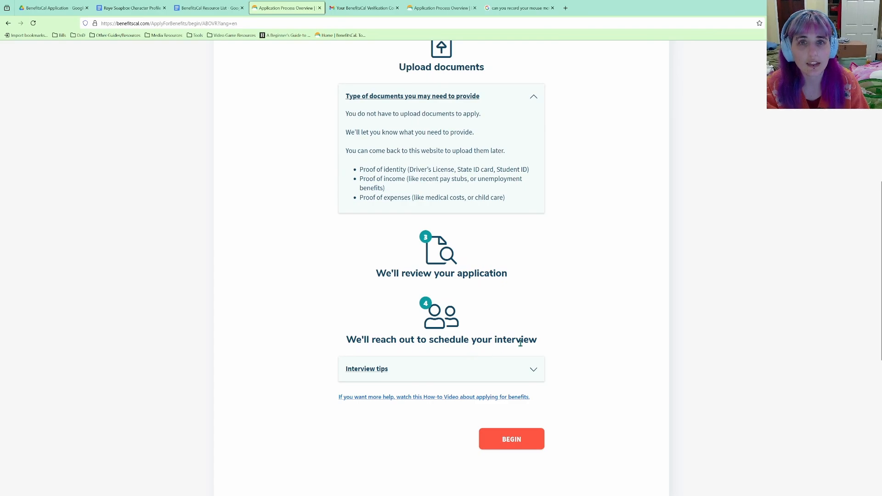
scroll(509, 372, down, 2)
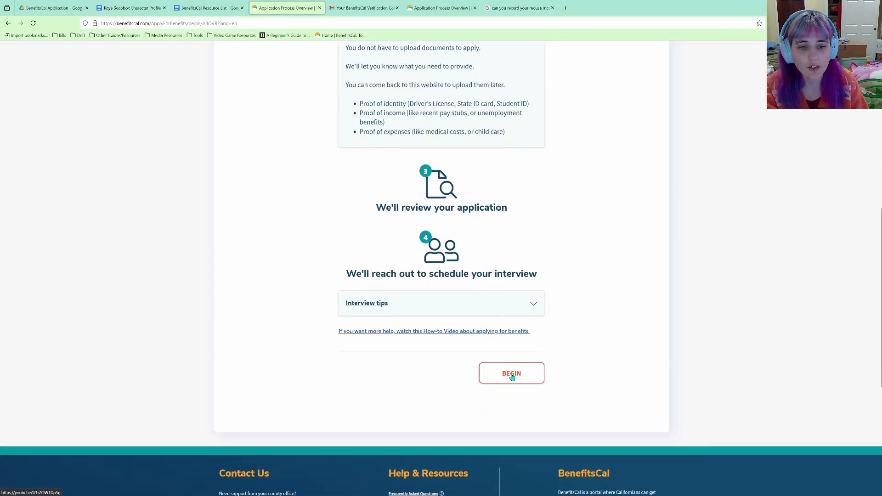
Expand 'Interview tips' to see the in-person or phone options and hour-long estimate.
click(541, 258)
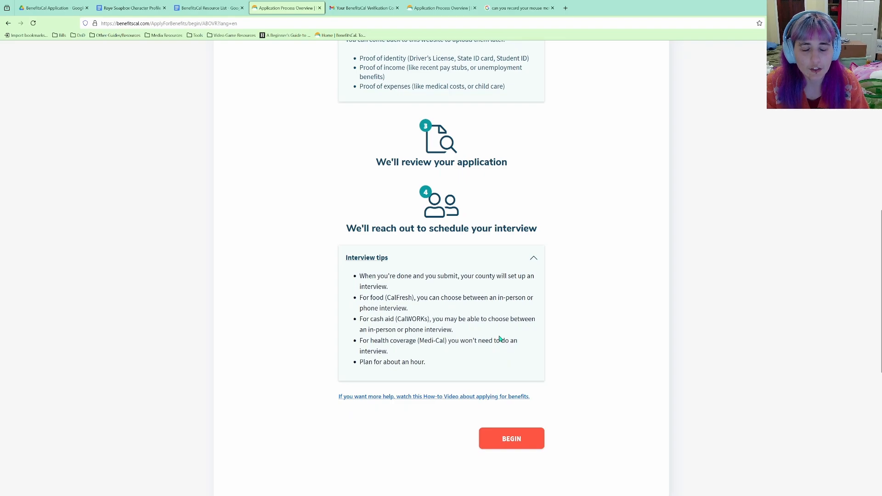
scroll(496, 329, down, 1)
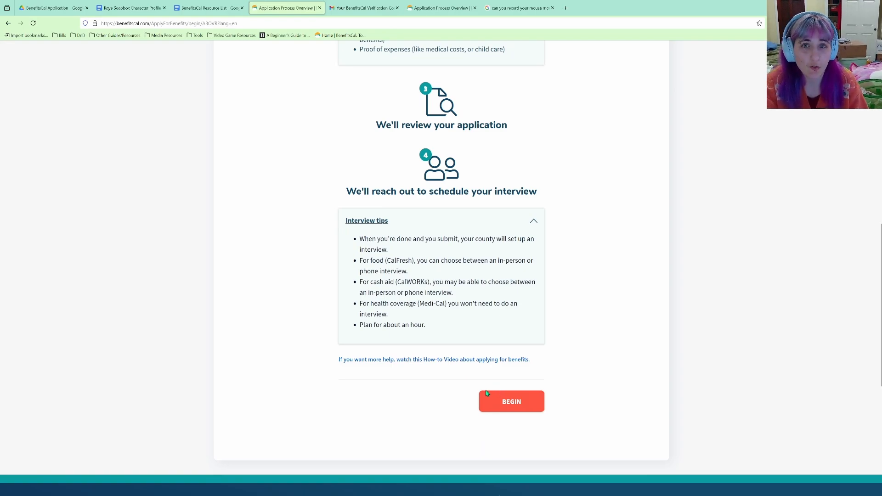
Begin the application and scroll through the Helpful Tips minimum-details list.
click(497, 406)
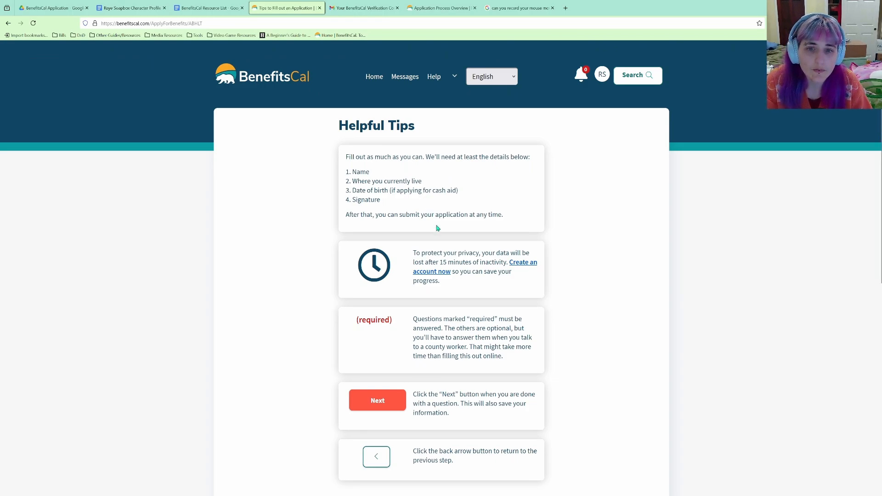
scroll(437, 227, down, 2)
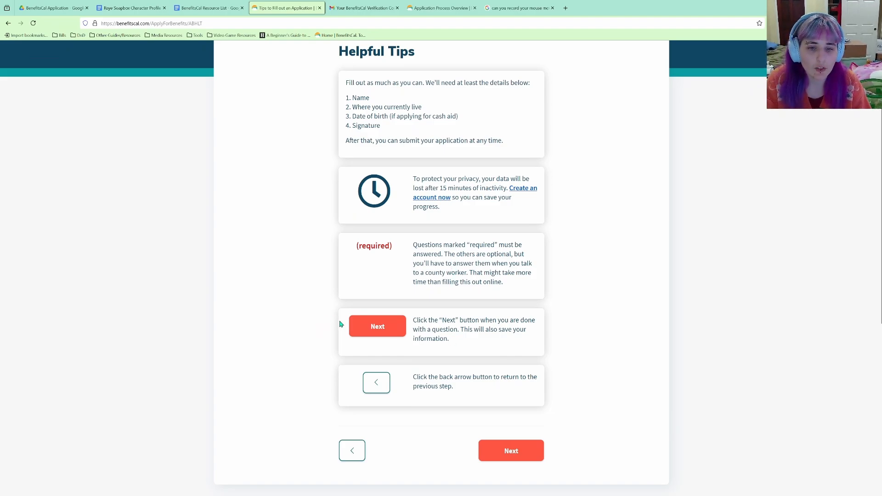
Continue past Helpful Tips and the diversity statement, answer 'Just Okay', and proceed.
click(384, 327)
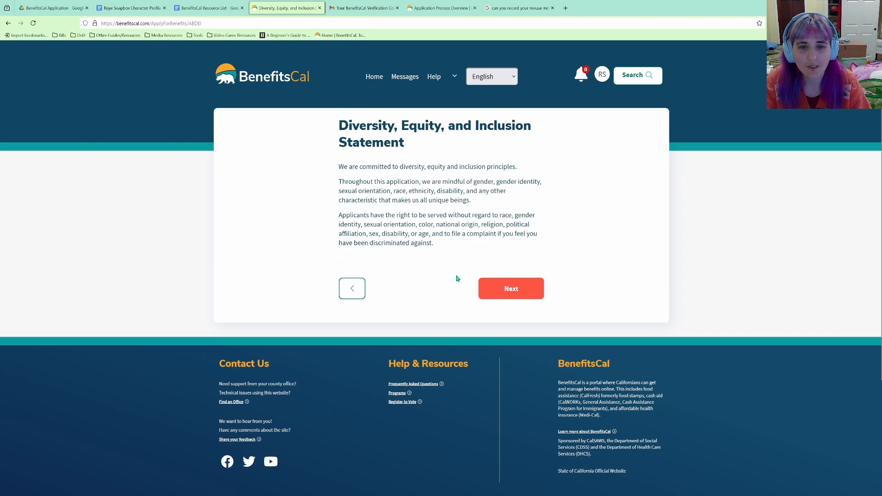
click(509, 288)
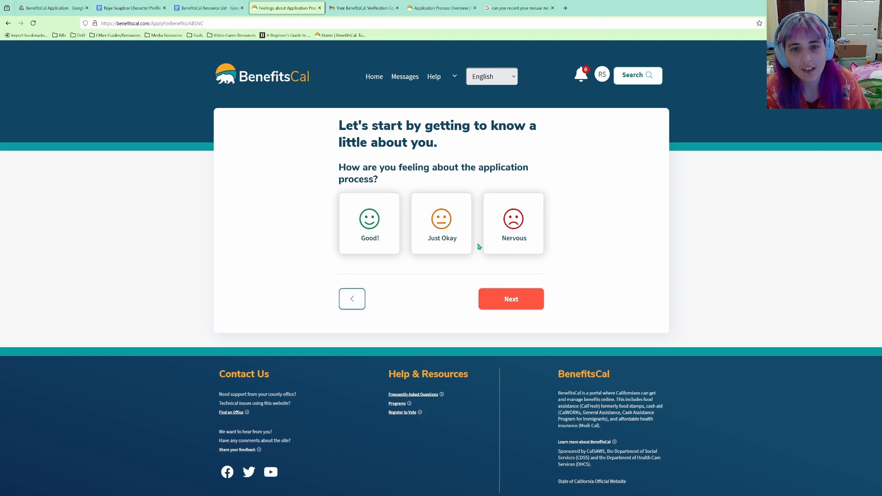
click(441, 244)
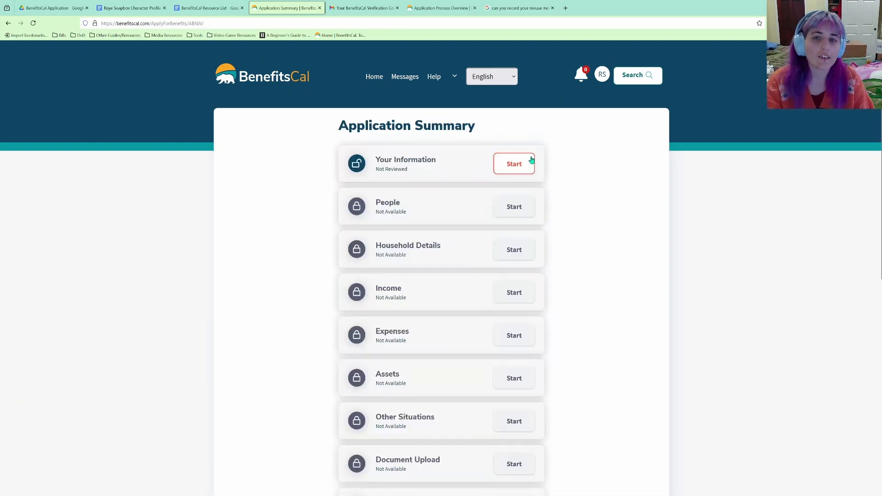
click(532, 166)
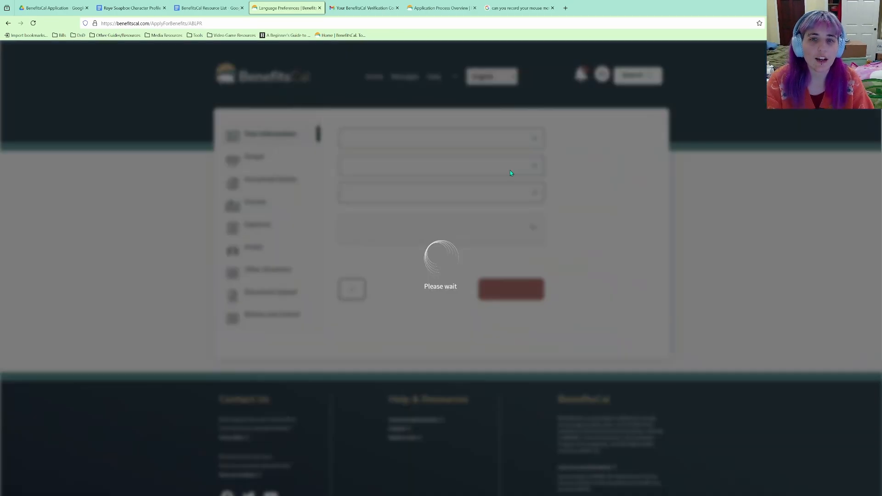
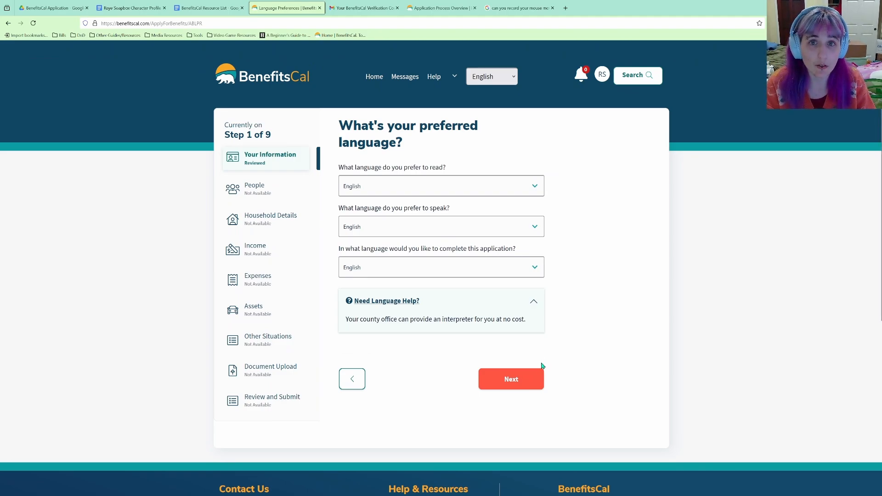
Continue past language preferences and enter the applicant's first and last name, skipping middle name.
click(530, 387)
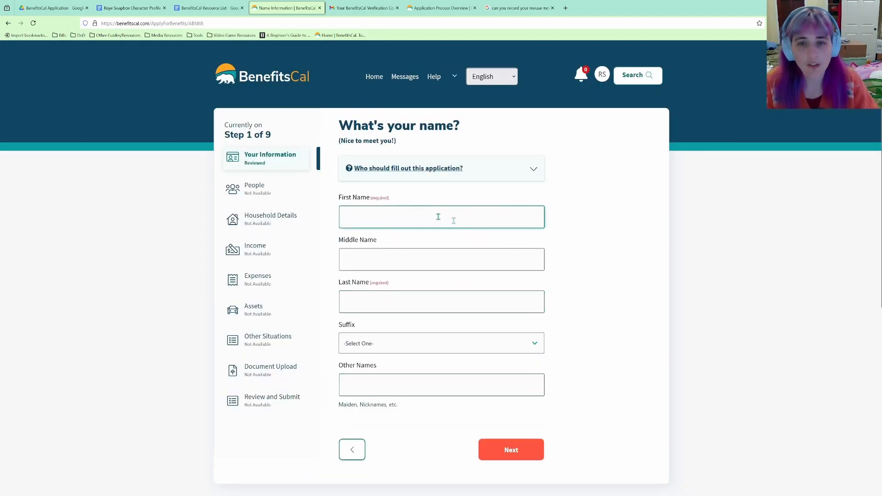
click(438, 217)
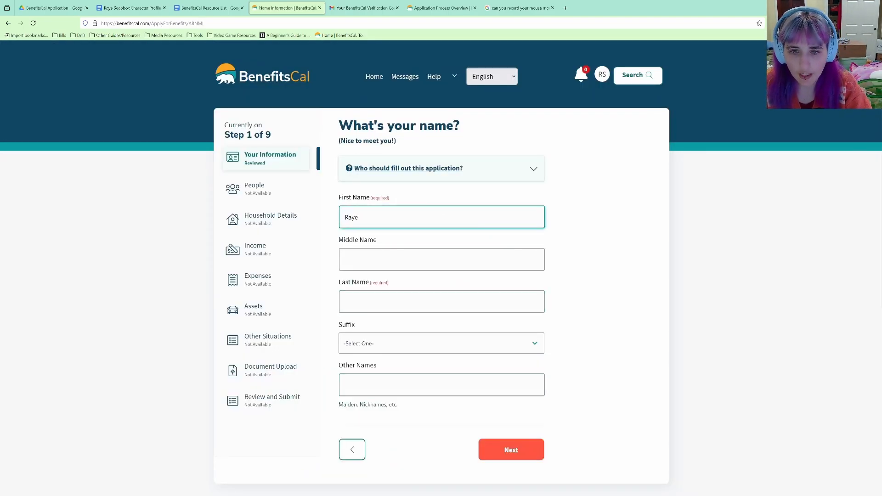
key(Tab)
key(Tab)
key(Tab)
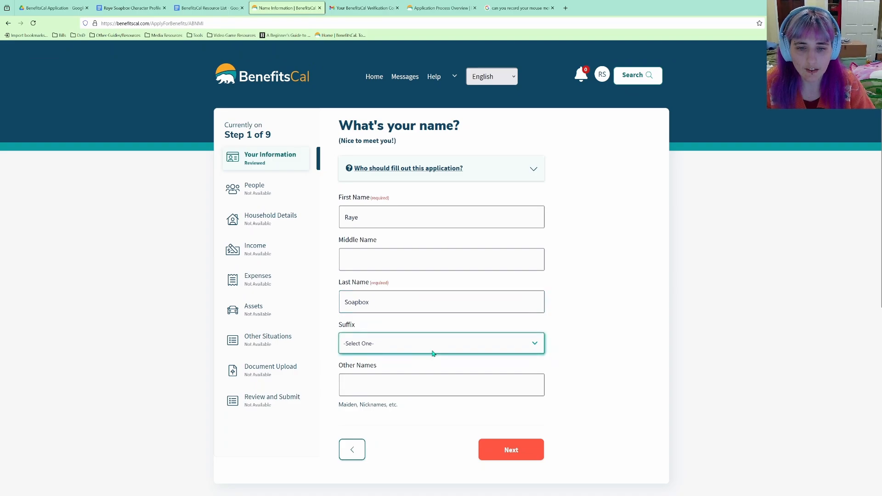
click(421, 391)
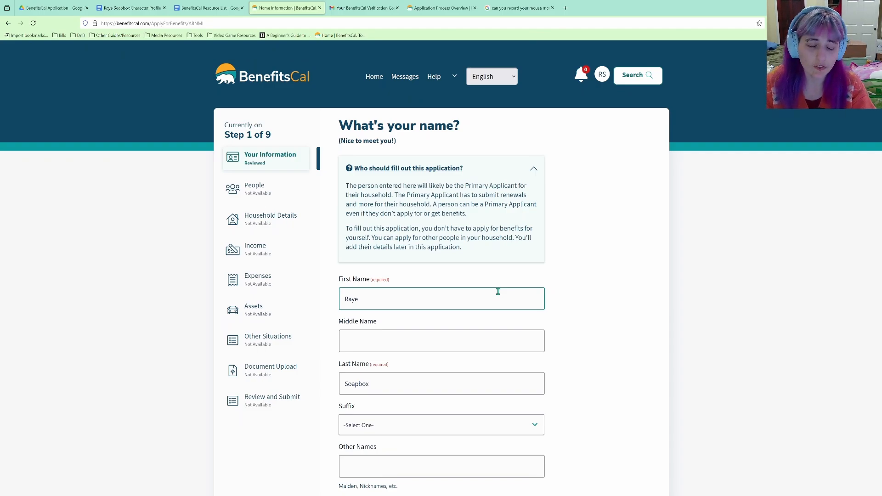
scroll(498, 294, down, 2)
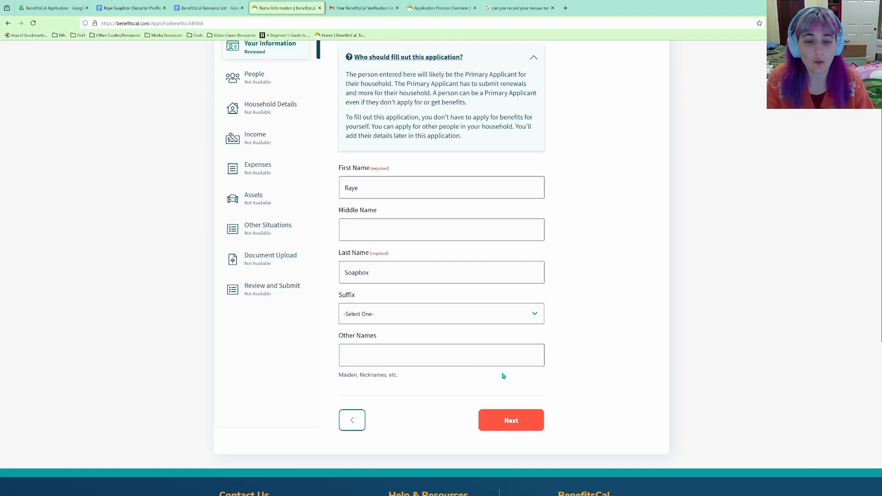
Submit the name page and answer No to experiencing homelessness.
click(509, 425)
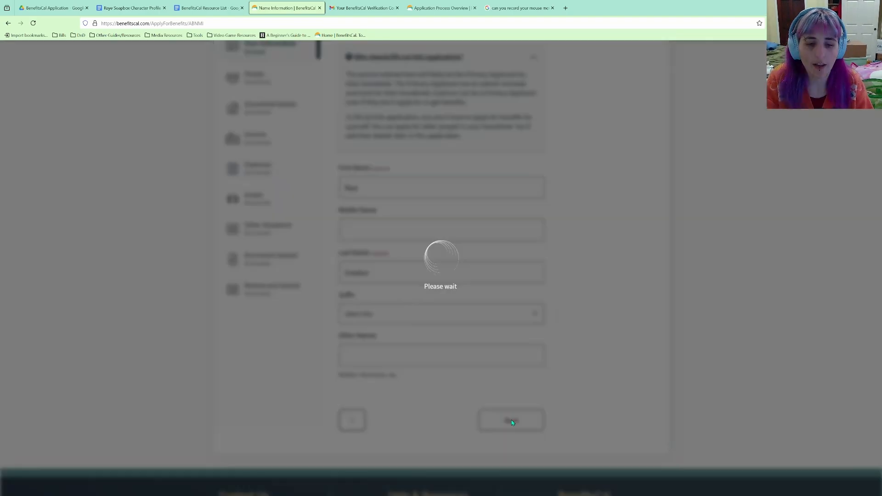
scroll(461, 268, down, 2)
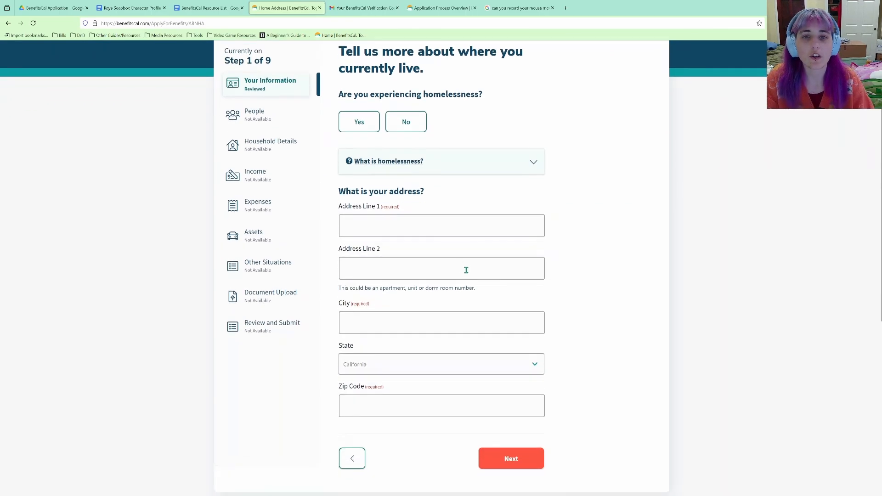
click(463, 268)
scroll(463, 267, up, 1)
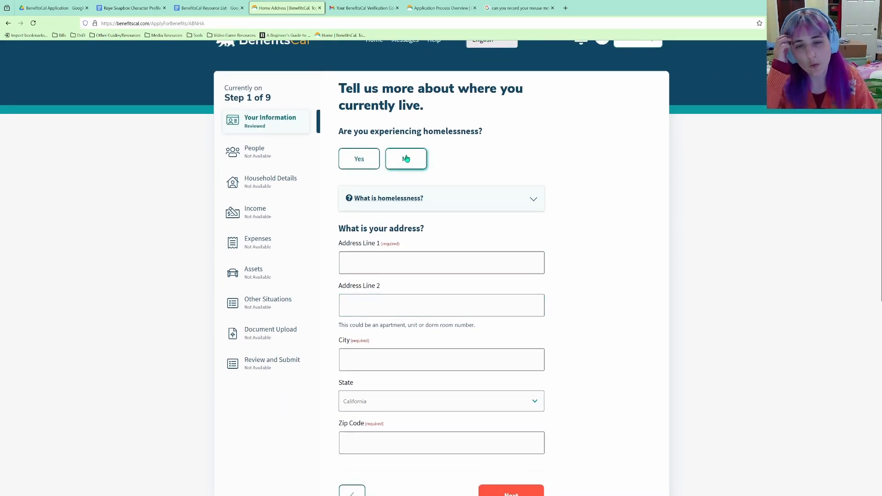
click(406, 158)
Enter the home street address and accept the suggested version of the address.
click(480, 265)
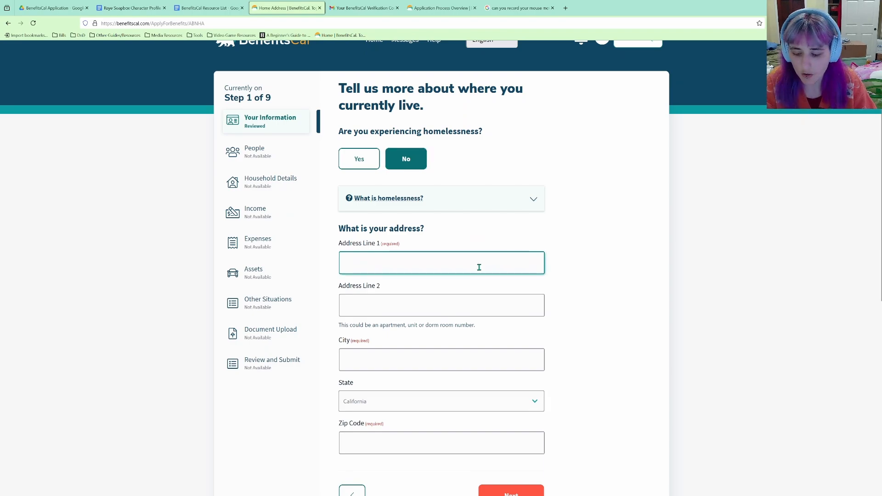
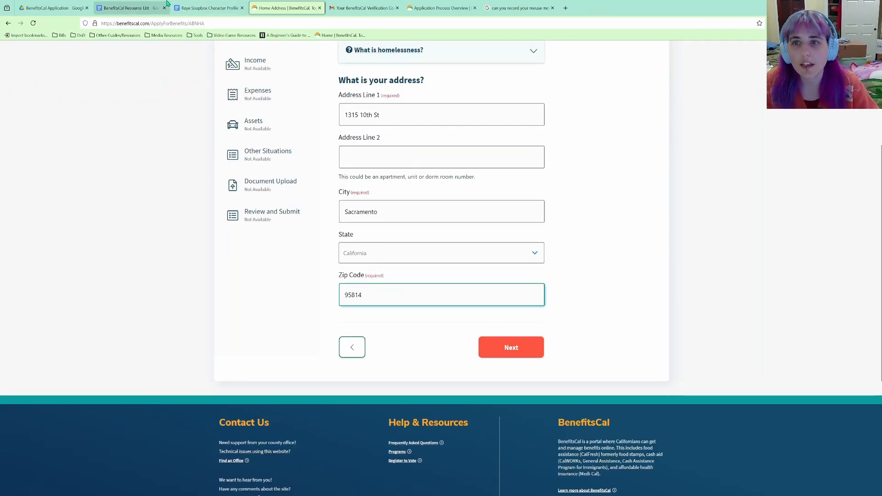
drag(132, 8, 209, 8)
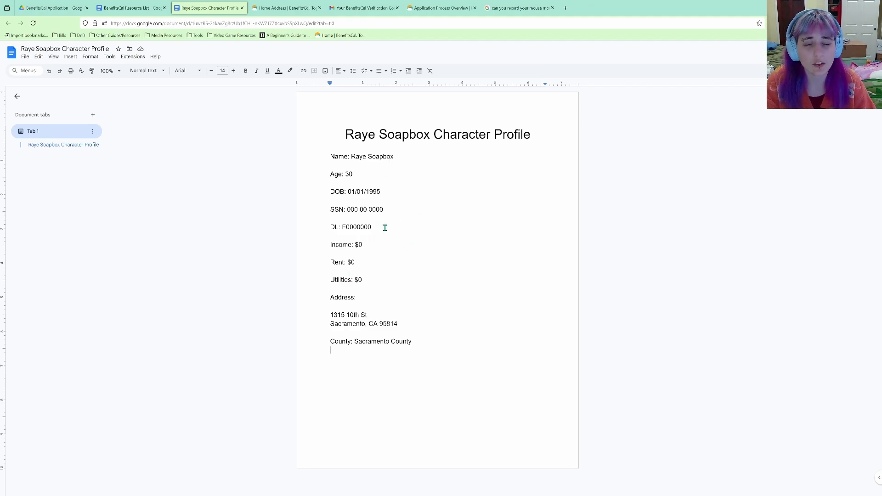
click(284, 8)
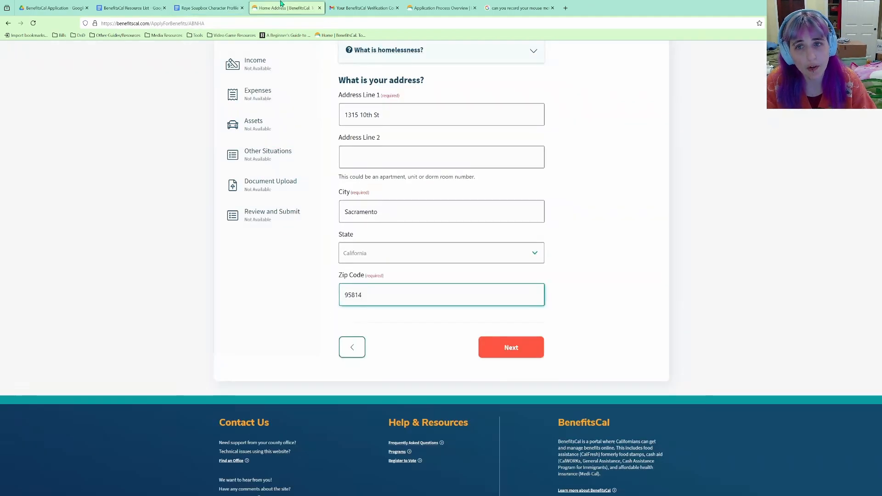
key(Return)
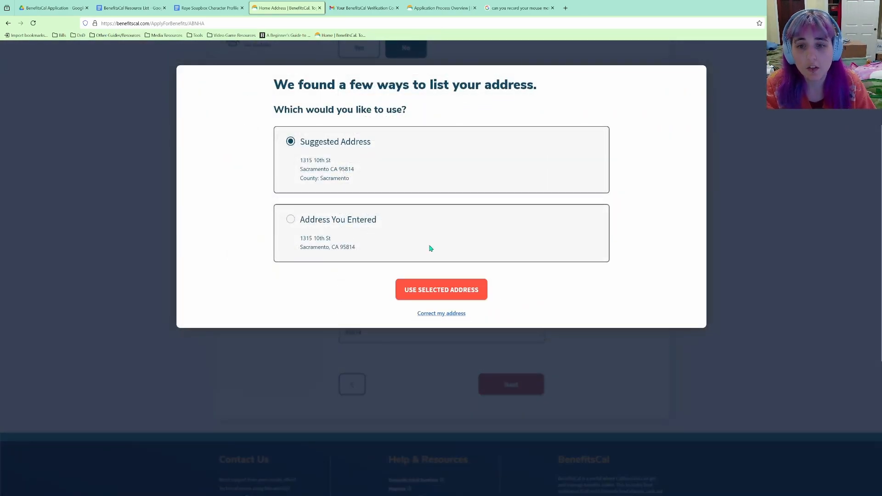
click(443, 289)
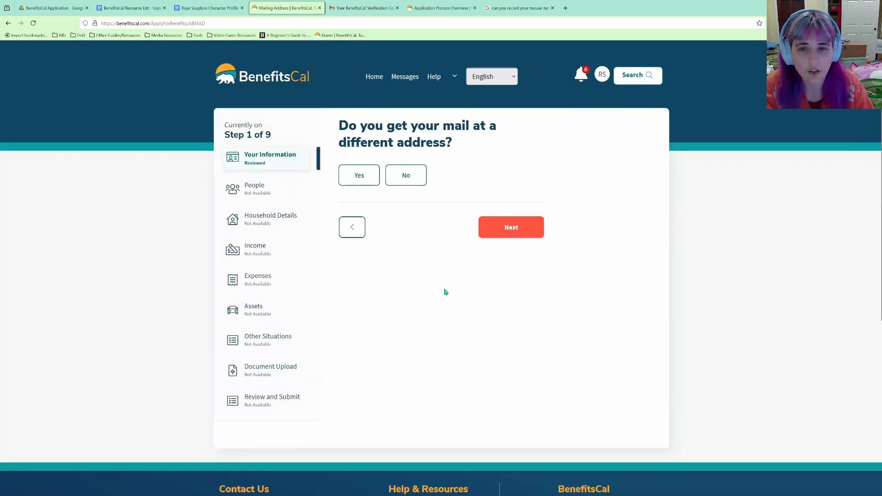
Answer No to a different mailing address and continue with mobile, work phone and email blank.
click(410, 179)
click(509, 227)
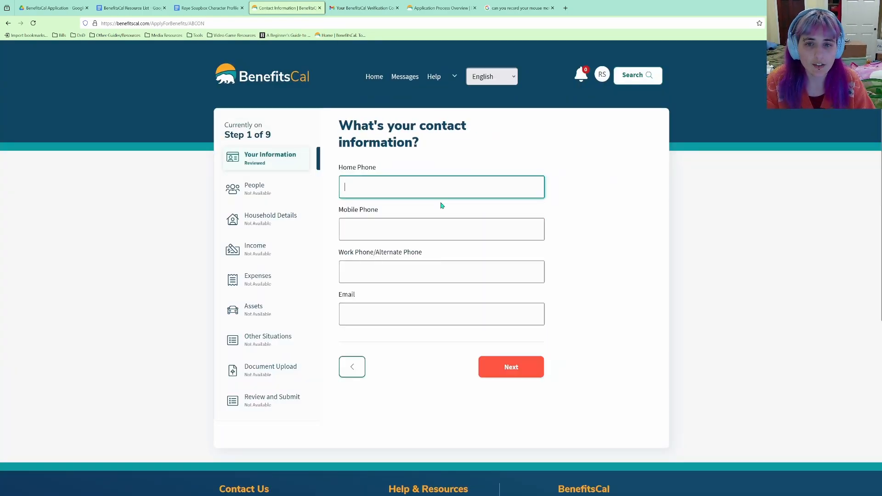
click(416, 230)
click(415, 271)
click(417, 313)
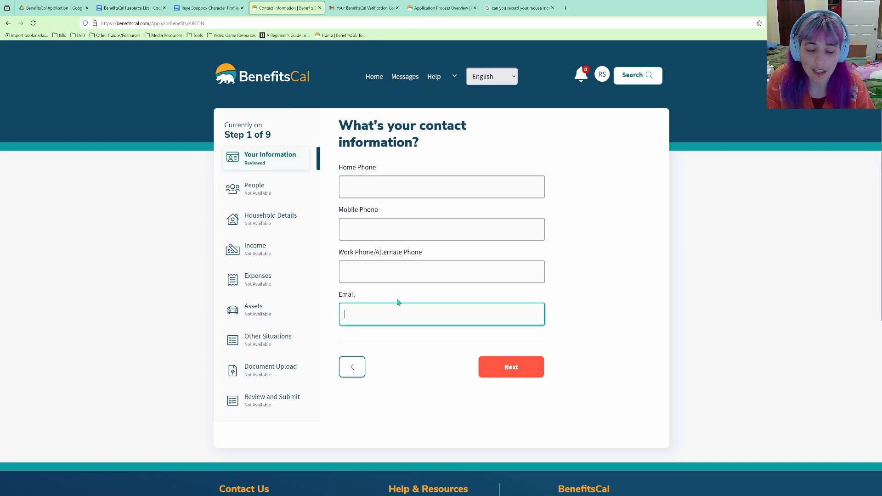
click(506, 373)
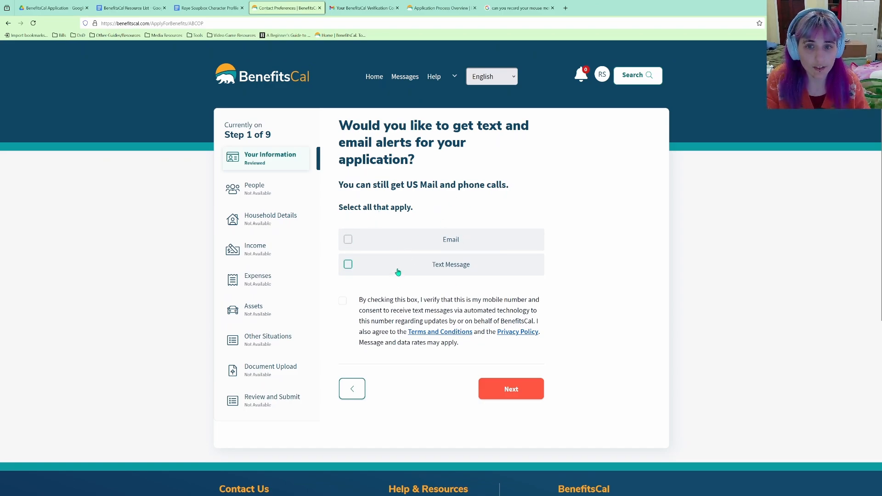
Skip the alerts and select Food (CalFresh), Cash Aid and Health Coverage (Medi-Cal) benefits.
click(515, 388)
scroll(510, 250, down, 6)
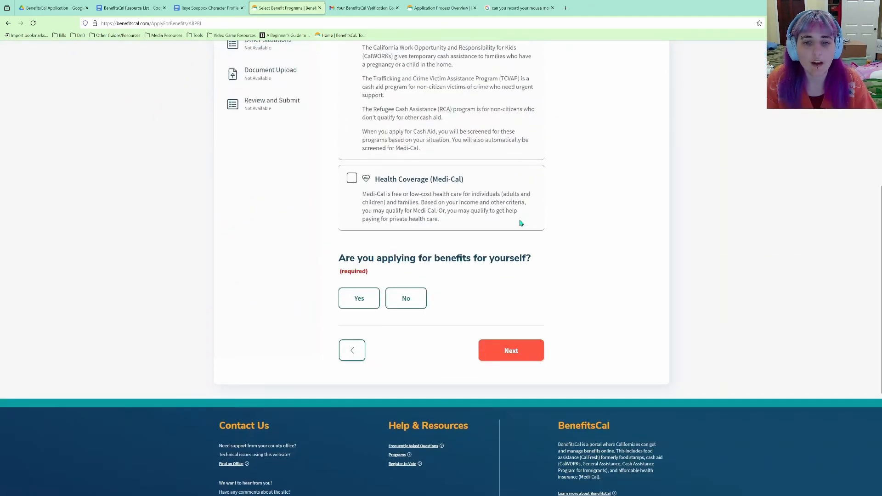
scroll(521, 222, up, 3)
scroll(521, 223, up, 4)
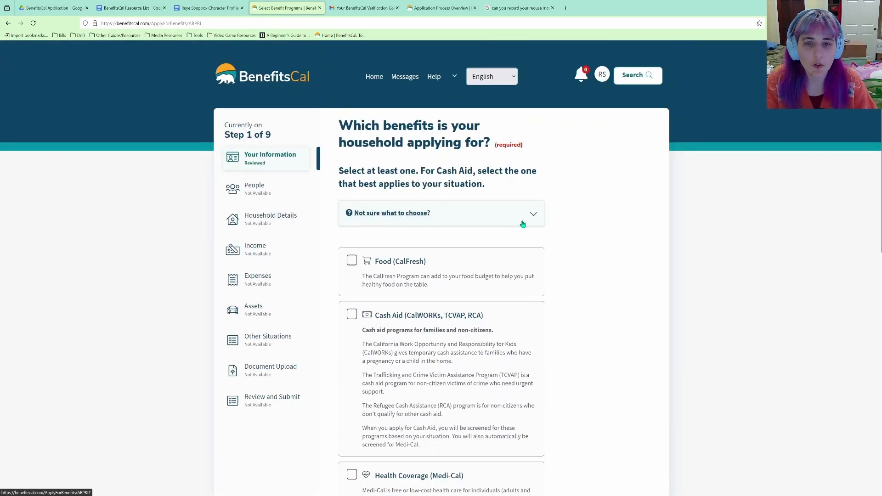
scroll(523, 224, down, 2)
click(352, 186)
click(352, 240)
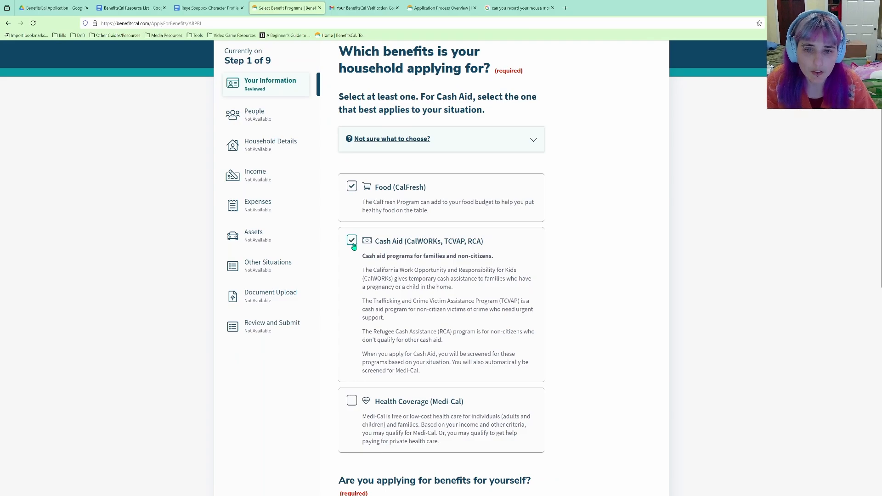
scroll(363, 264, down, 3)
click(357, 256)
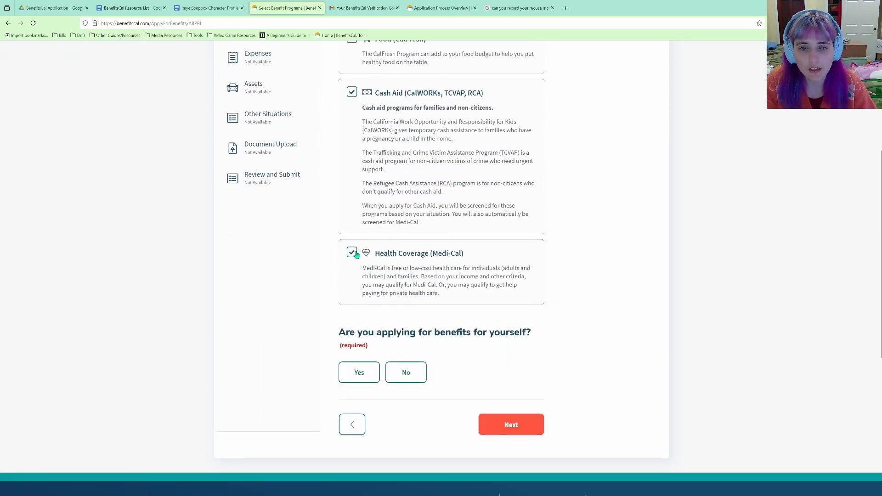
Answer Yes to applying for yourself and continue to the disability questions.
scroll(441, 265, up, 5)
scroll(448, 264, down, 3)
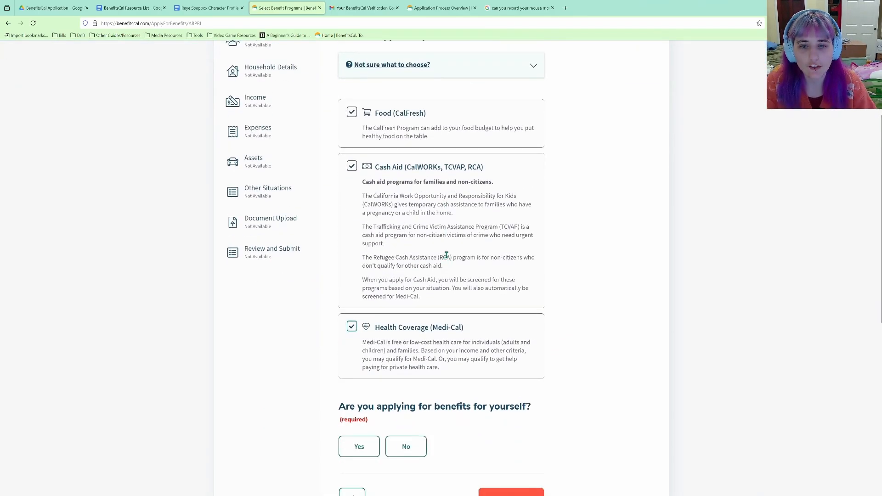
scroll(451, 263, down, 1)
scroll(504, 442, down, 1)
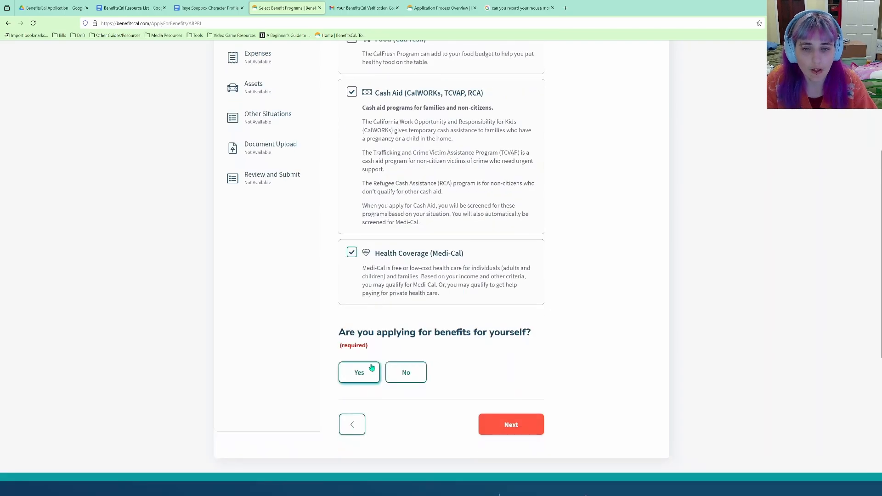
click(360, 371)
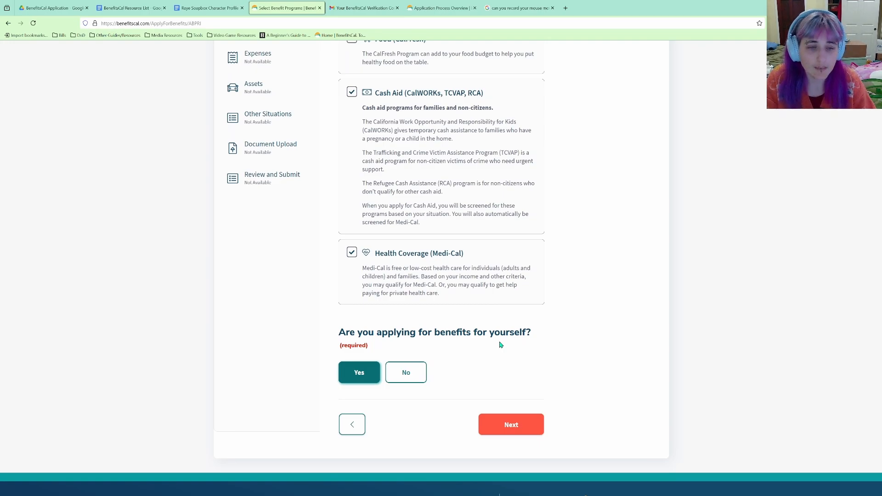
click(510, 425)
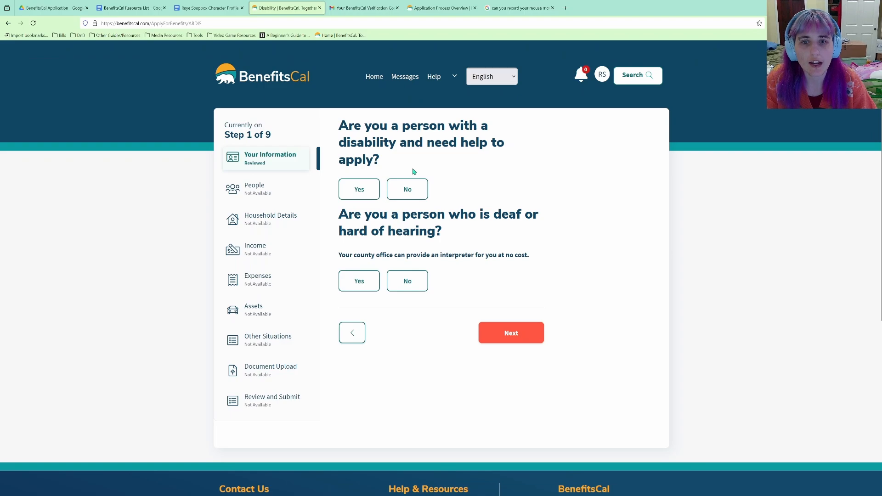
Answer No to needing disability help and No to being deaf or hard of hearing, then submit.
click(398, 191)
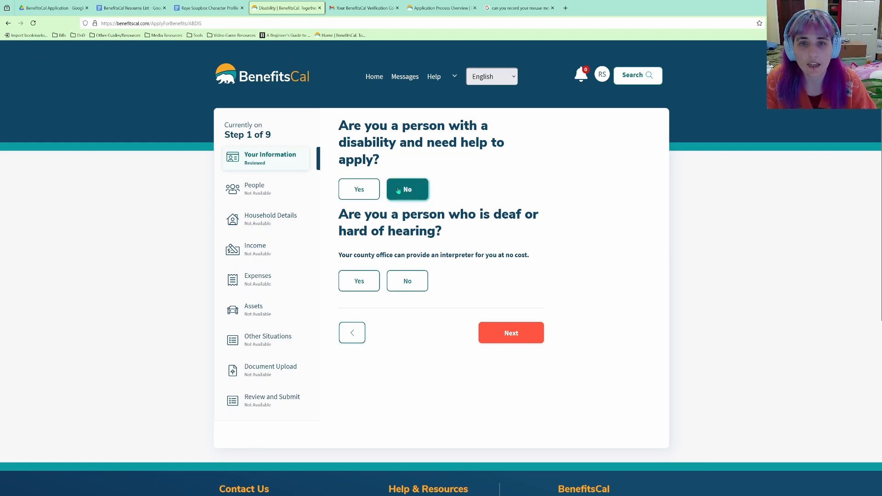
click(360, 190)
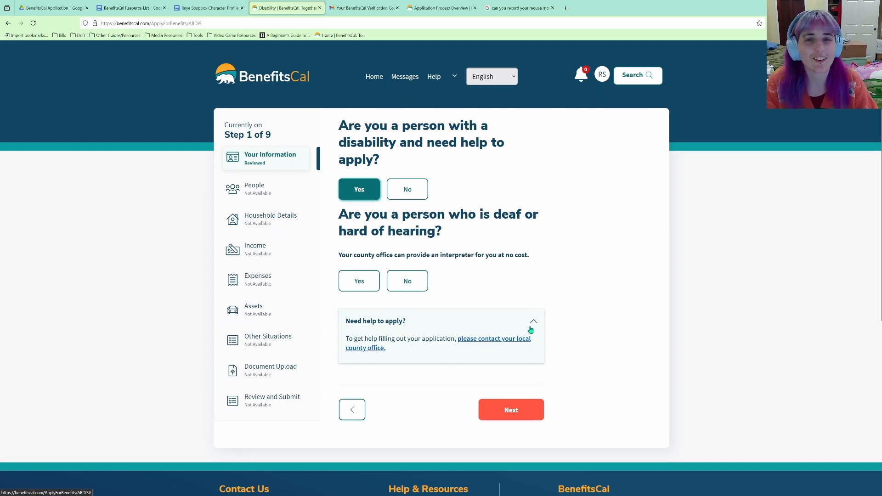
click(407, 192)
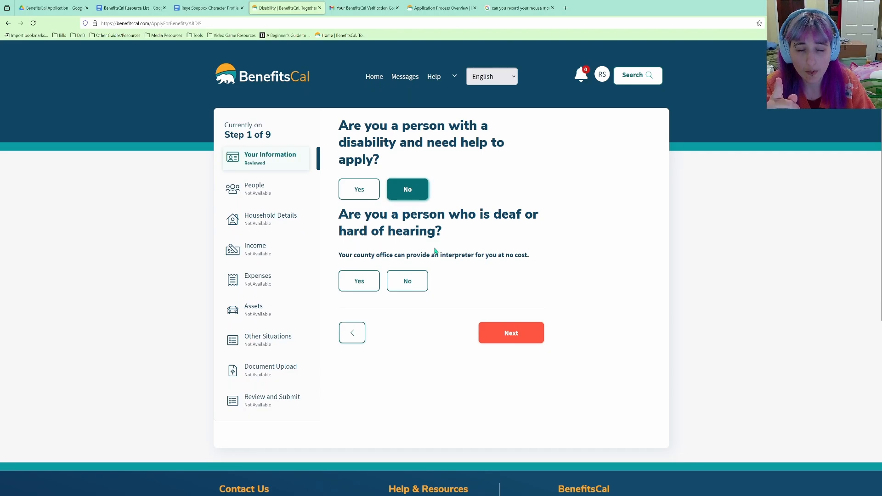
click(416, 282)
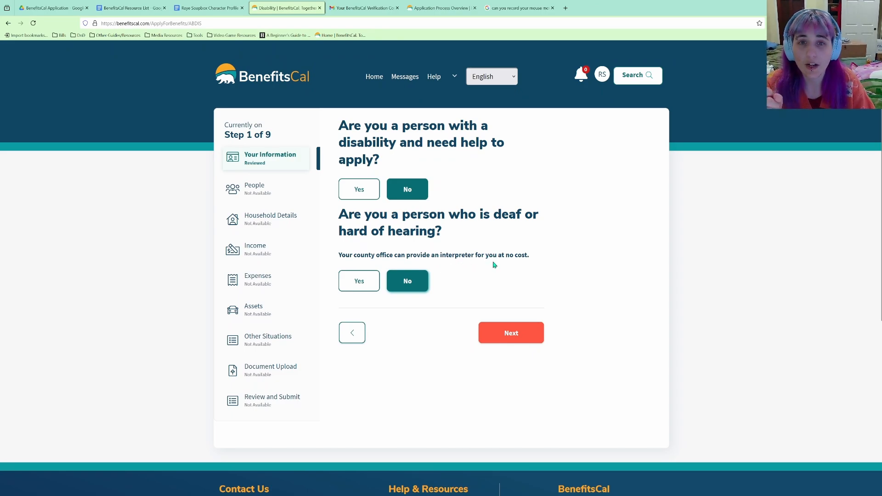
click(511, 331)
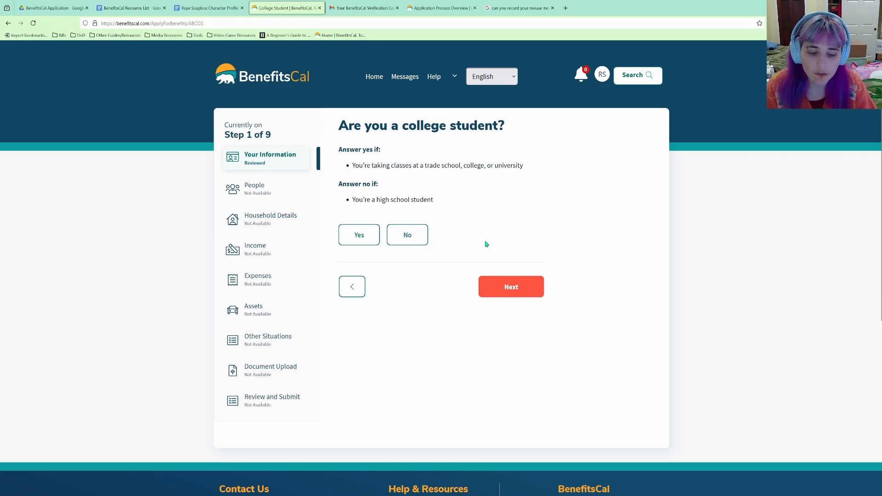
Answer No to being a college student and No to a CalFresh authorized representative.
click(408, 241)
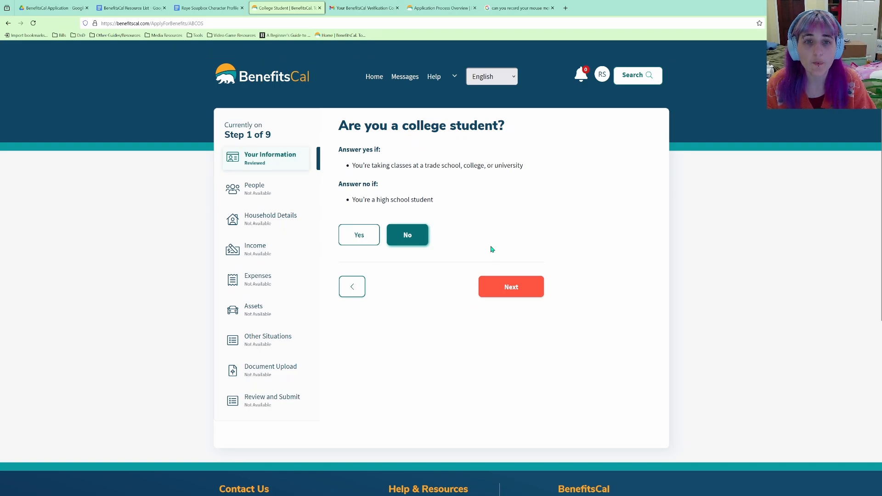
click(524, 291)
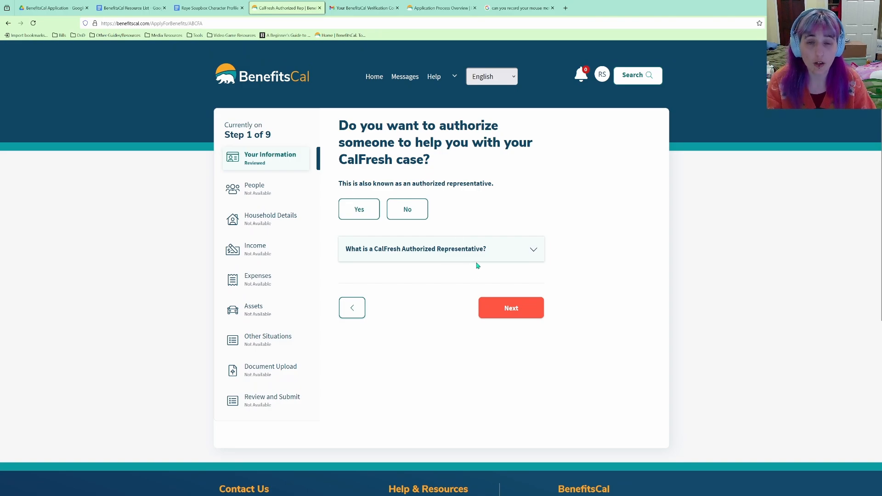
click(506, 253)
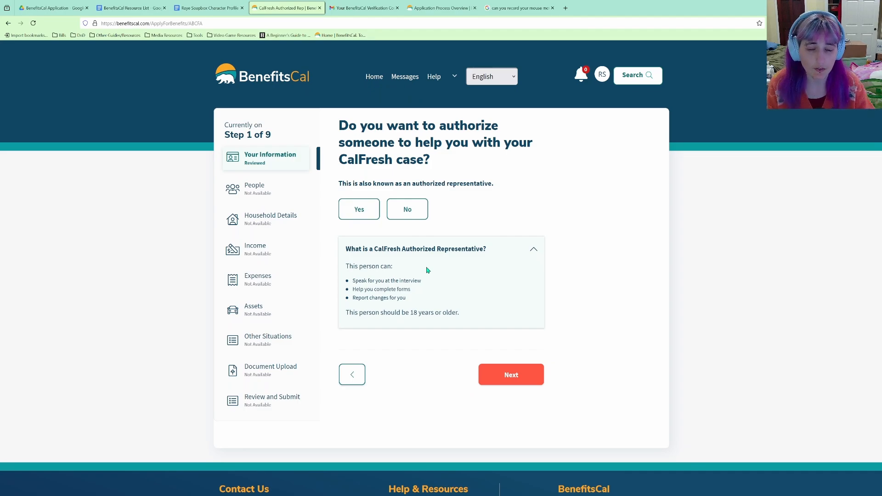
click(407, 210)
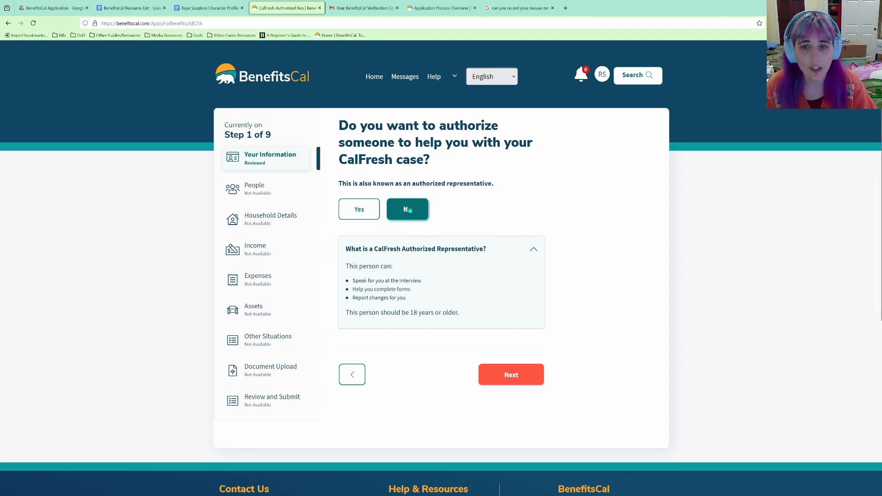
click(514, 375)
click(354, 290)
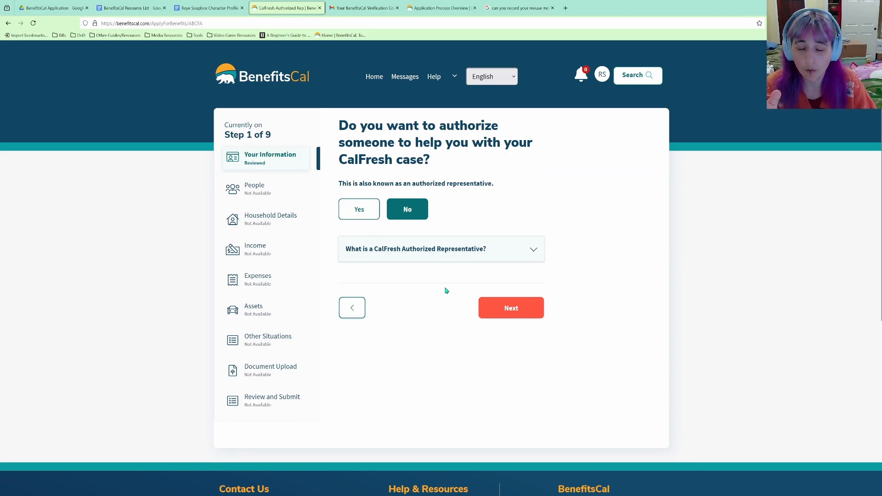
click(489, 311)
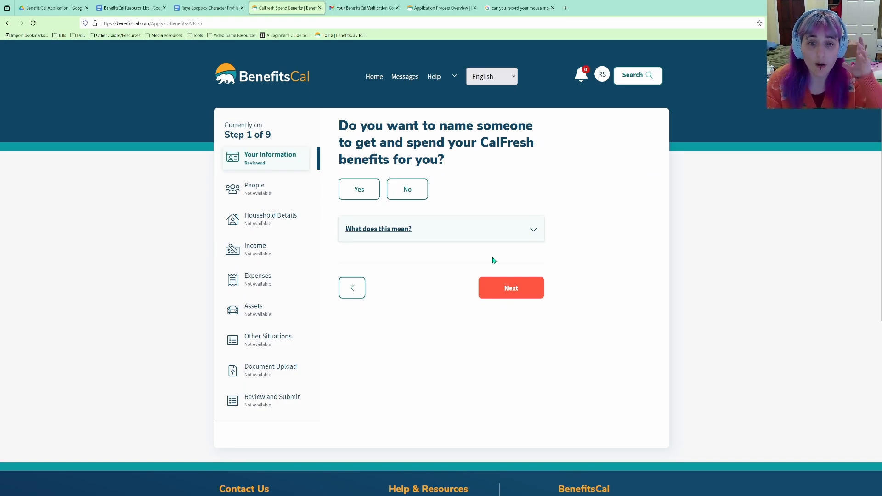
Read the 'What does this mean?' EBT explanation, then move on without answering.
click(489, 238)
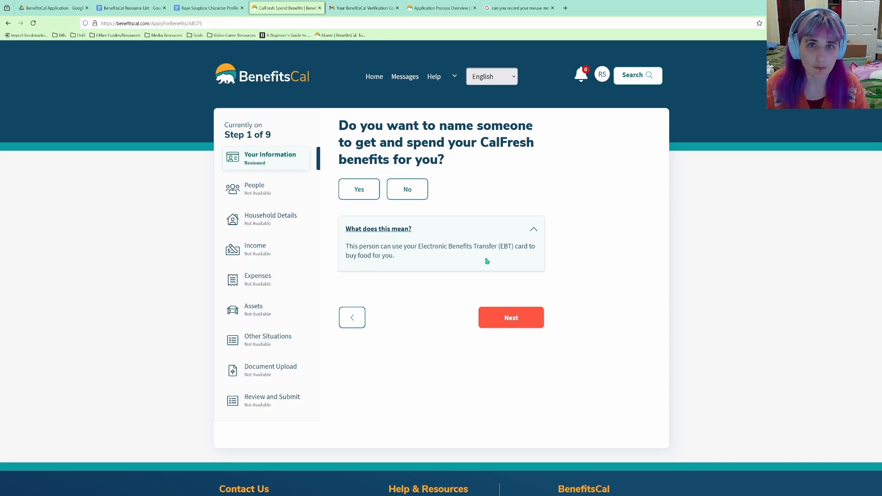
click(510, 320)
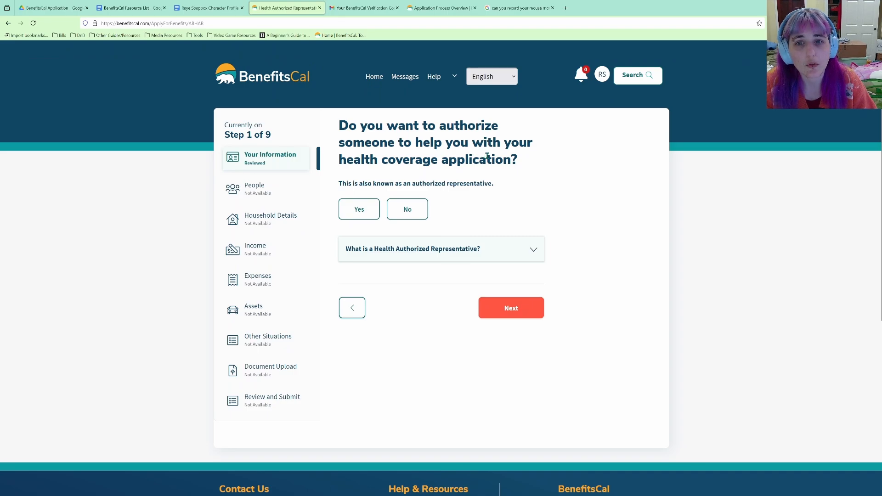
Decline a health coverage authorized representative and answer No to having applied for Medi-Cal.
click(419, 215)
click(528, 310)
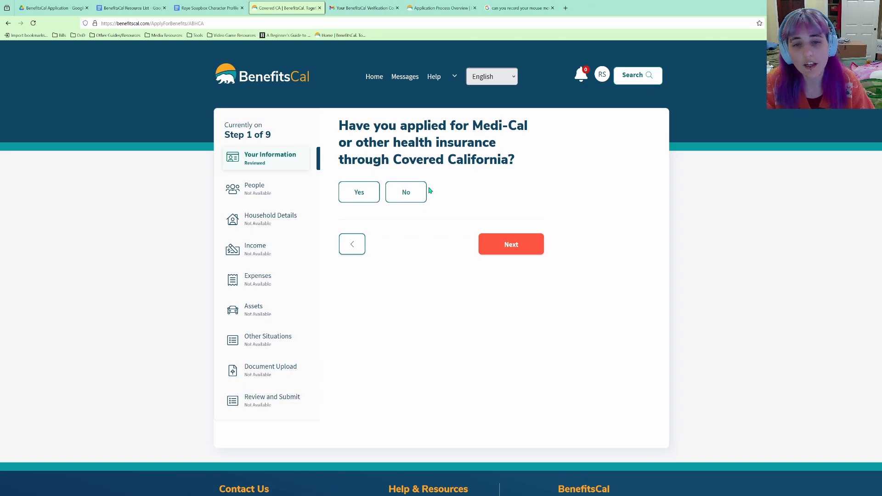
click(407, 195)
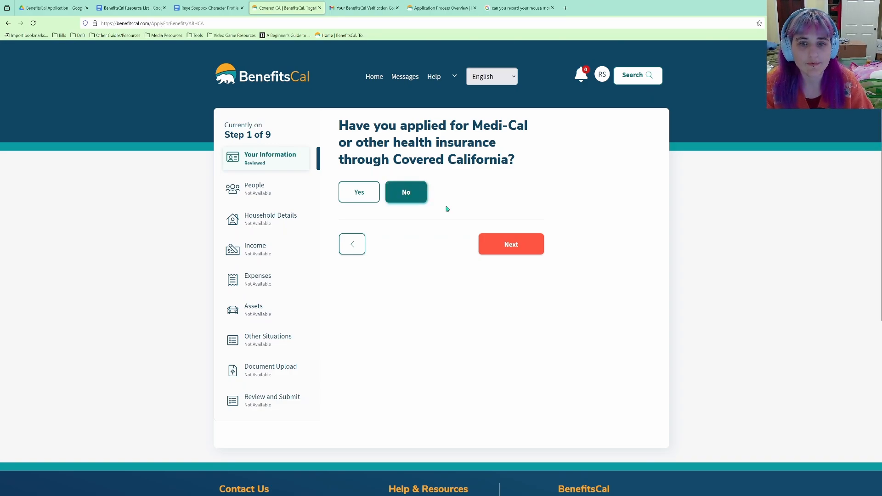
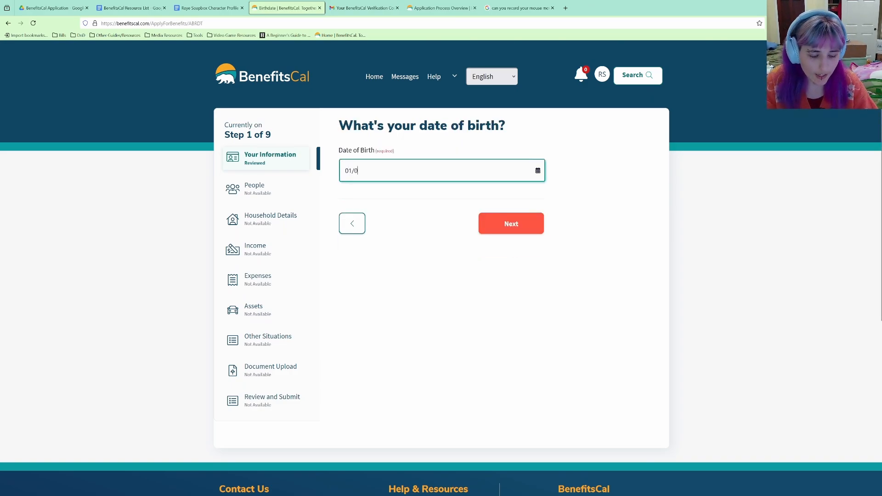
Enter the applicant's date of birth and mark the Social Security number as not available now.
click(508, 226)
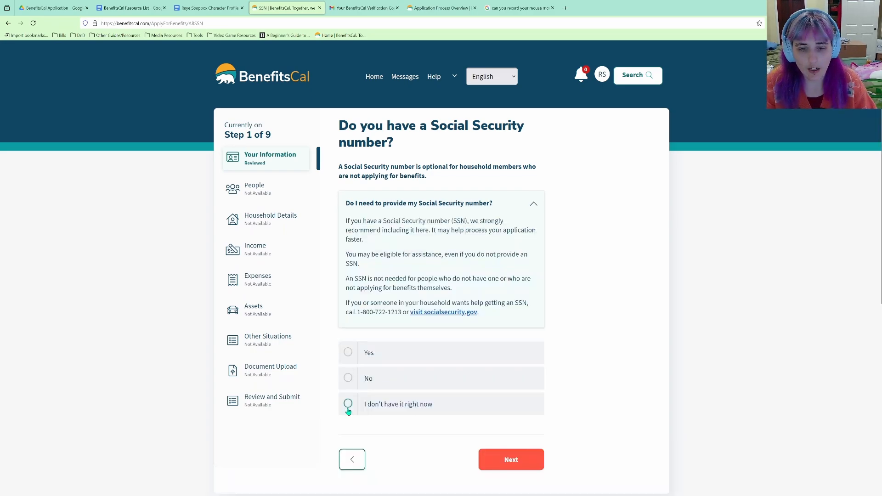
click(348, 407)
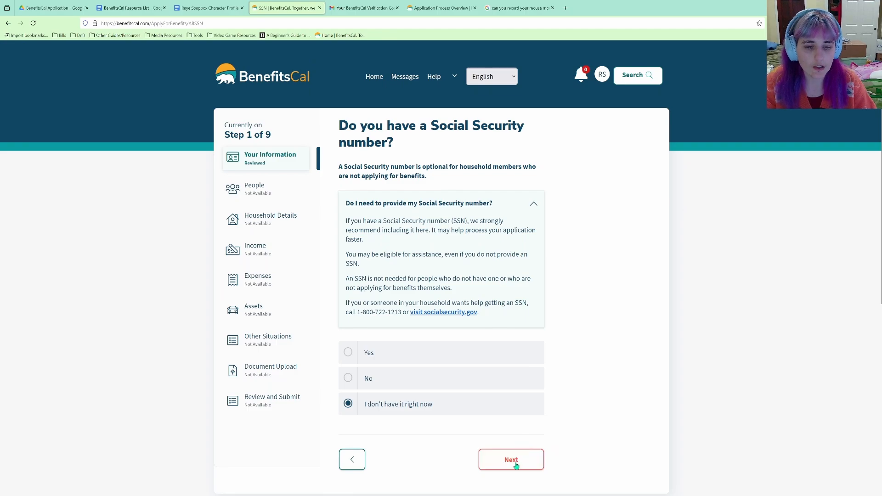
click(511, 460)
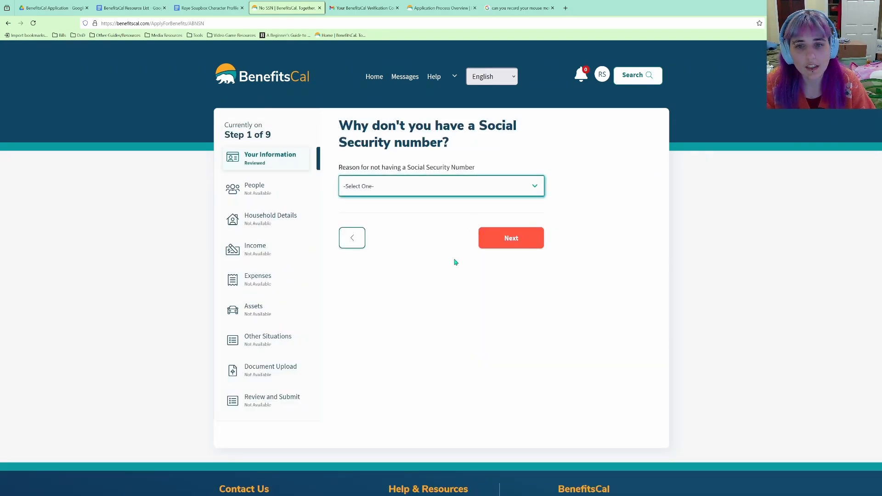
Choose Other as the reason and type 'I don't haae it with me right'.
click(390, 269)
click(426, 239)
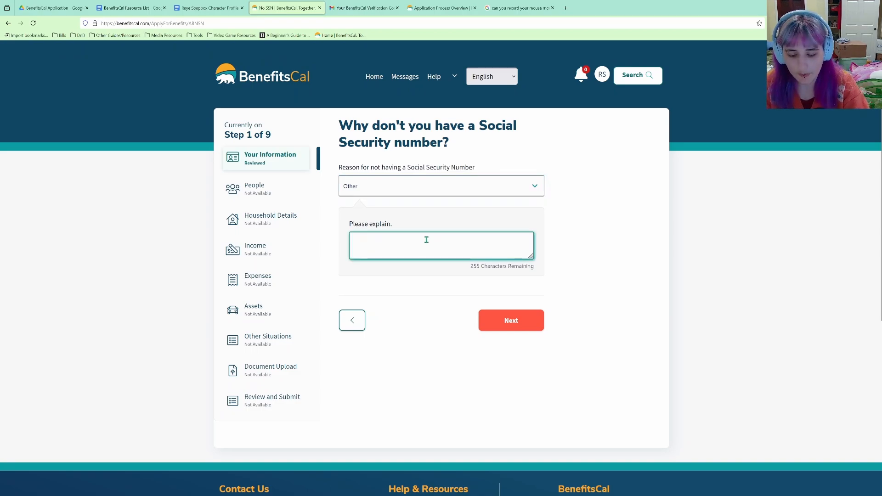
text(I don't )
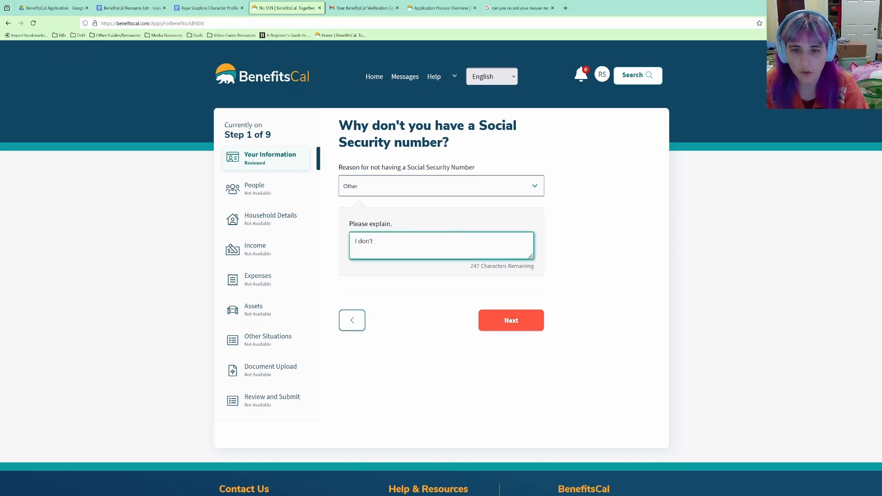
text(haa)
text(e it )
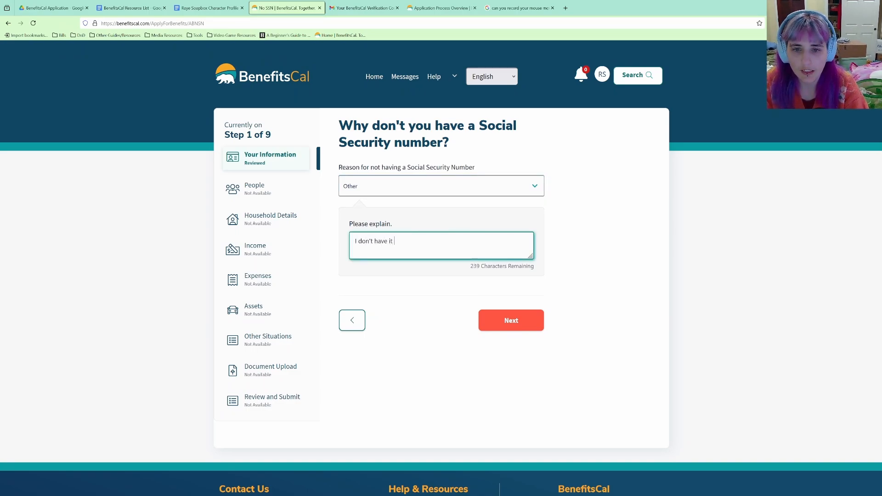
text(with me right)
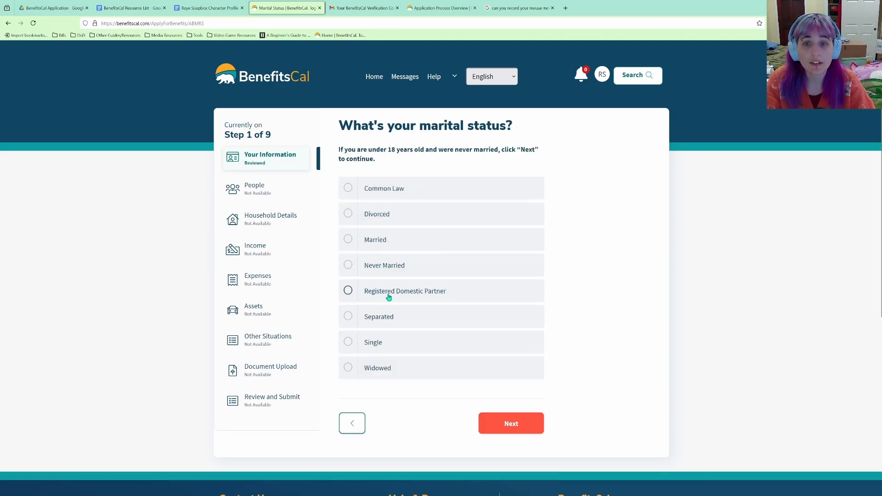
Set marital status to Single, then open the CalFresh guide for immigrants from 'Need more information?'.
click(372, 342)
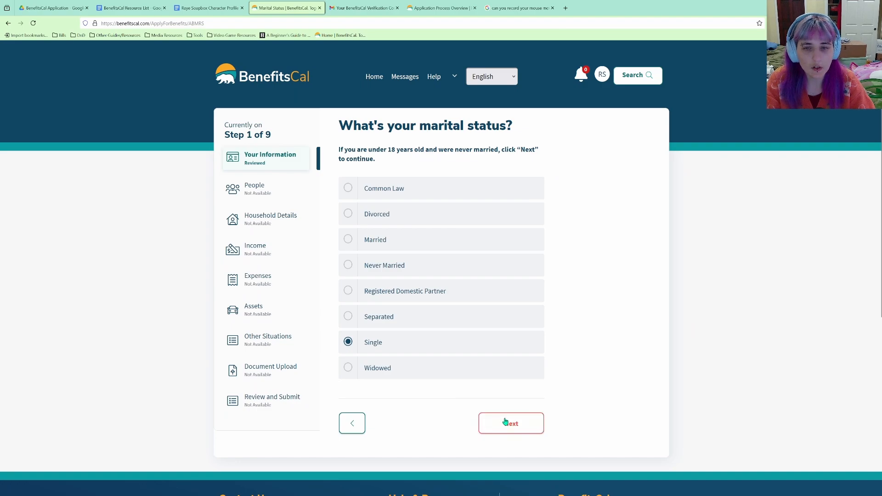
click(508, 422)
click(353, 300)
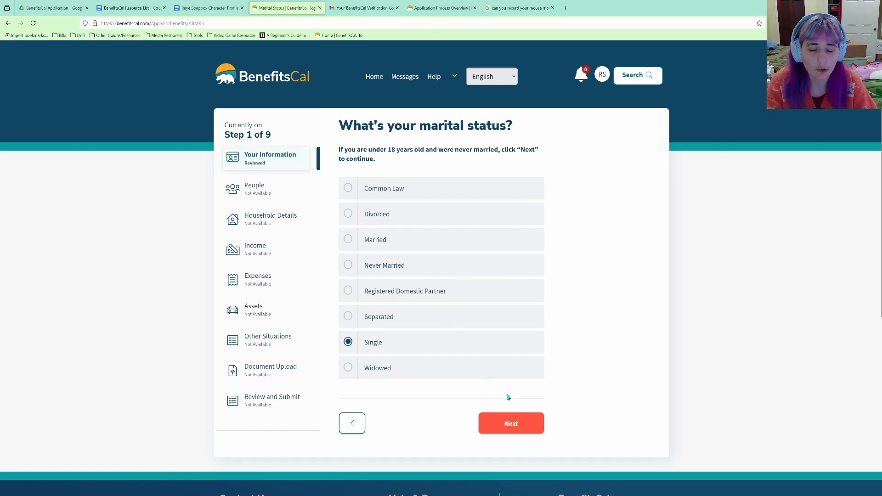
click(531, 427)
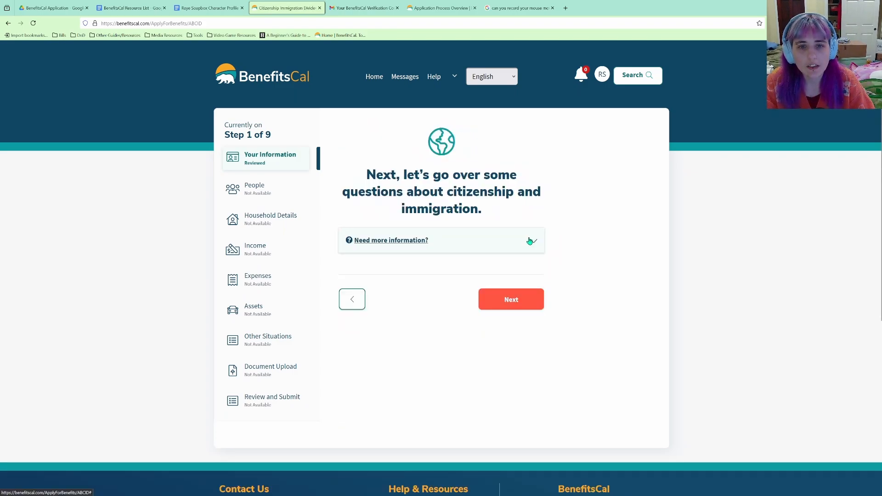
click(529, 240)
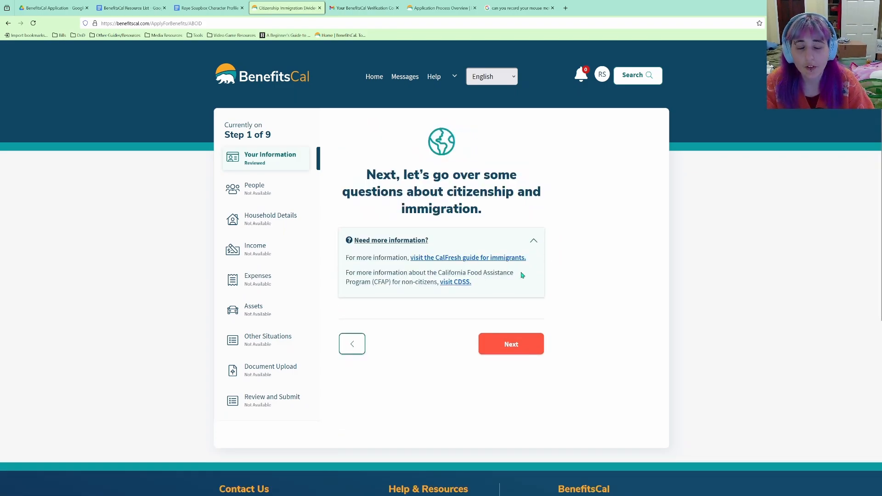
click(497, 258)
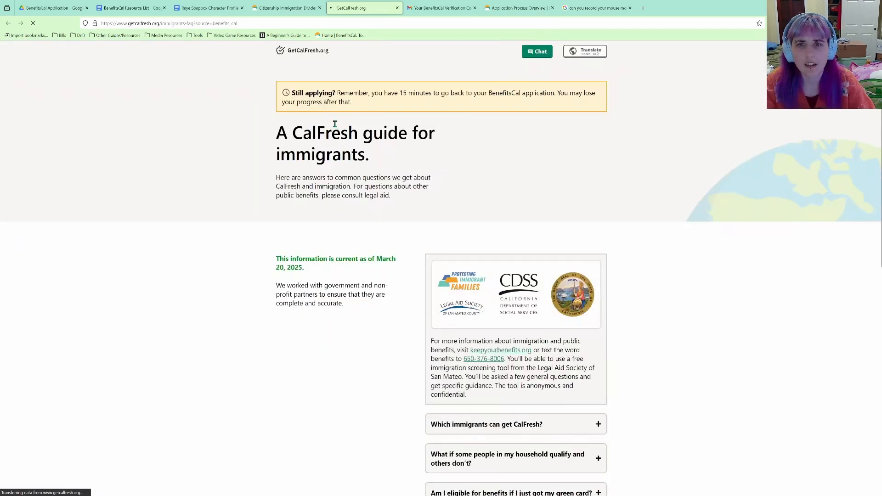
Browse the GetCalFresh.org immigrant eligibility FAQ page.
scroll(376, 165, down, 2)
scroll(376, 164, up, 2)
scroll(376, 161, down, 1)
scroll(375, 152, up, 1)
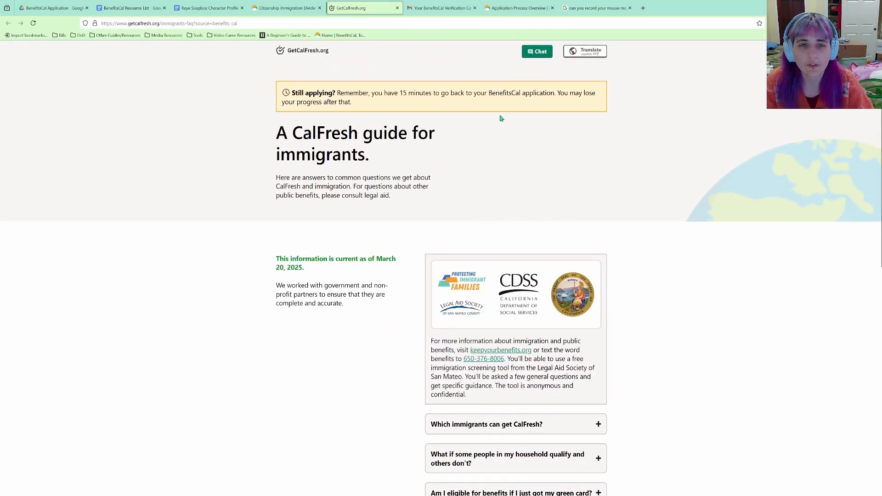
scroll(486, 156, down, 6)
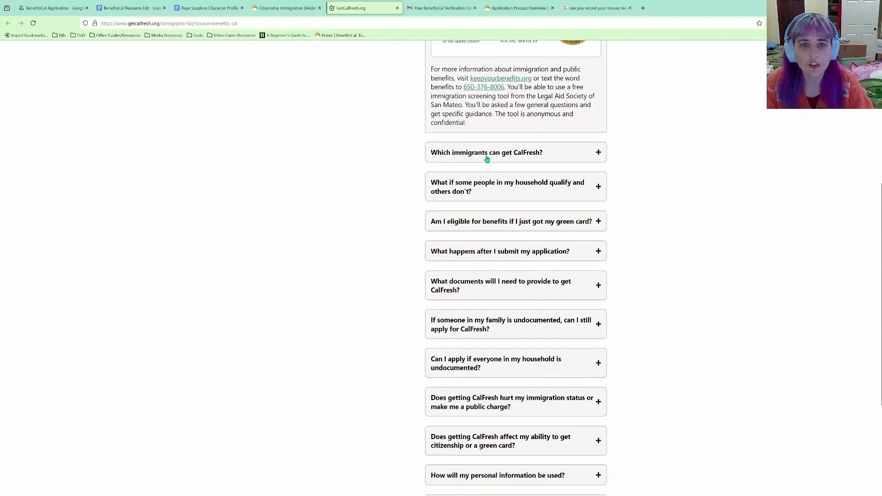
scroll(486, 159, down, 2)
scroll(485, 156, up, 7)
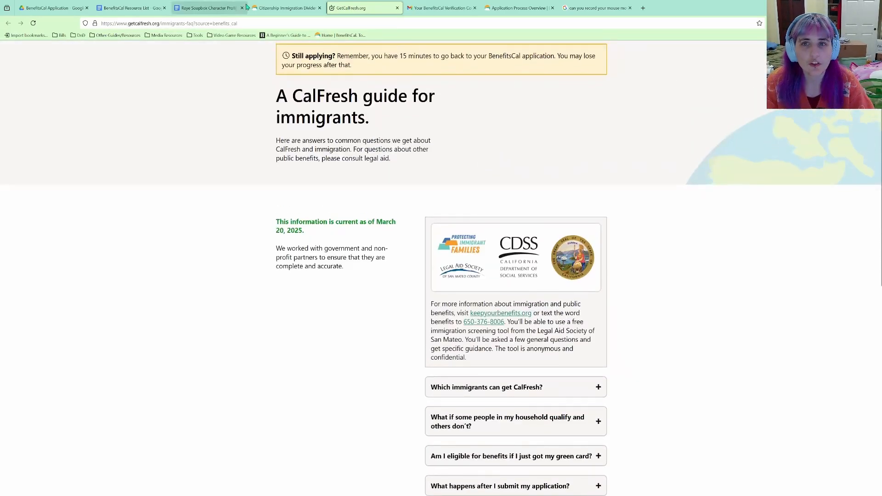
scroll(353, 136, down, 3)
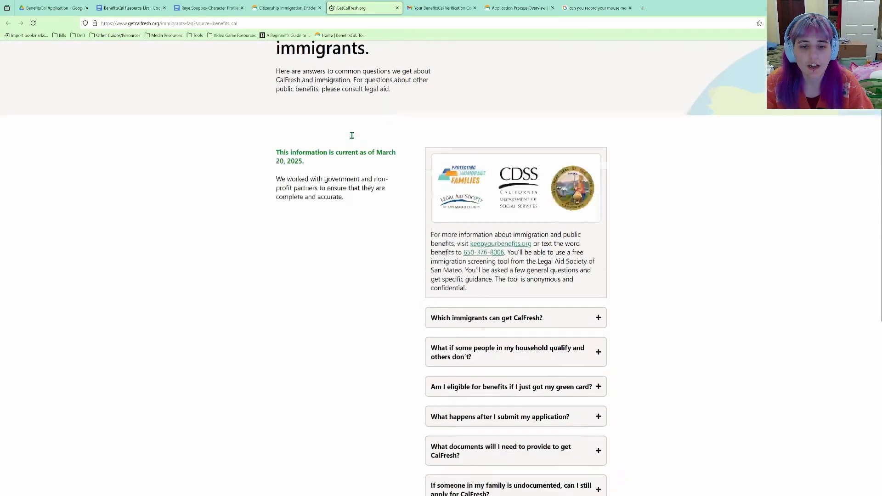
scroll(444, 189, down, 5)
scroll(464, 209, up, 2)
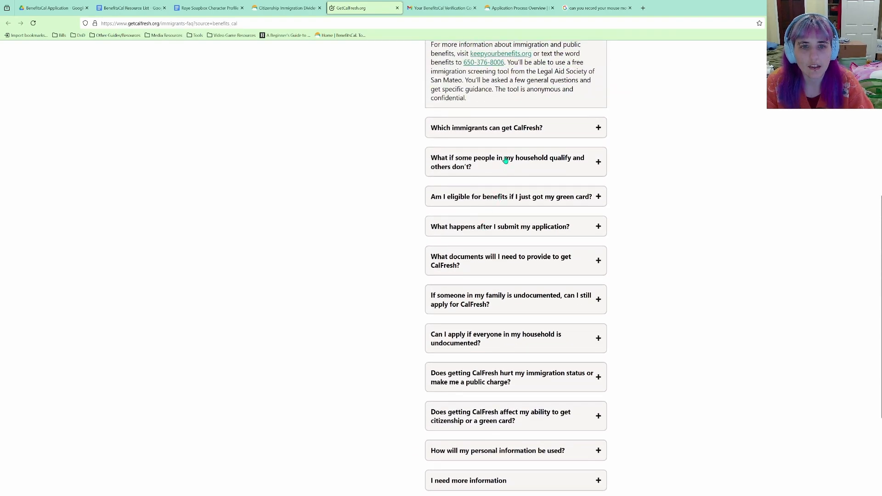
Read the 'Which immigrants can get CalFresh?' answer, then return to BenefitsCal and advance.
click(514, 127)
scroll(547, 183, down, 1)
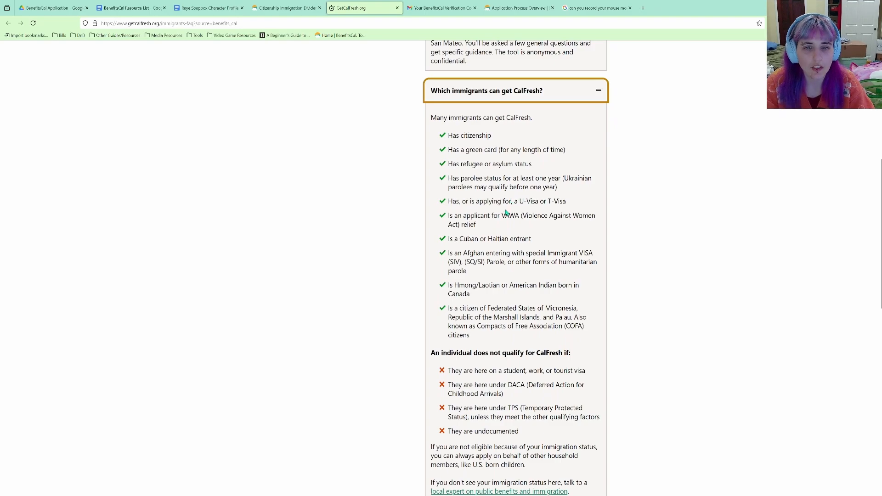
scroll(503, 240, down, 2)
scroll(504, 243, up, 1)
scroll(504, 243, up, 1)
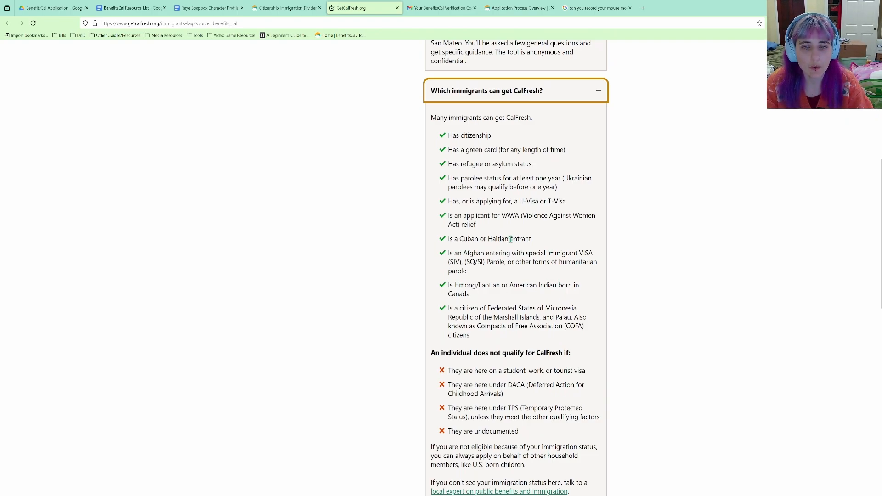
scroll(451, 258, down, 1)
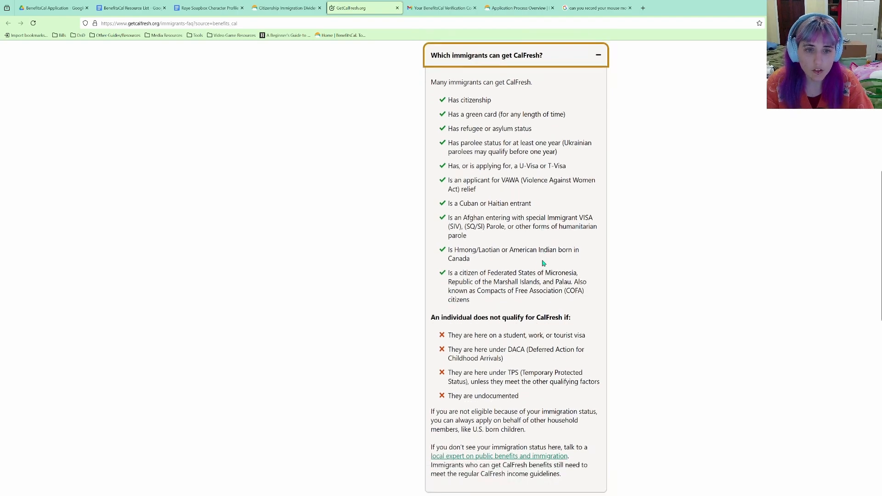
scroll(447, 382, up, 2)
scroll(448, 407, down, 1)
scroll(430, 189, up, 1)
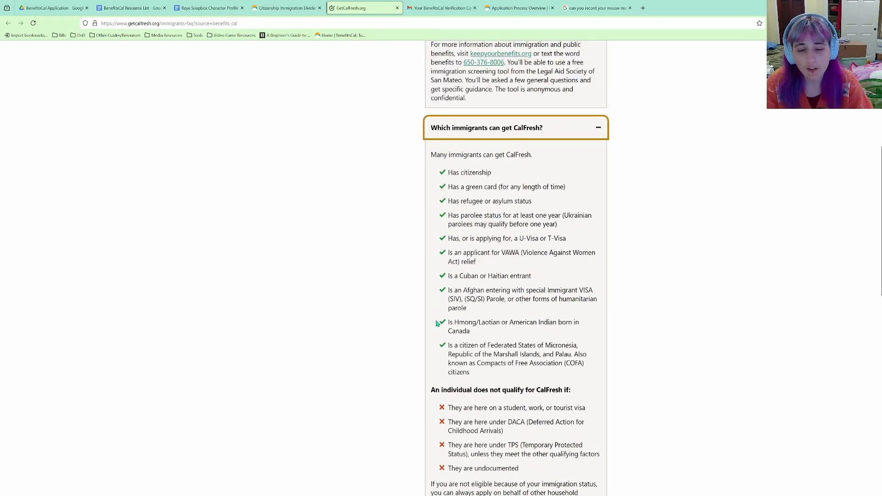
scroll(437, 323, down, 2)
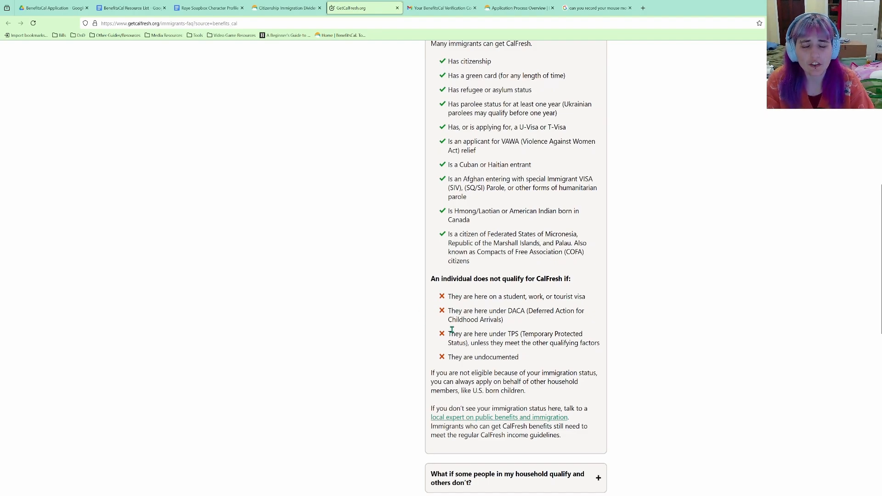
key(ctrl+shift+Tab)
click(510, 345)
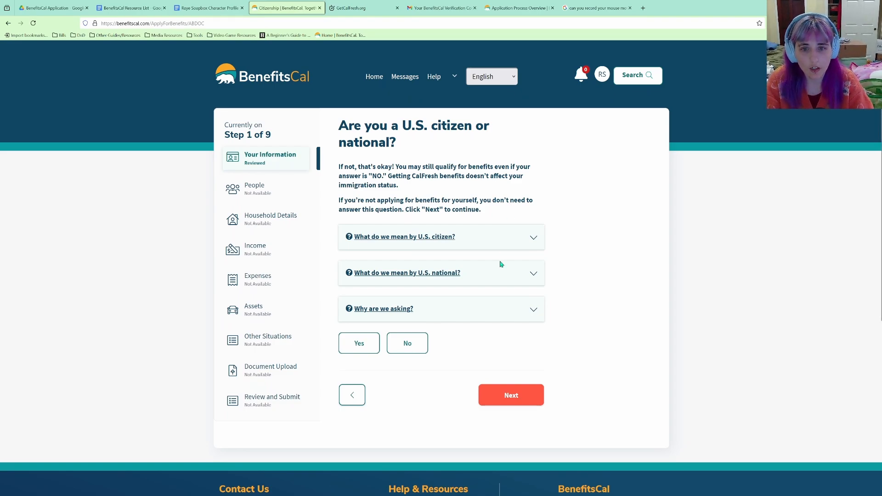
Expand the explanations of what counts as a U.S. citizen and a U.S. national.
click(531, 237)
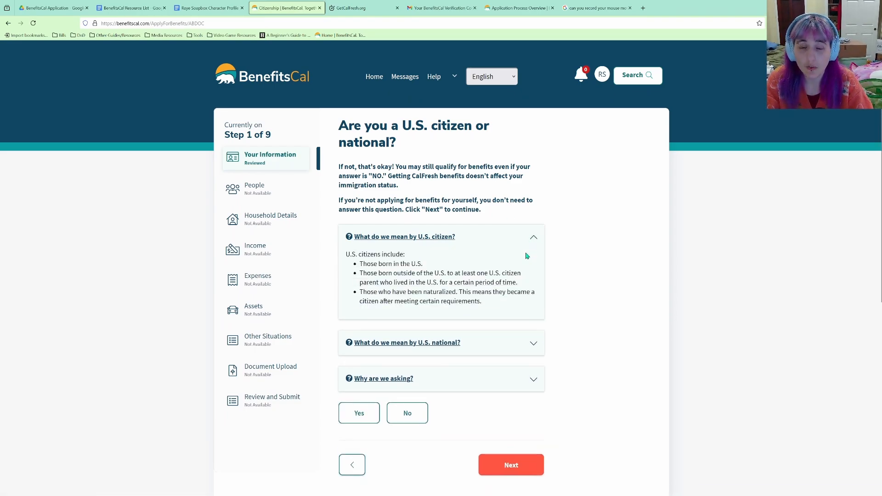
scroll(527, 255, down, 3)
click(483, 253)
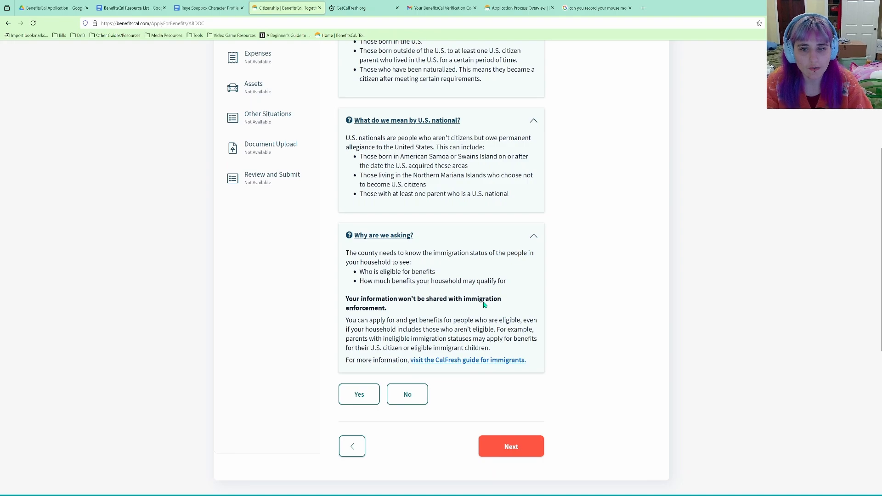
scroll(484, 304, down, 1)
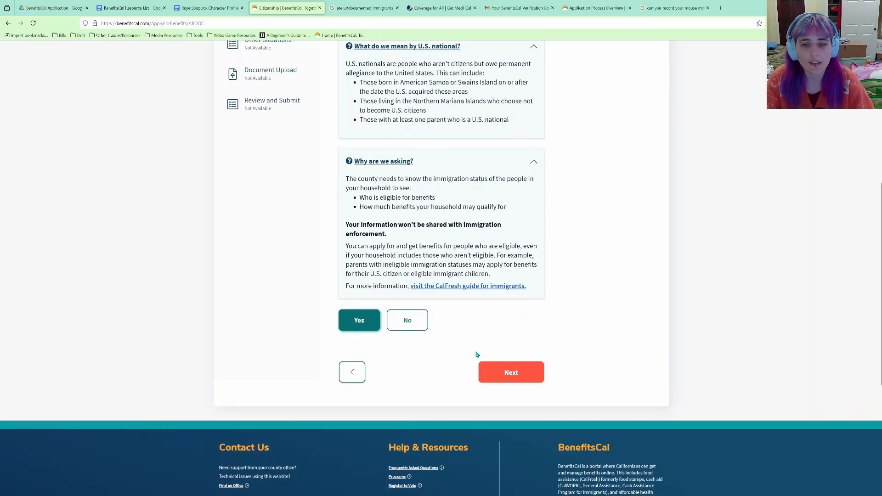
Submit Yes for citizenship and answer No to being a sponsored noncitizen.
click(510, 373)
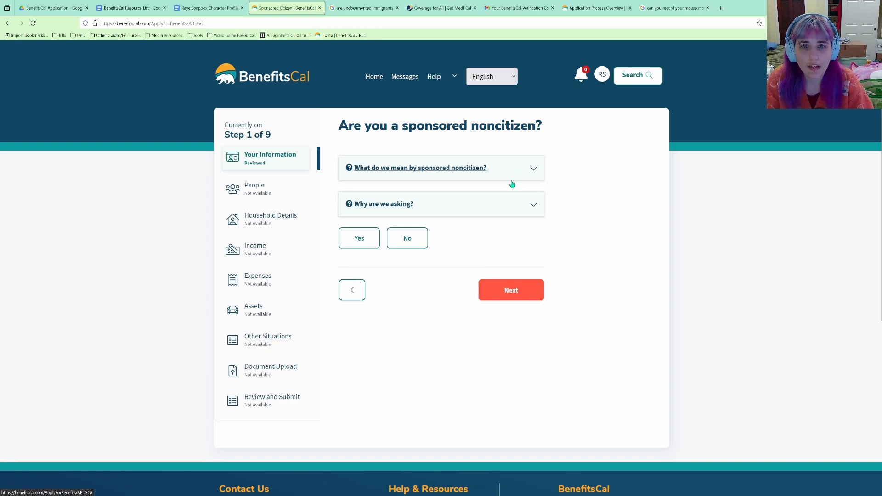
click(411, 244)
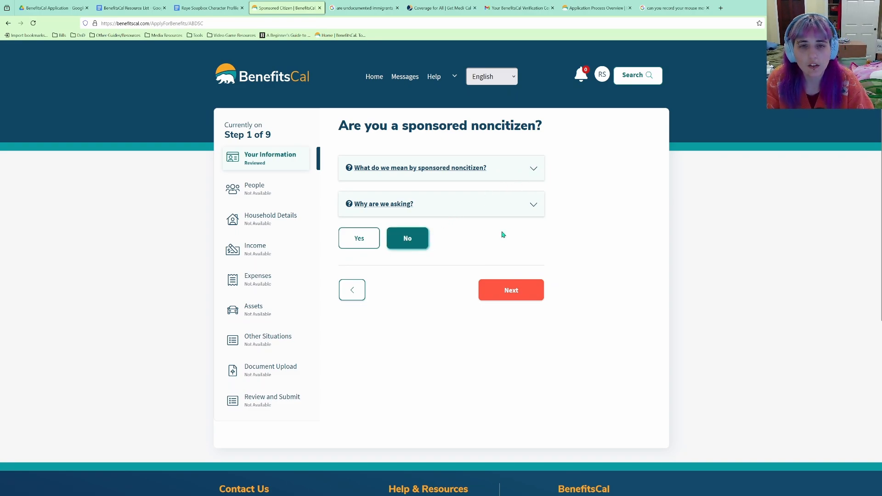
click(536, 168)
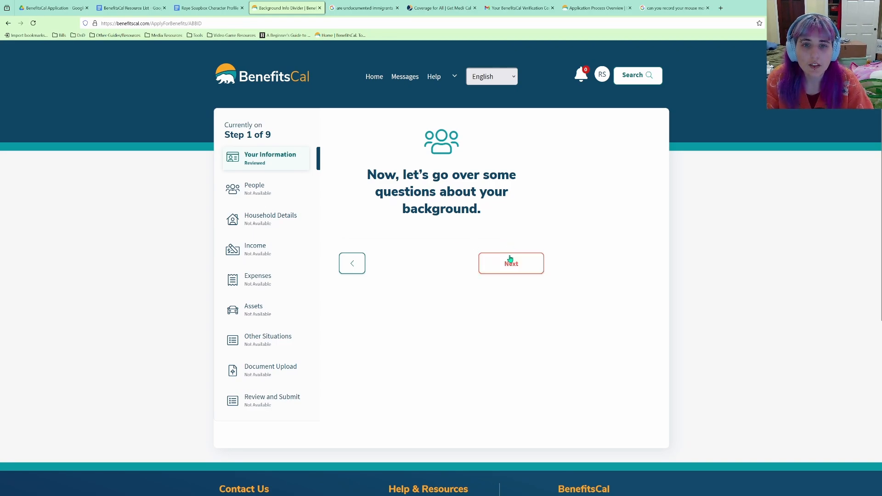
Answer the gender question with 'I prefer not to answer' and read why it is asked.
click(508, 261)
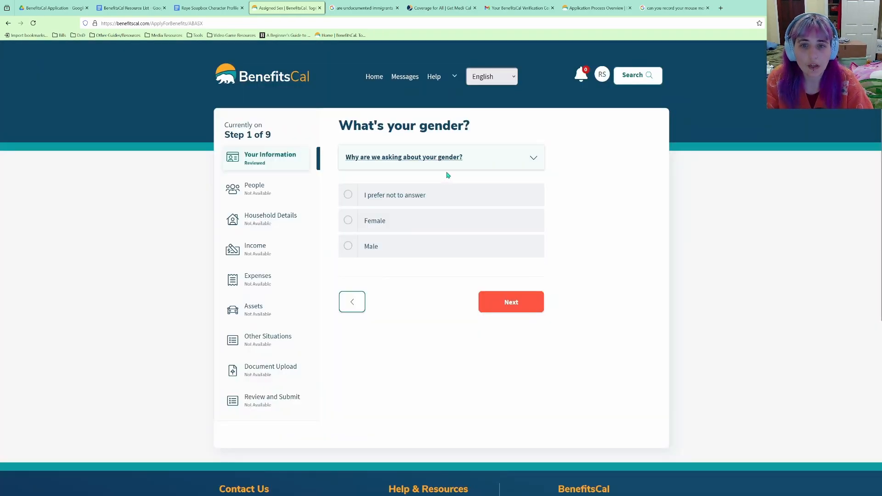
click(406, 200)
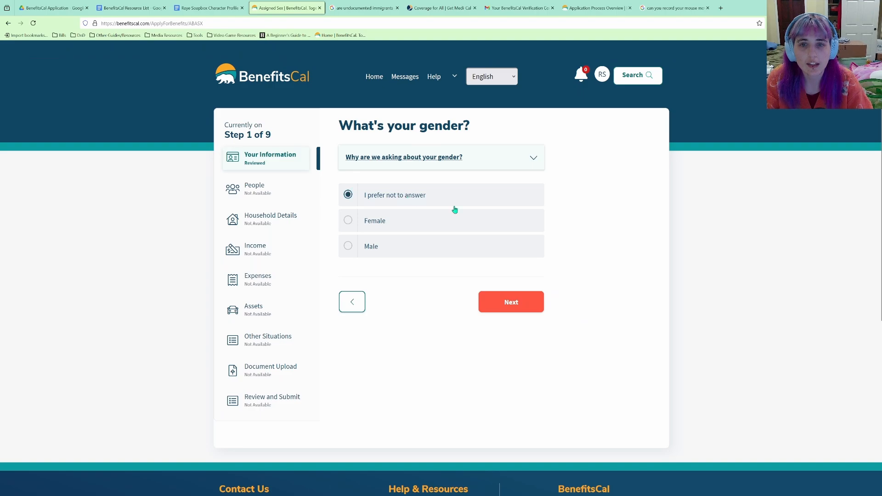
click(529, 304)
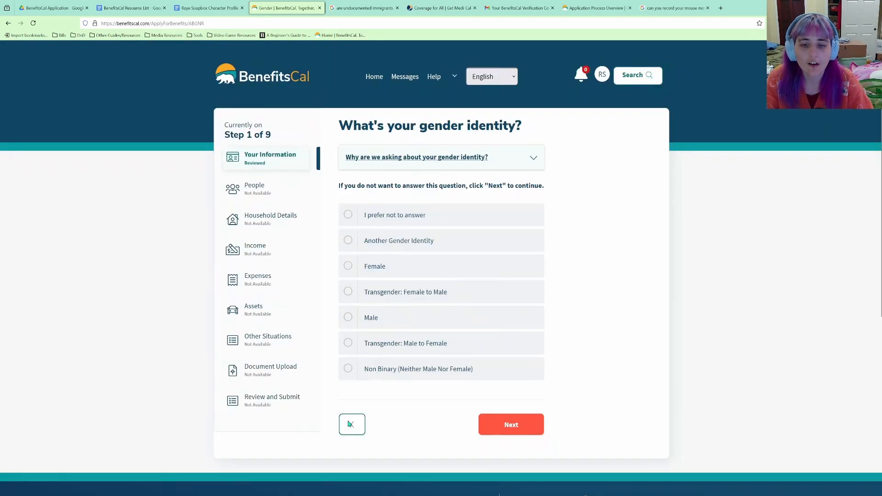
click(352, 426)
click(533, 147)
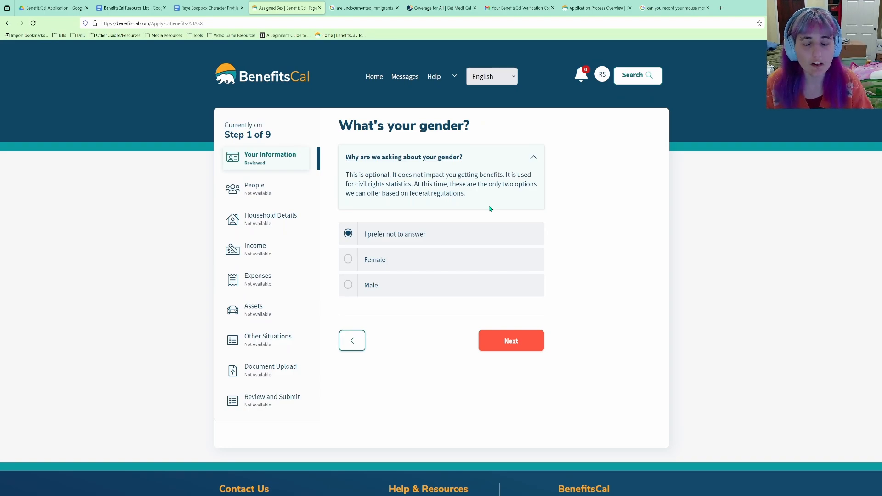
Choose Non Binary (Neither Male Nor Female) as the gender identity.
click(512, 342)
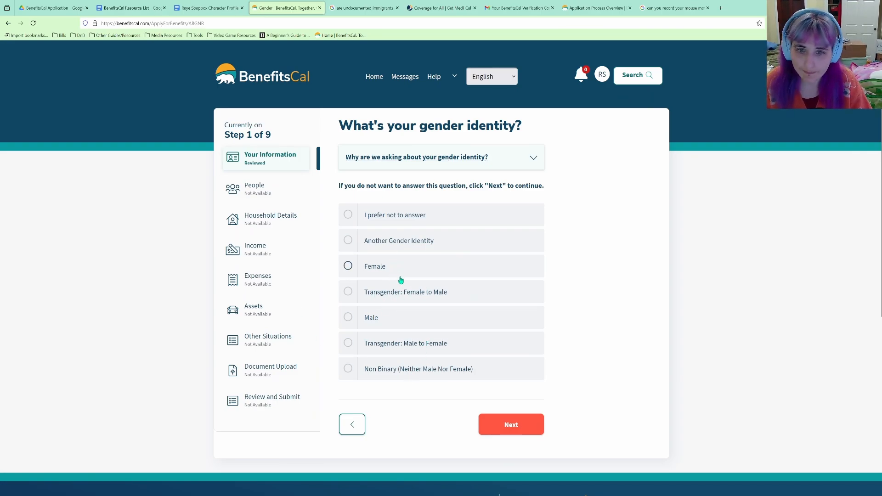
click(404, 368)
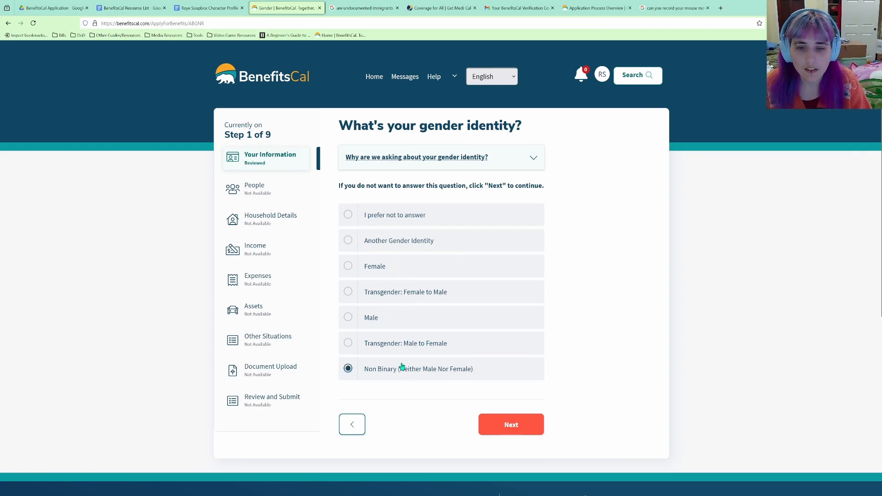
click(507, 428)
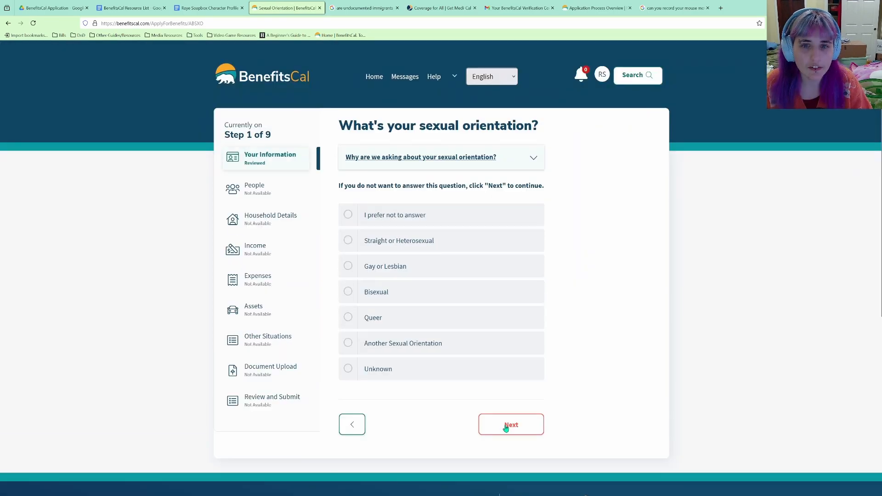
Answer Queer for sexual orientation and No for Hispanic origin, leaving race blank.
click(425, 316)
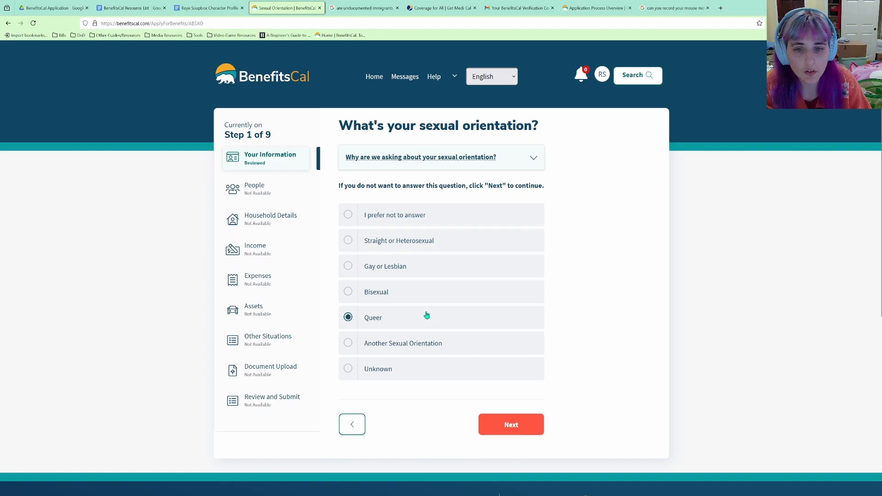
click(508, 426)
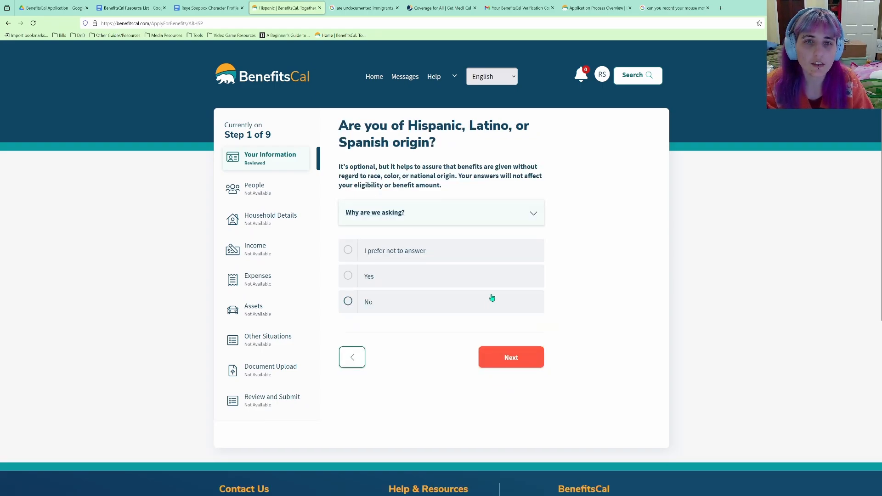
click(385, 309)
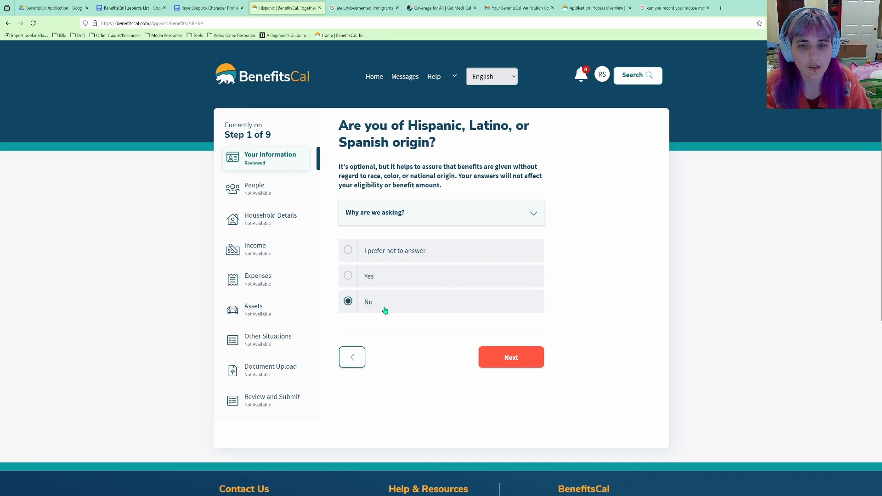
click(519, 358)
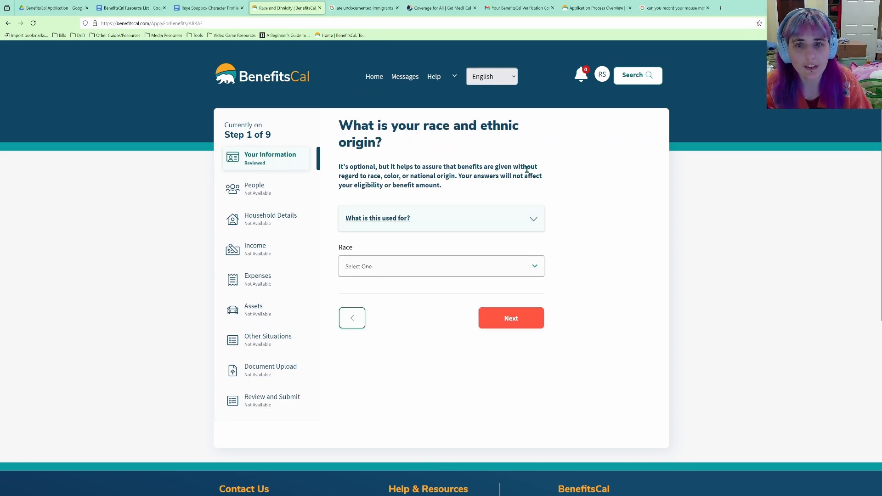
click(454, 223)
click(508, 353)
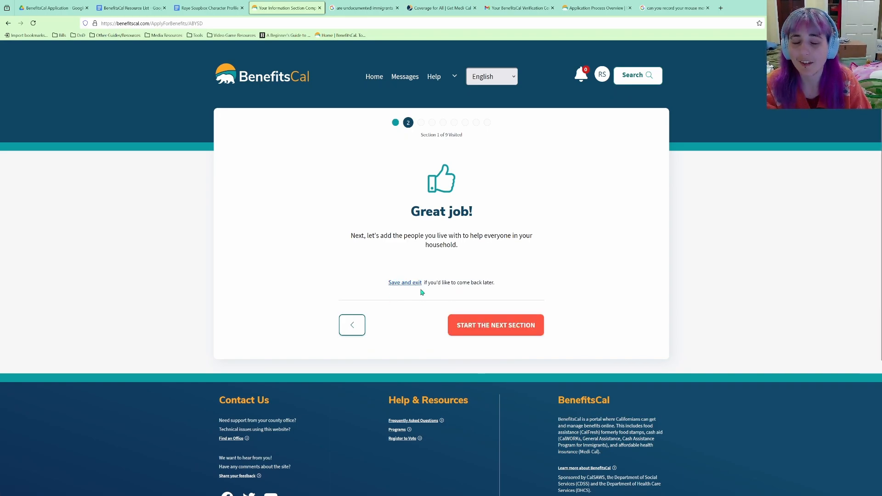
Start the People section and answer No to anyone else living in the household.
click(461, 320)
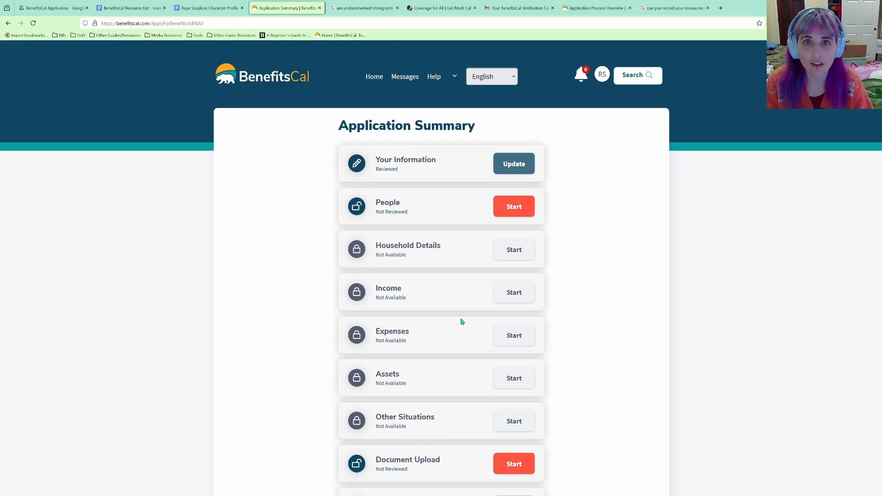
click(508, 212)
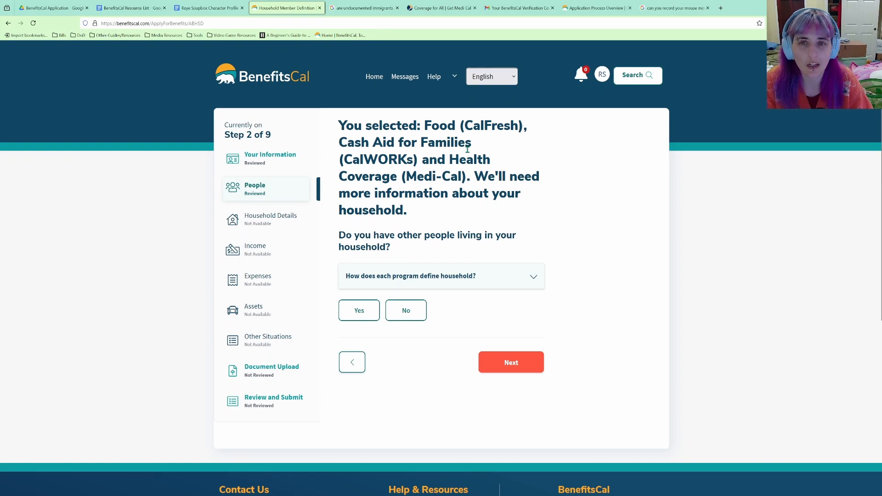
scroll(488, 171, down, 2)
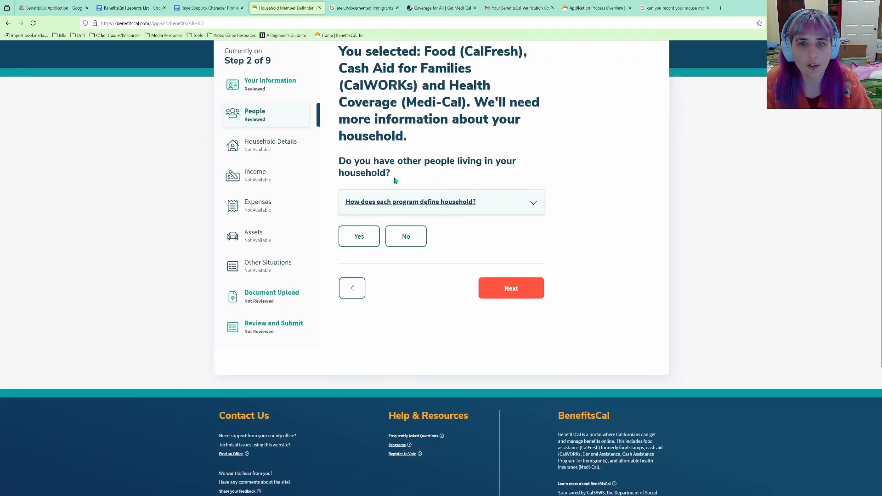
click(415, 237)
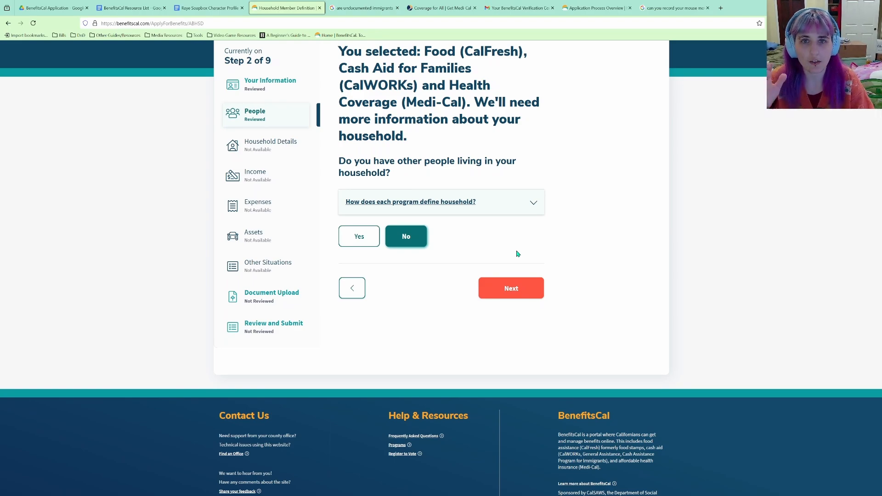
click(524, 294)
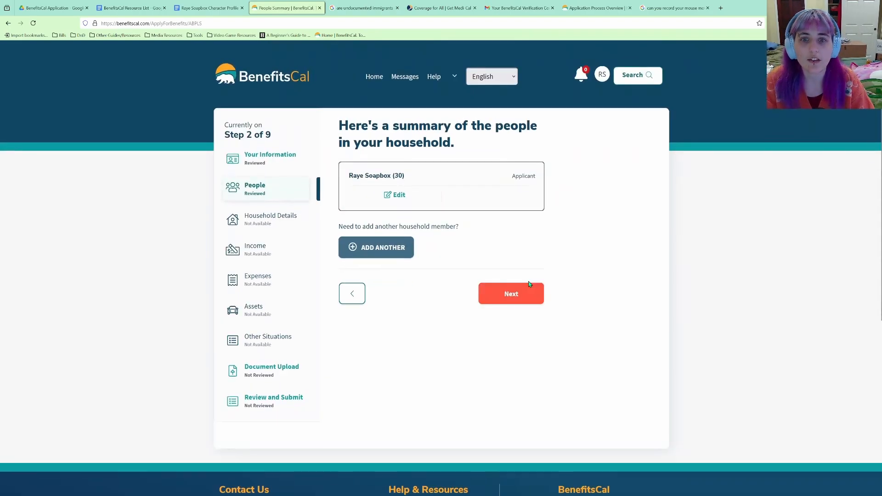
click(512, 294)
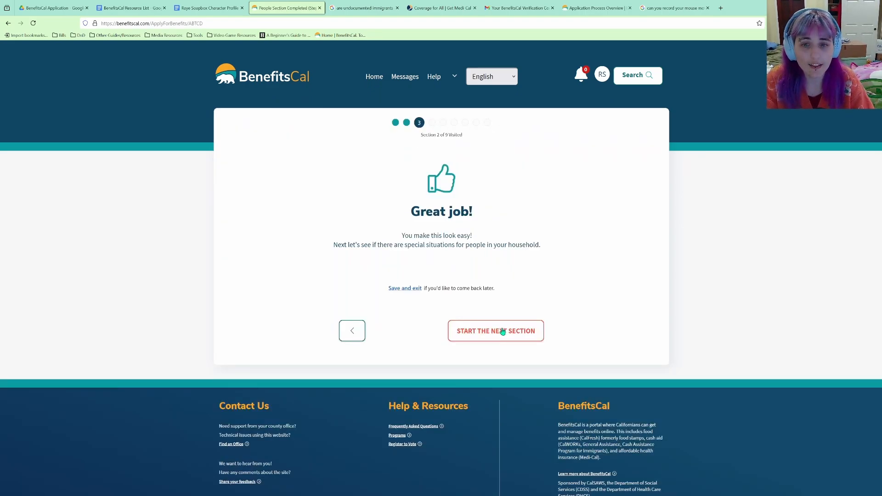
Answer Yes to filing a federal tax return, No to joint filing, and No to dependents.
click(502, 332)
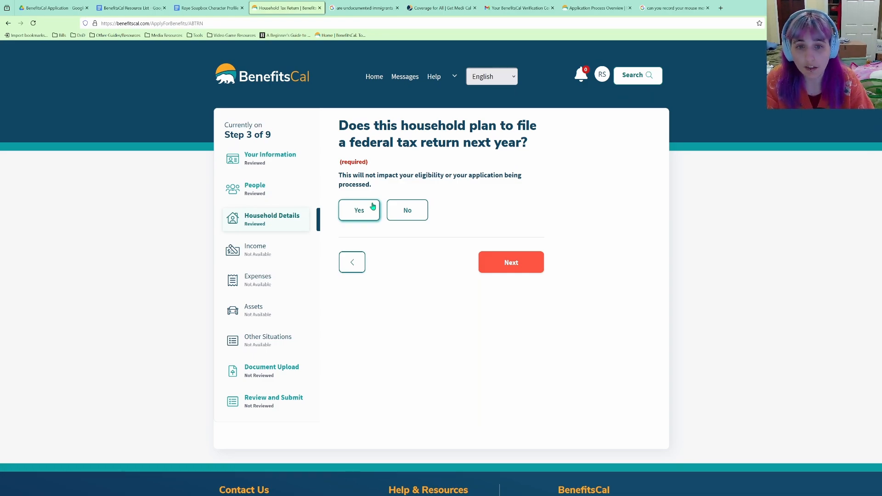
click(373, 207)
click(524, 268)
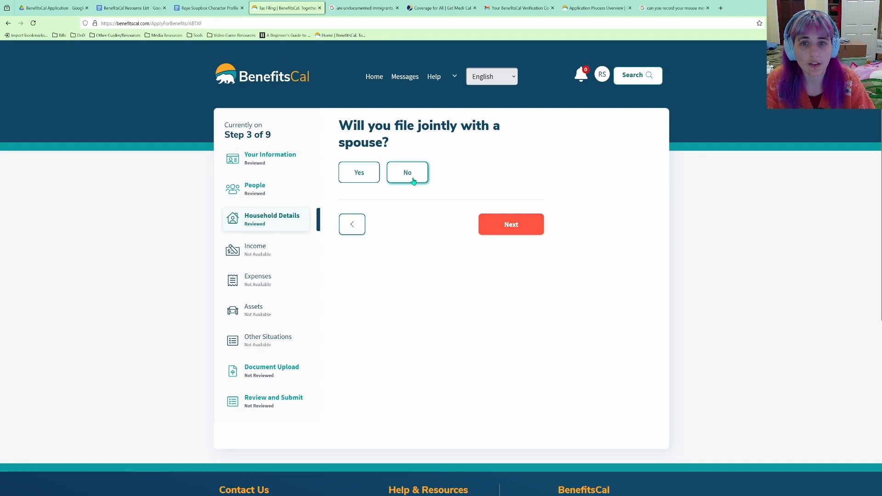
click(413, 181)
click(542, 232)
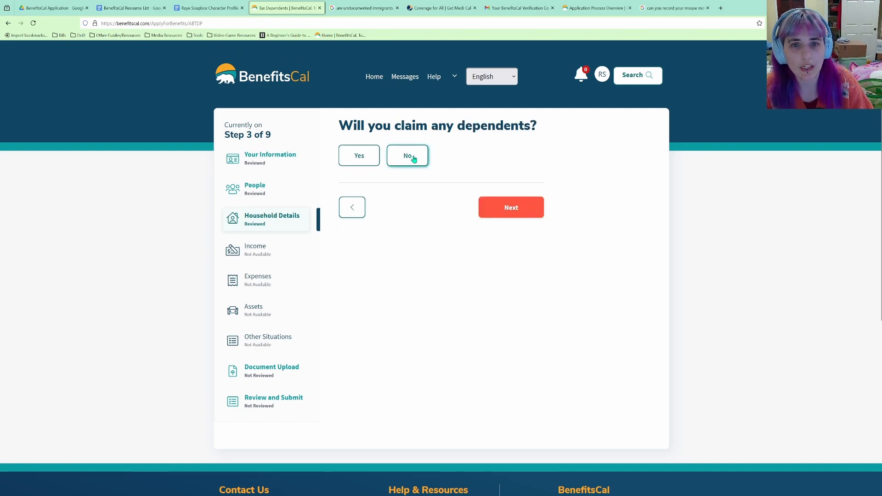
click(413, 158)
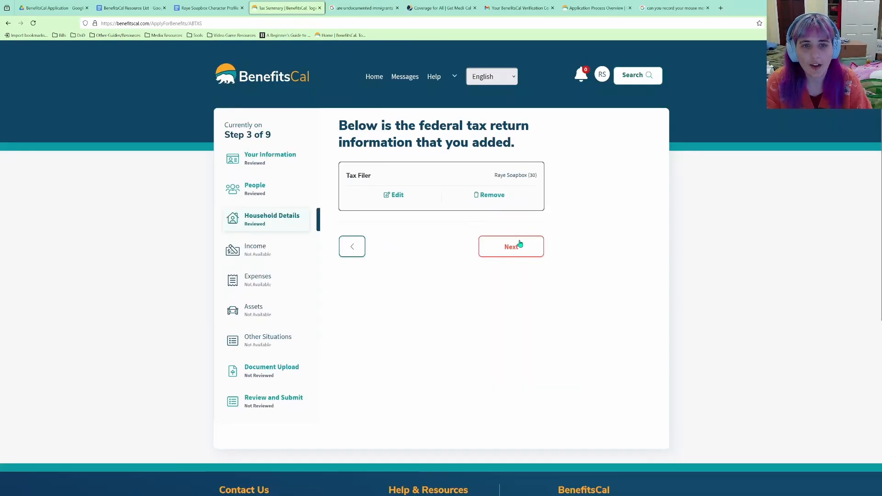
Tick 'Are a person with a disability' as the only household situation.
click(518, 246)
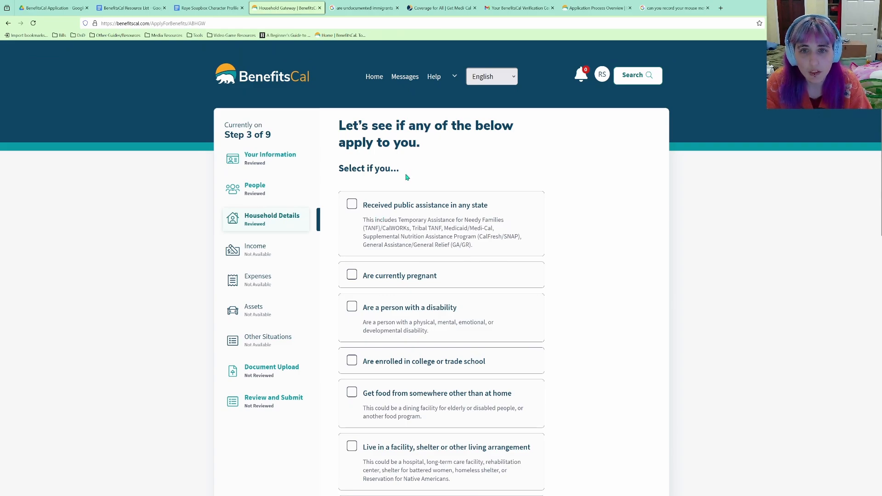
scroll(406, 177, down, 3)
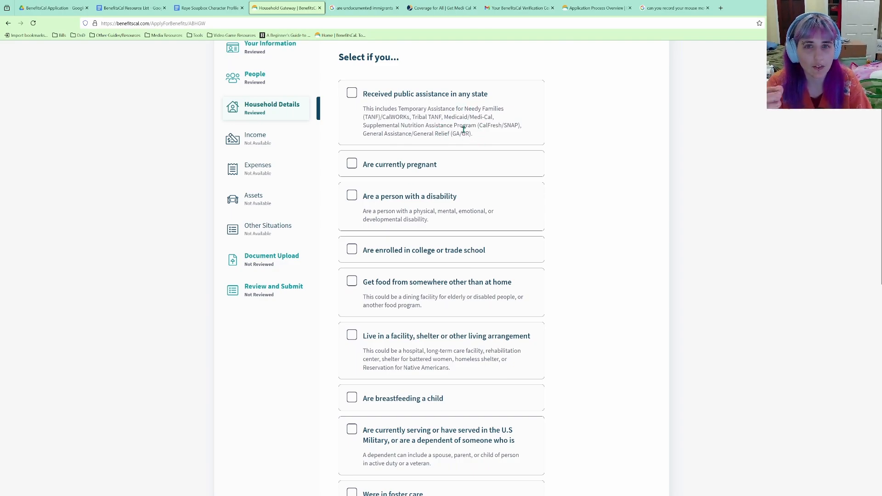
scroll(436, 178, up, 3)
scroll(441, 217, down, 3)
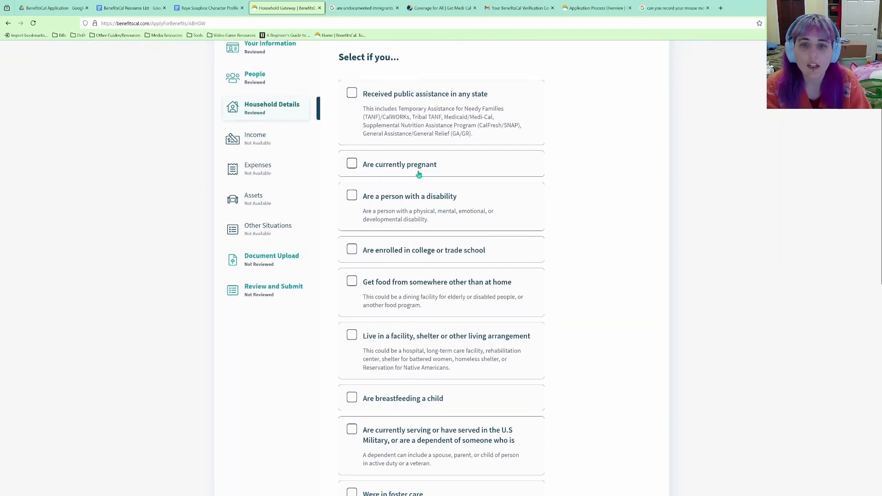
scroll(421, 134, down, 2)
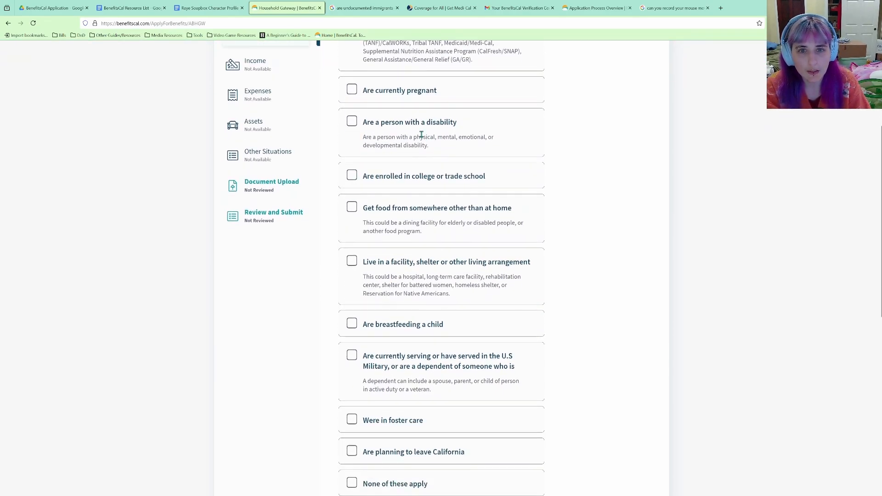
click(353, 125)
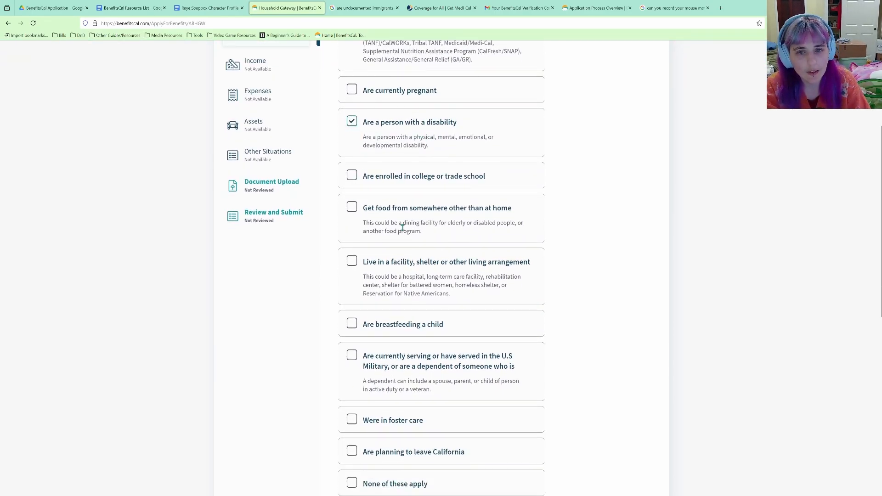
Submit the situations list and choose Yes that the disability limits activities.
scroll(403, 227, down, 1)
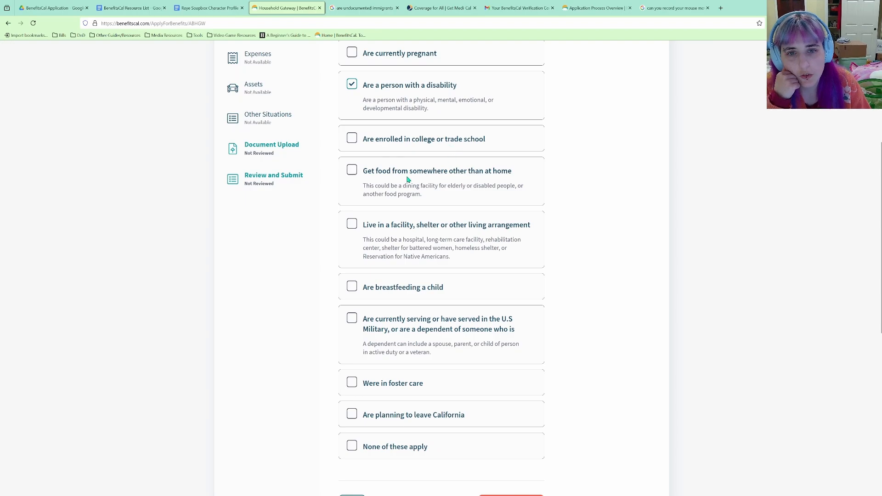
scroll(448, 176, down, 1)
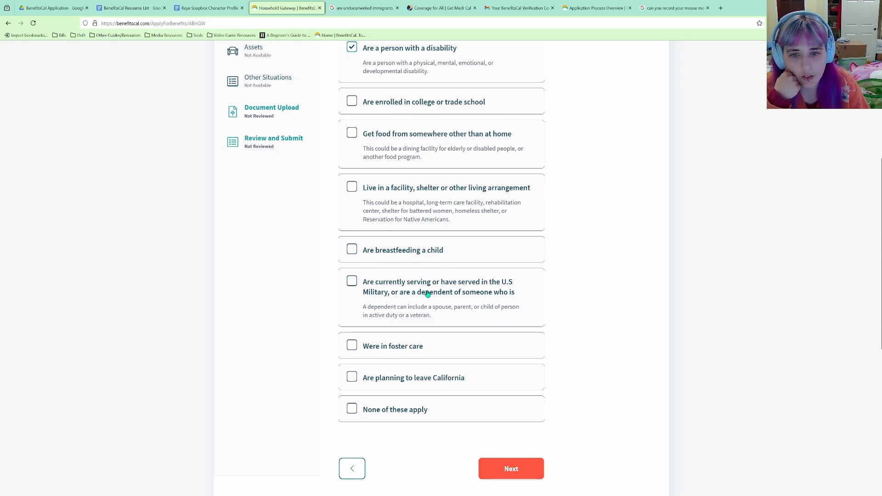
scroll(428, 294, down, 2)
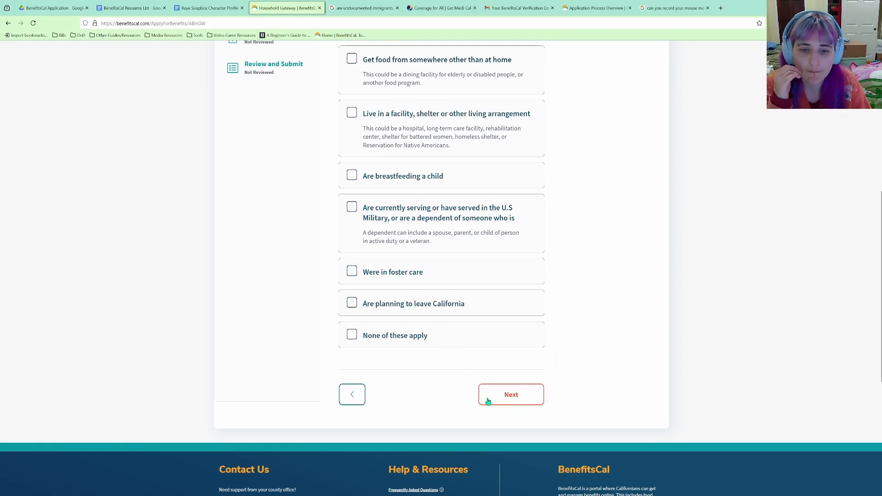
click(510, 395)
click(359, 193)
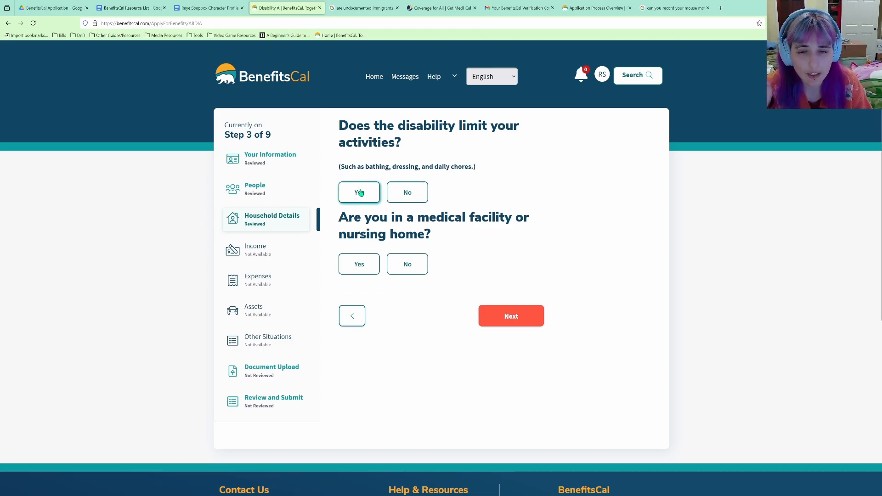
Answer Yes that the disability limits activities and No to living in a medical facility.
click(360, 192)
click(414, 267)
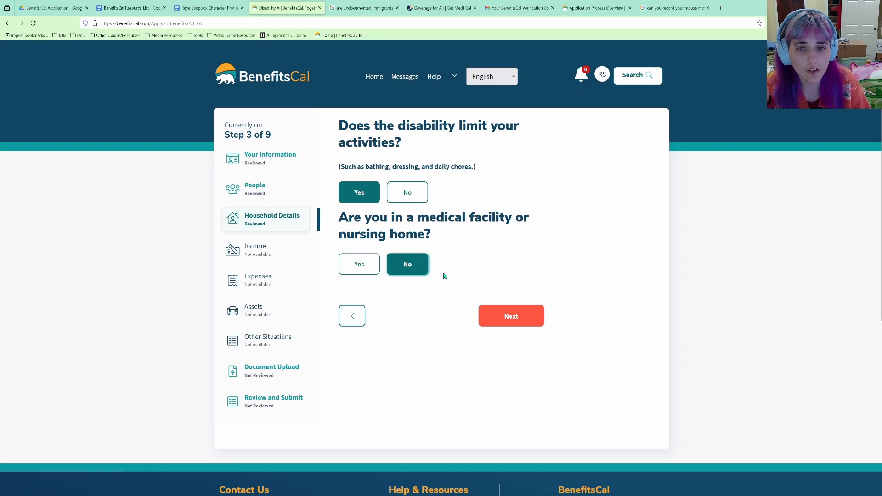
click(508, 317)
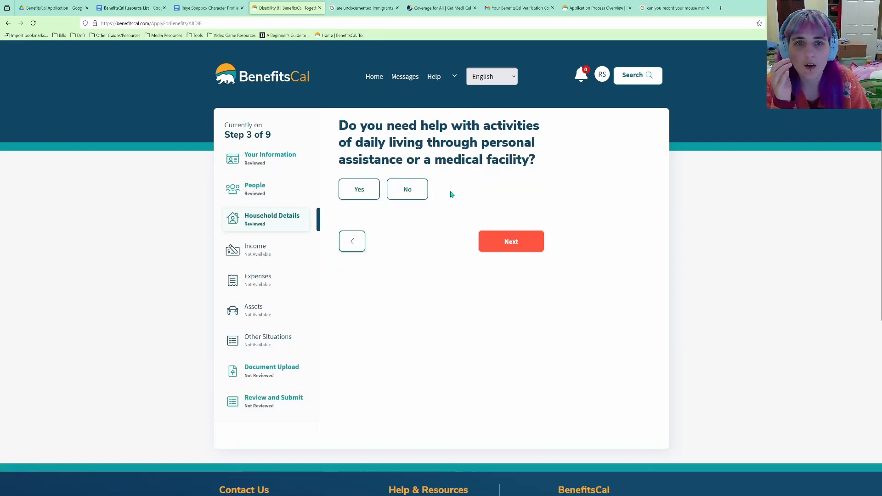
Answer Yes to needing daily-living help, explaining cooking, cleaning and chores need assistance.
click(359, 191)
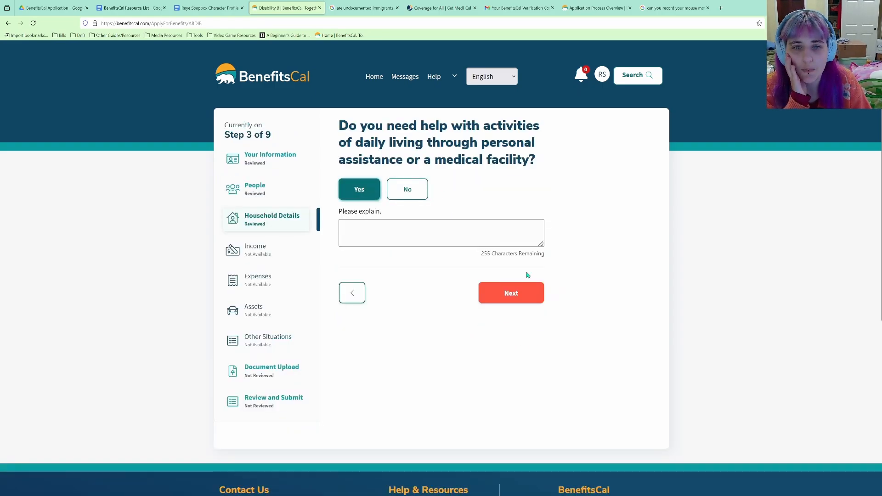
click(442, 231)
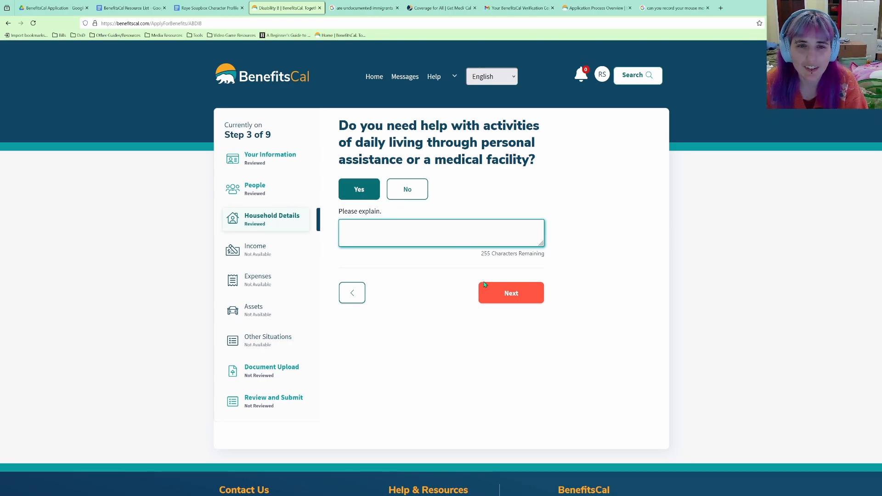
text(I need help with m)
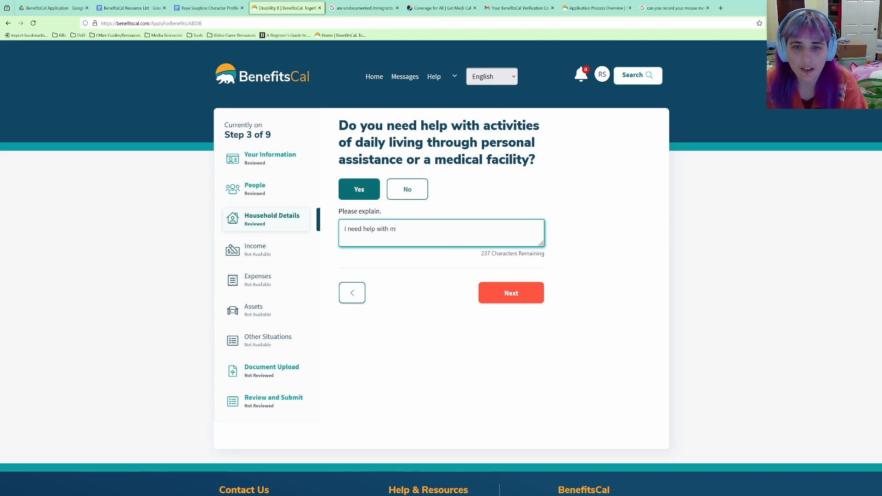
text(y activities of daili)
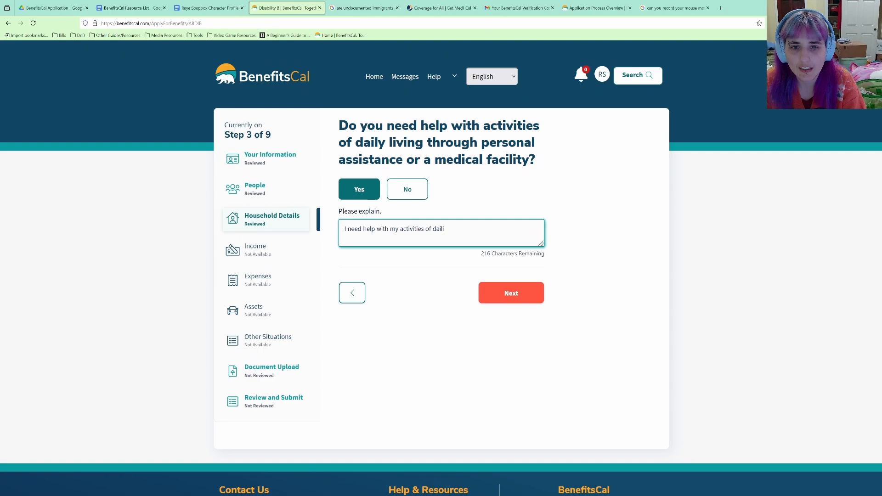
key(BackSpace)
text(y livi)
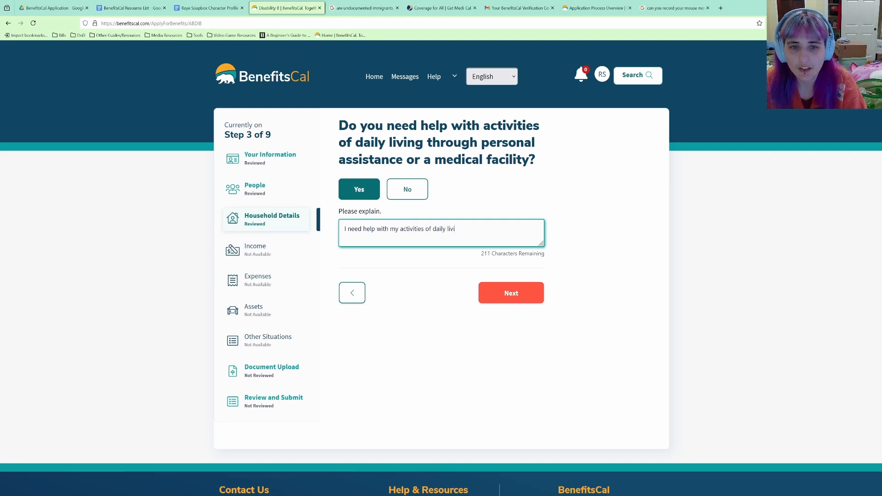
text(ng. I can't cook)
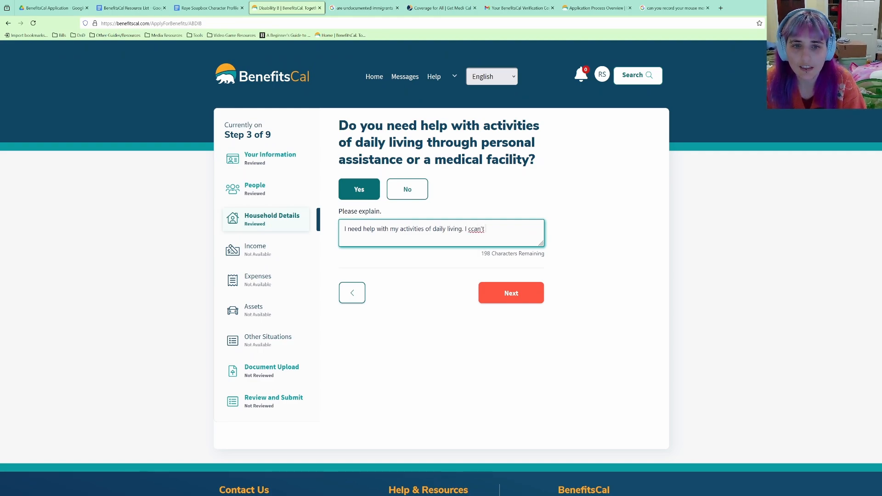
text(, clean,)
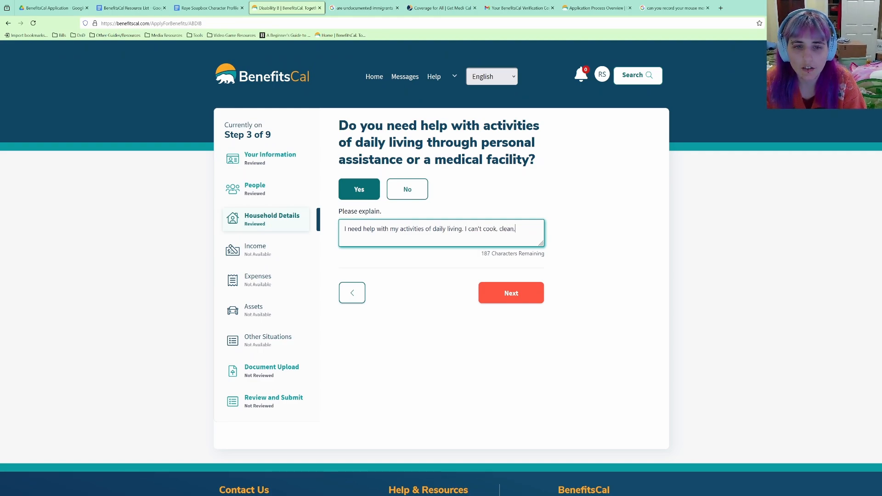
text( or take care of cch)
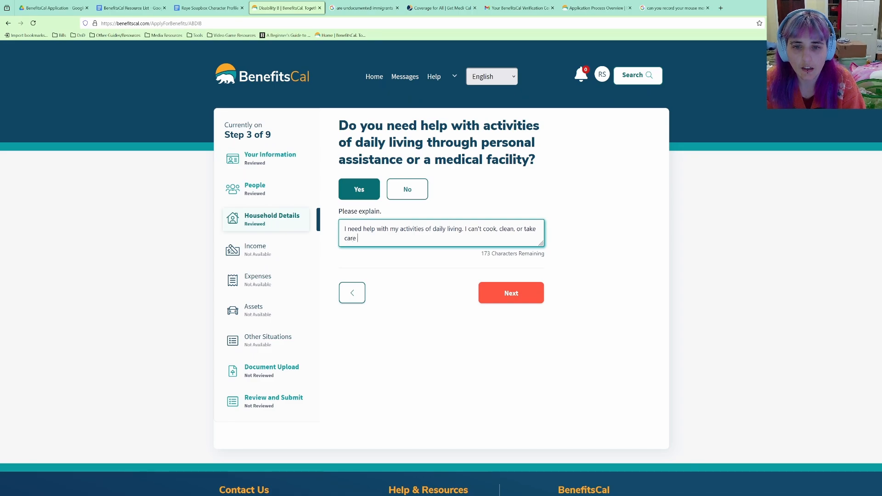
key(BackSpace)
key(BackSpace)
text(hores with )
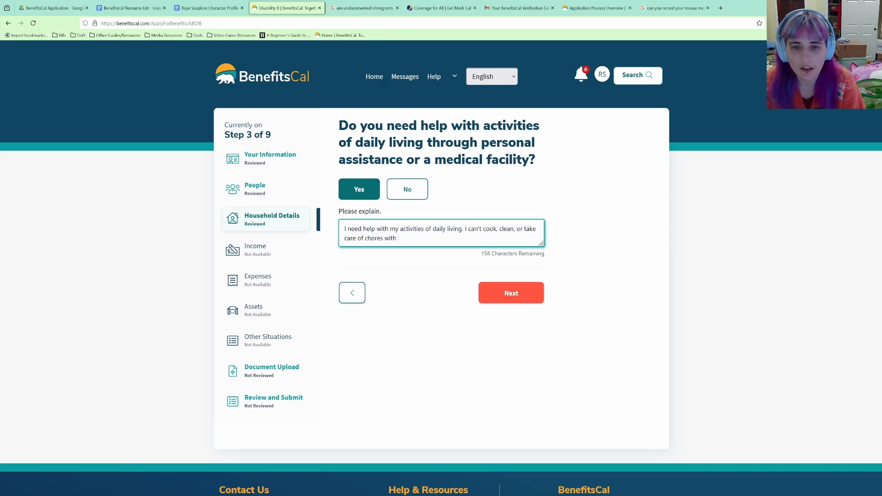
text(out assistance.)
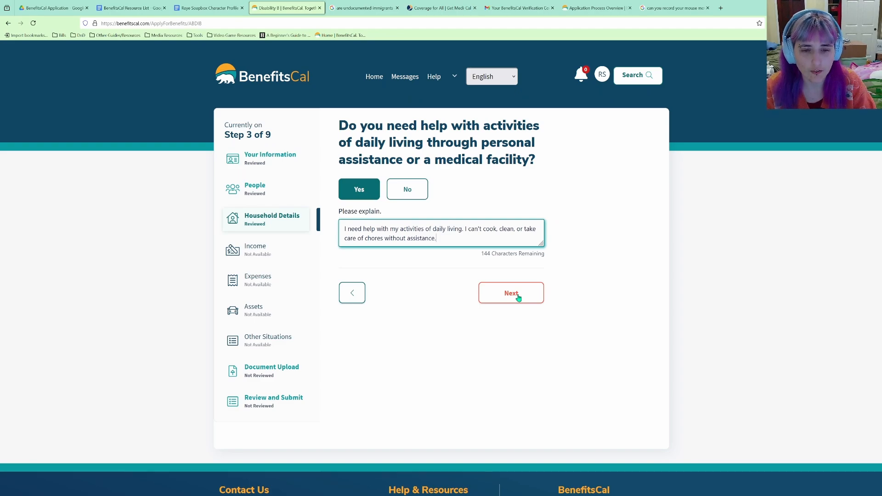
click(518, 298)
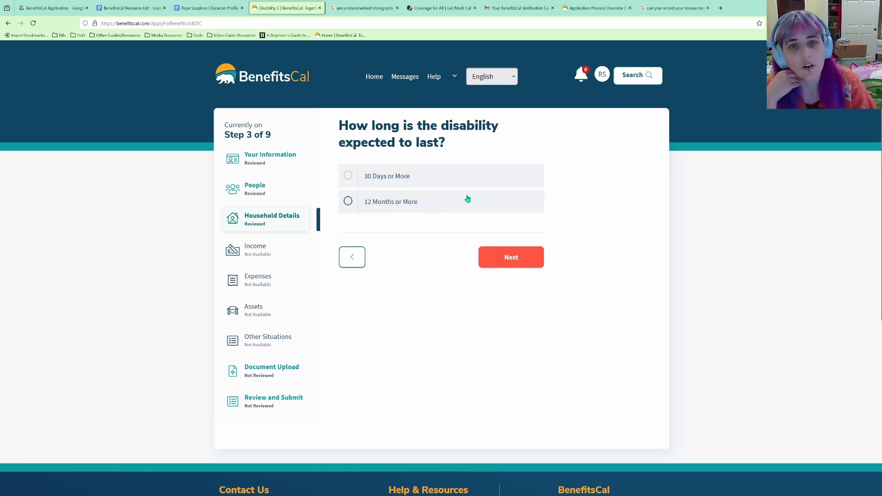
Set duration to 30 Days or More and answer No to care and work medical expenses.
click(491, 183)
click(515, 256)
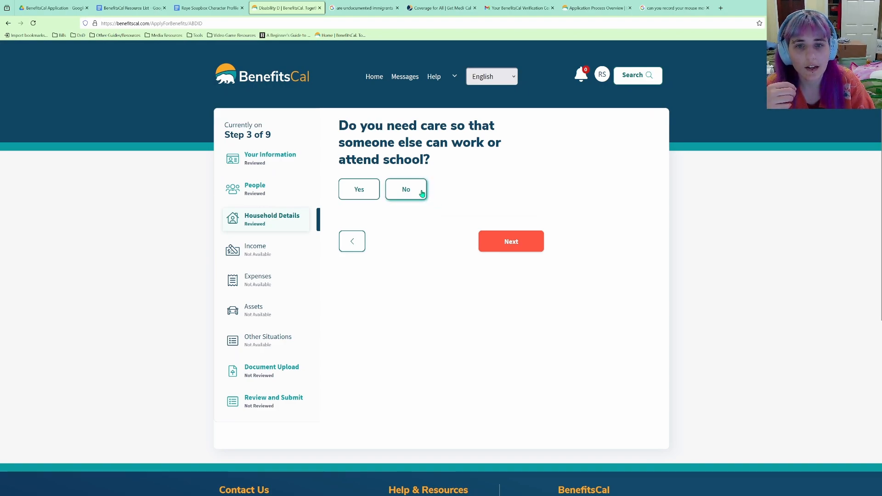
click(422, 193)
click(537, 248)
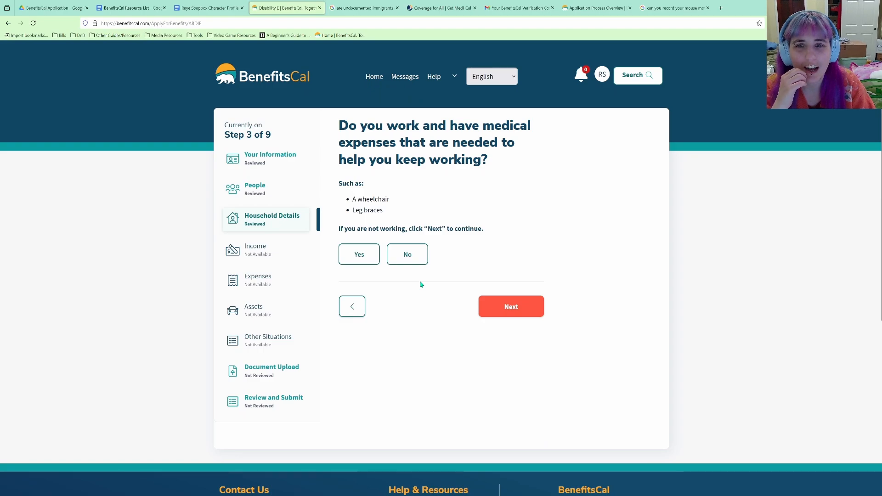
click(418, 258)
click(540, 312)
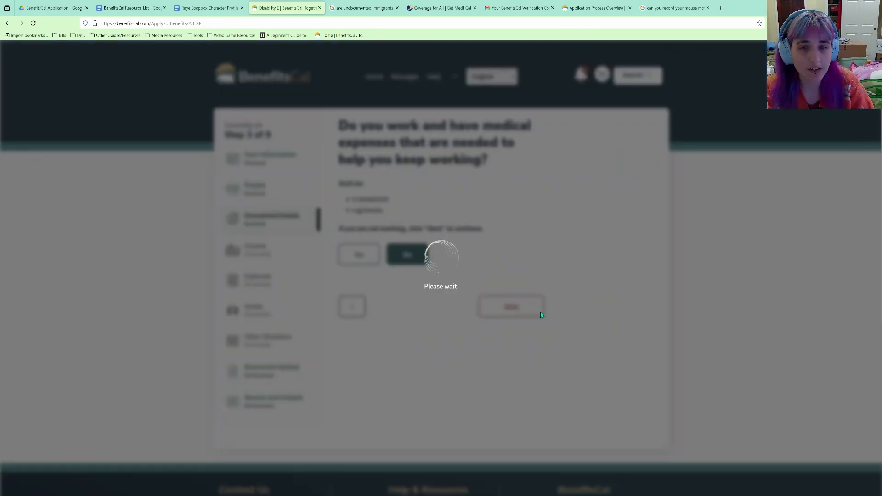
click(527, 251)
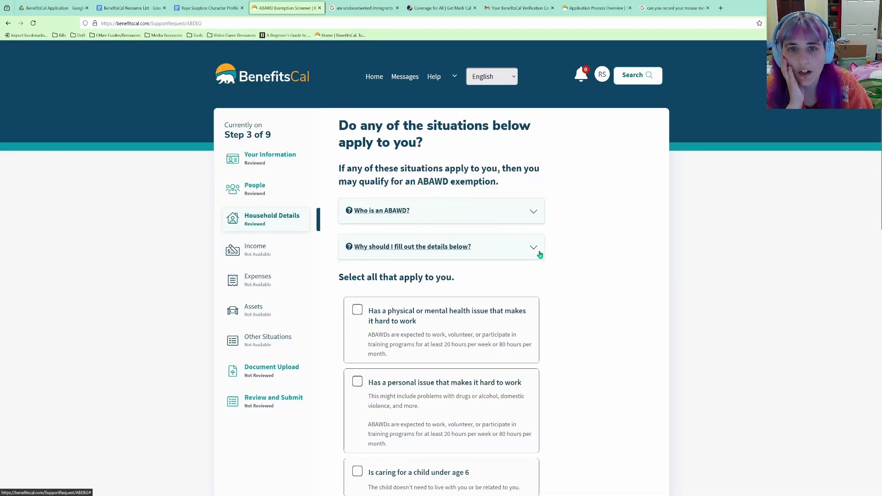
Expand and read the 'Who is an ABAWD?' explanation, then collapse it.
scroll(540, 254, down, 1)
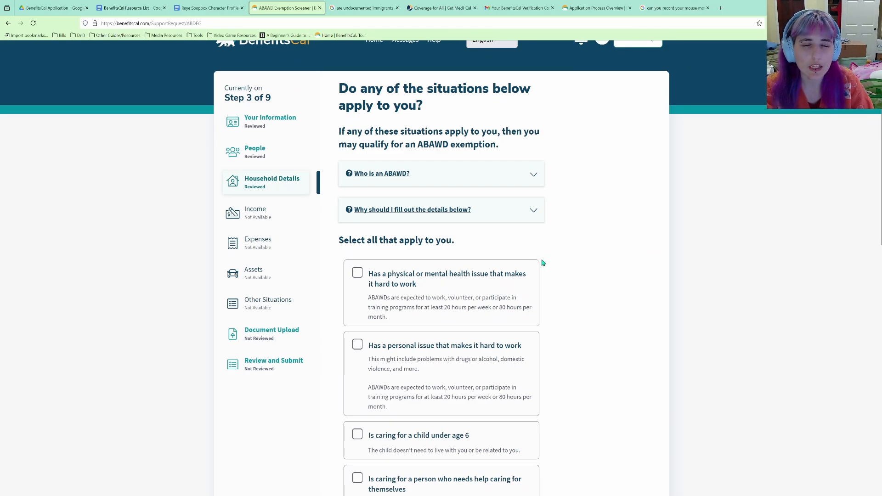
click(533, 174)
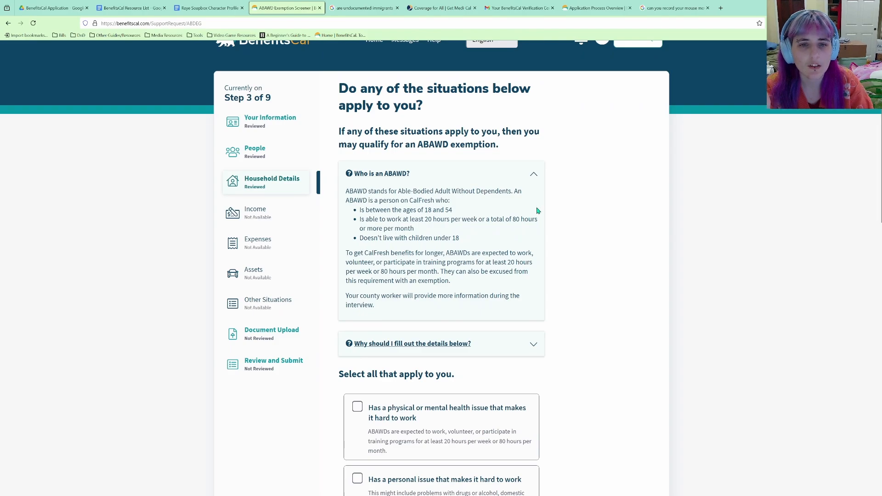
click(534, 175)
Expand and read 'Why should I fill out the details below?'.
scroll(536, 175, down, 2)
click(534, 136)
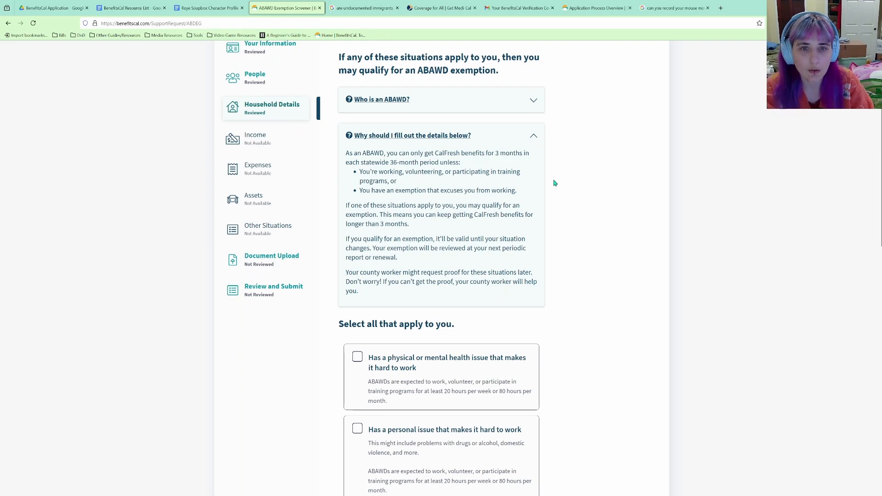
scroll(555, 182, up, 3)
scroll(555, 185, down, 3)
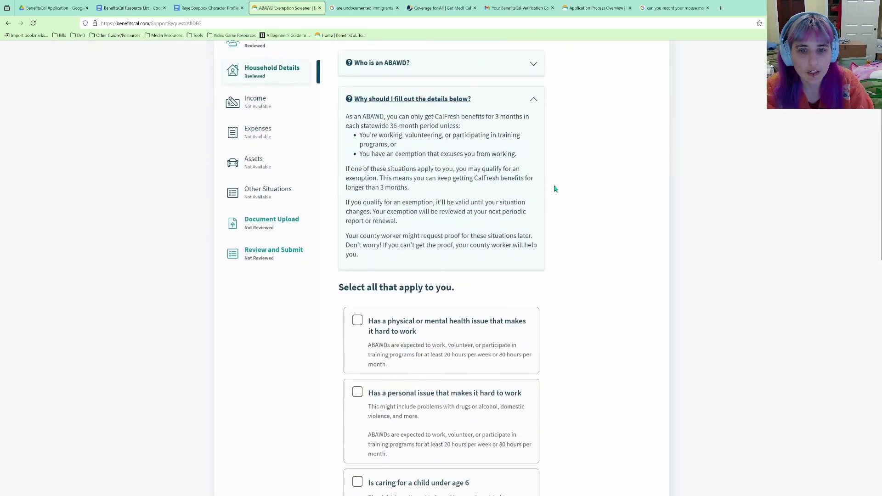
scroll(555, 189, up, 3)
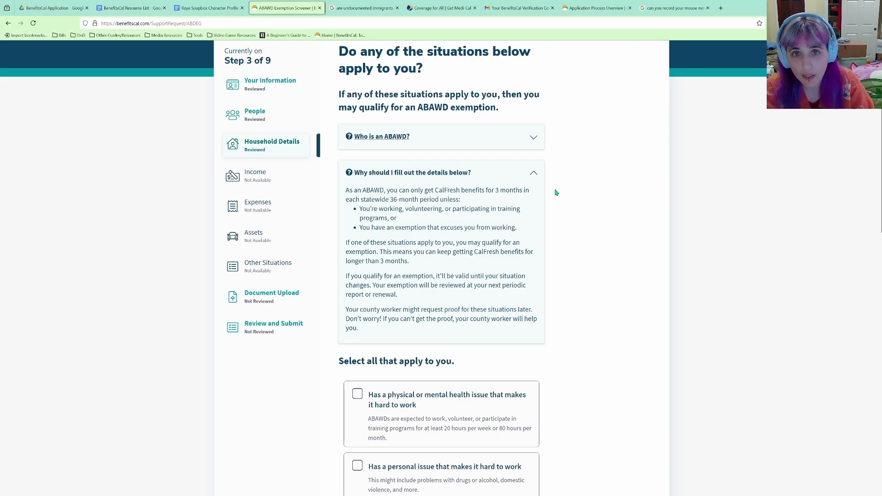
scroll(477, 250, up, 1)
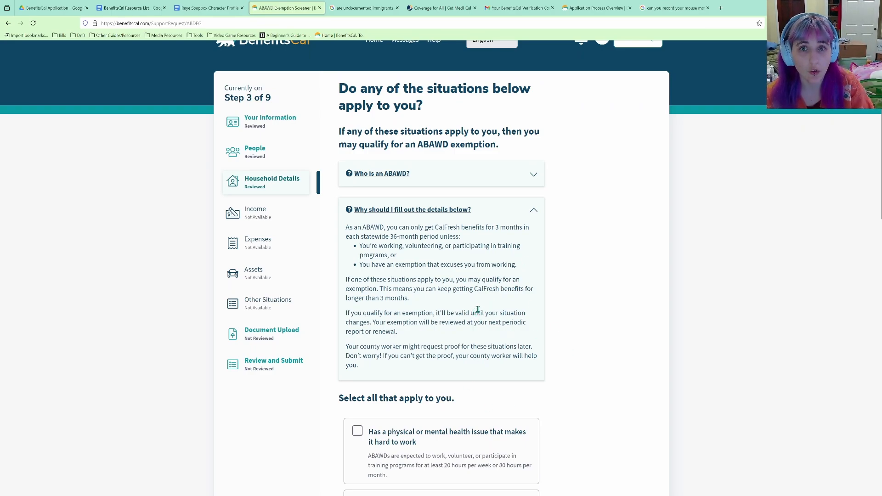
scroll(482, 308, down, 3)
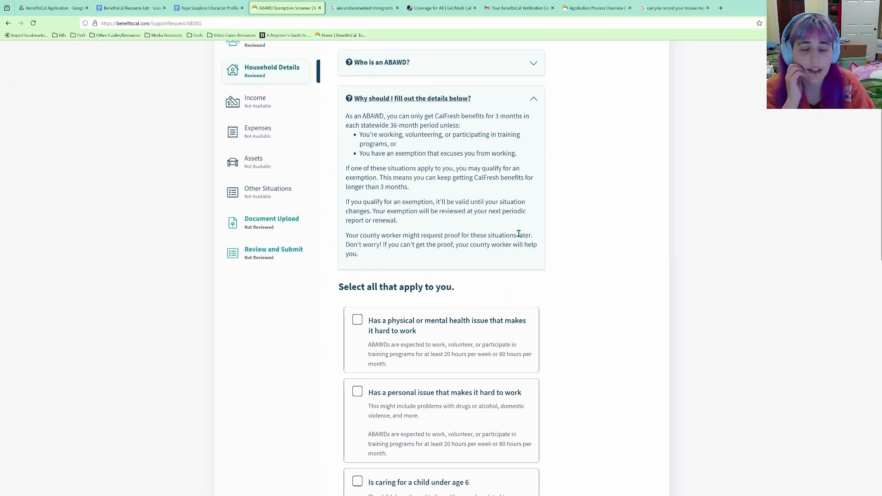
scroll(487, 259, up, 3)
scroll(487, 262, down, 3)
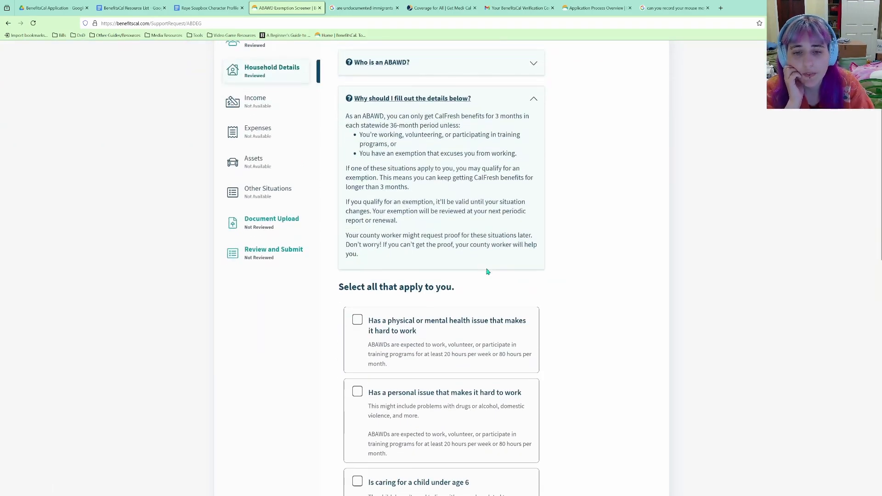
scroll(485, 268, down, 3)
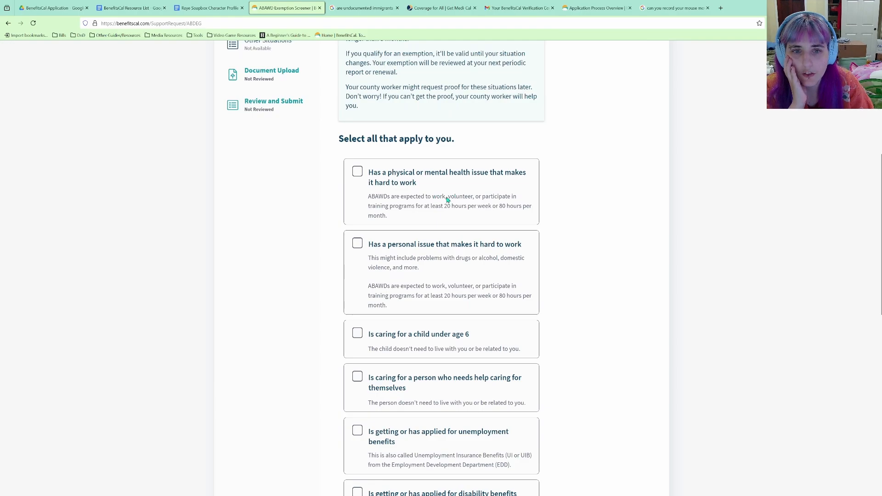
Check 'Has a physical or mental health issue' and 'Is getting or has applied for disability benefits'.
click(357, 170)
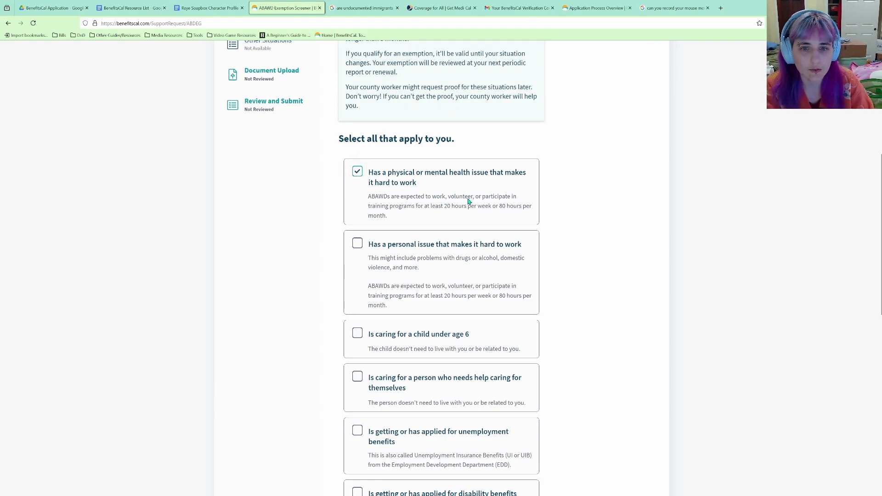
scroll(437, 220, down, 2)
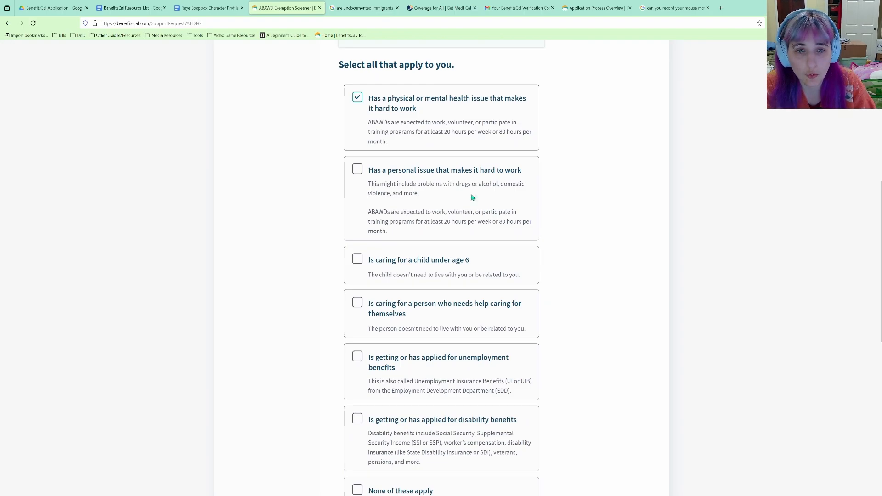
scroll(479, 194, down, 2)
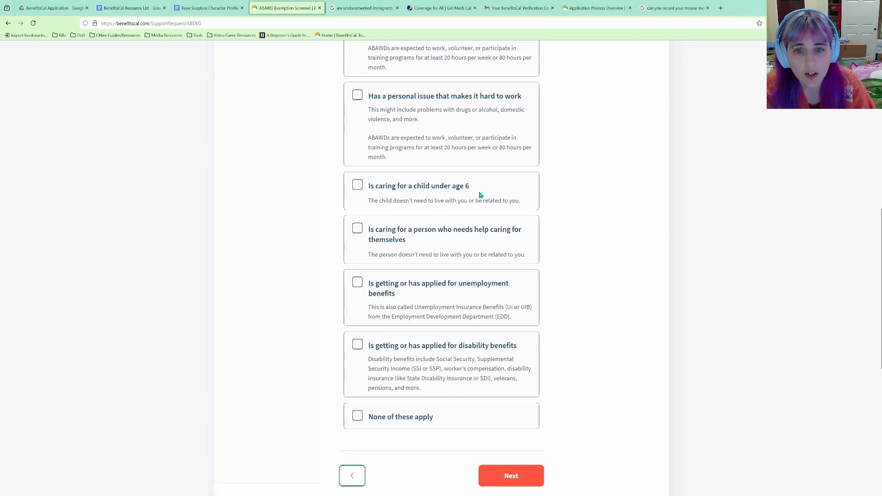
scroll(417, 195, down, 2)
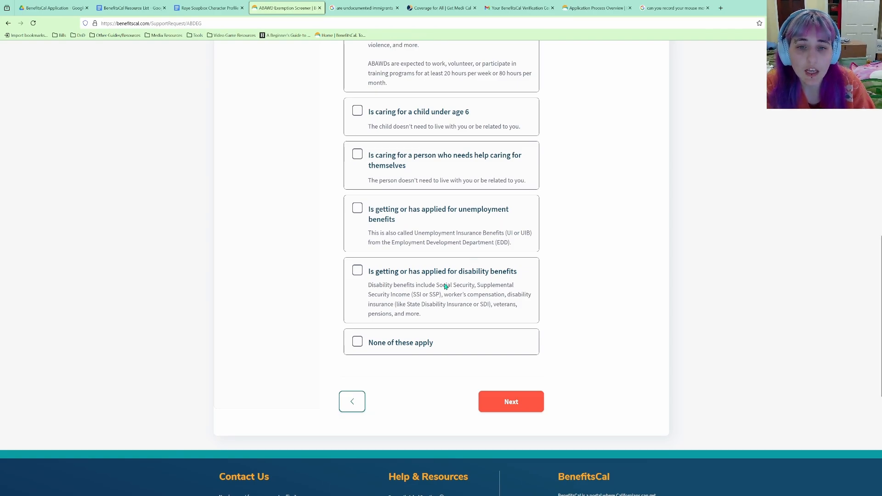
click(358, 272)
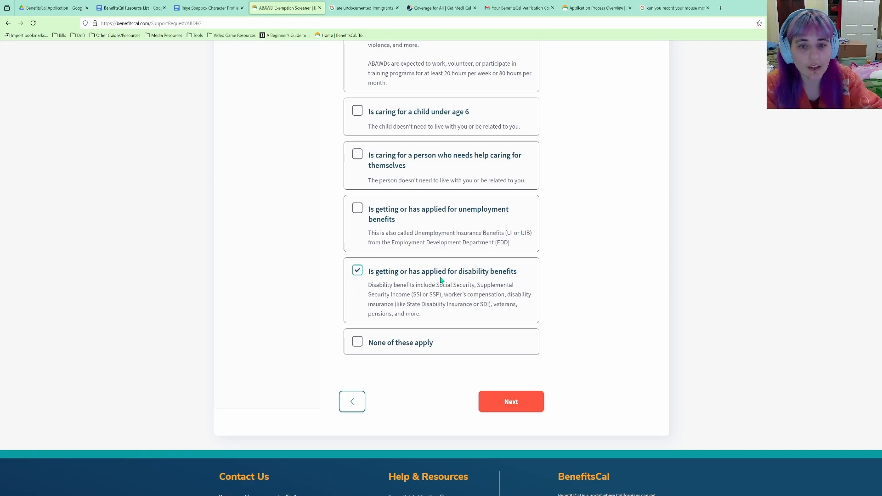
scroll(440, 280, up, 10)
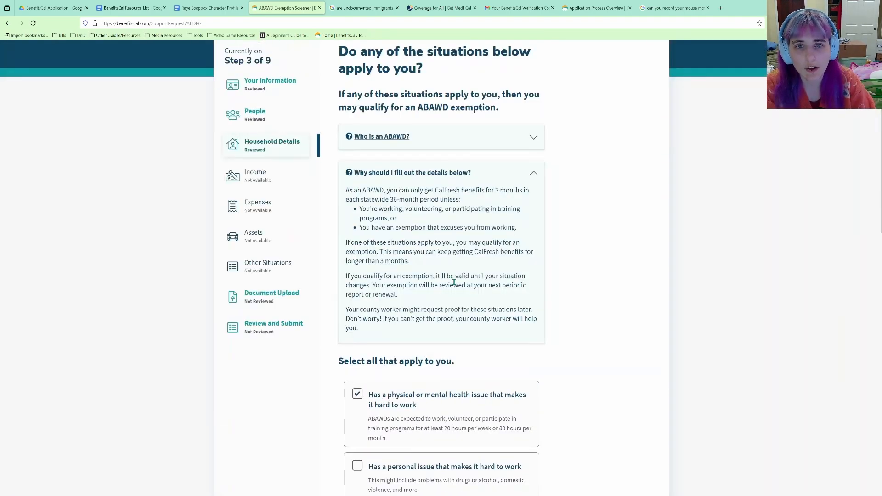
scroll(463, 283, down, 10)
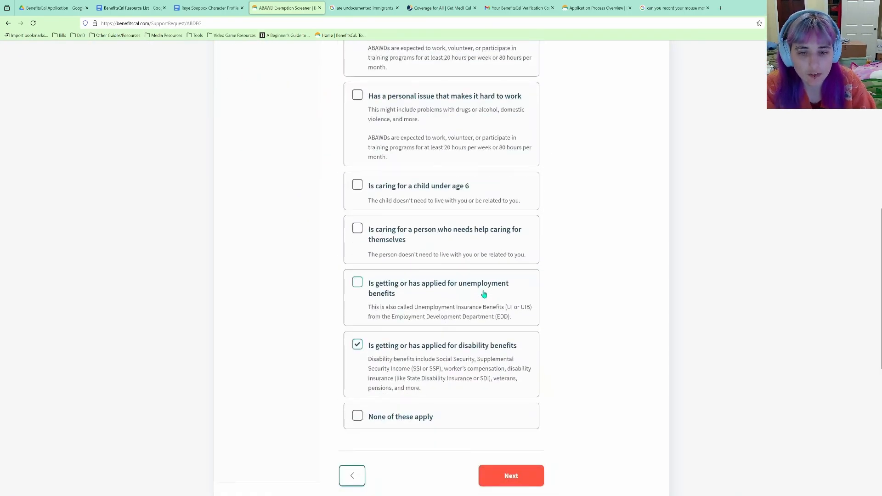
Submit the exemption answers and record Supplemental Security Income as the disability benefit.
click(506, 364)
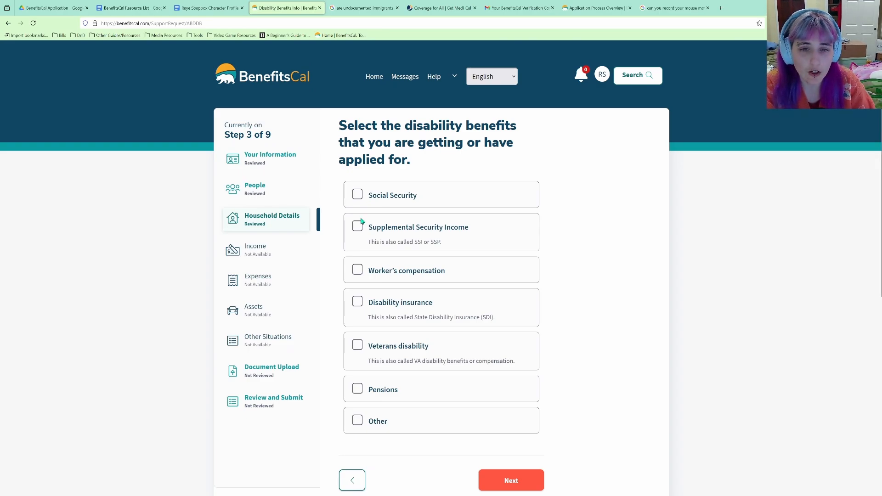
click(389, 225)
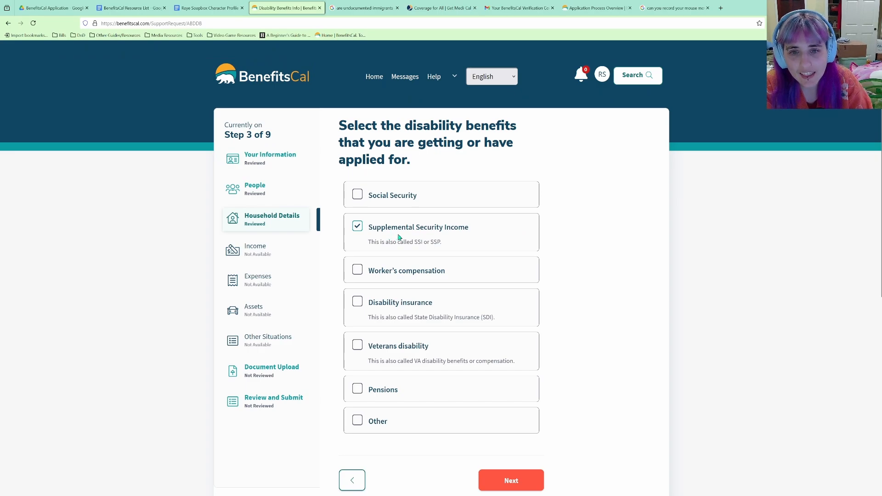
scroll(399, 237, down, 2)
scroll(408, 221, up, 4)
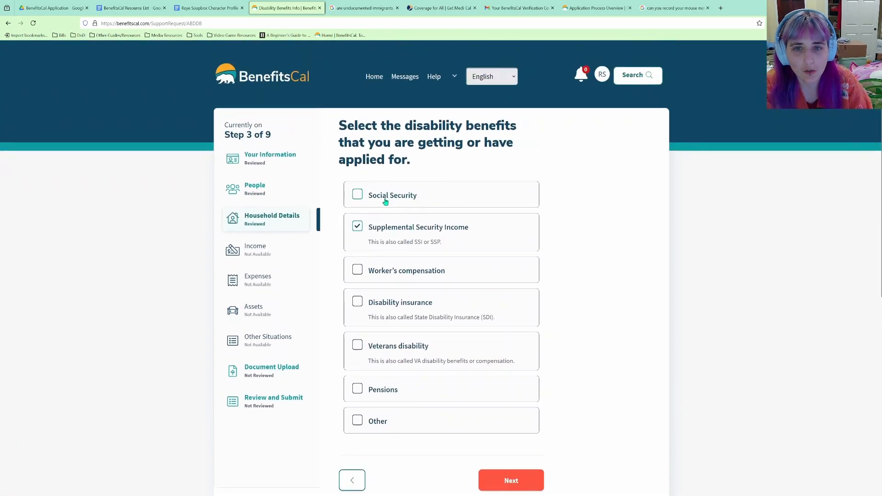
scroll(402, 212, down, 2)
scroll(404, 215, down, 1)
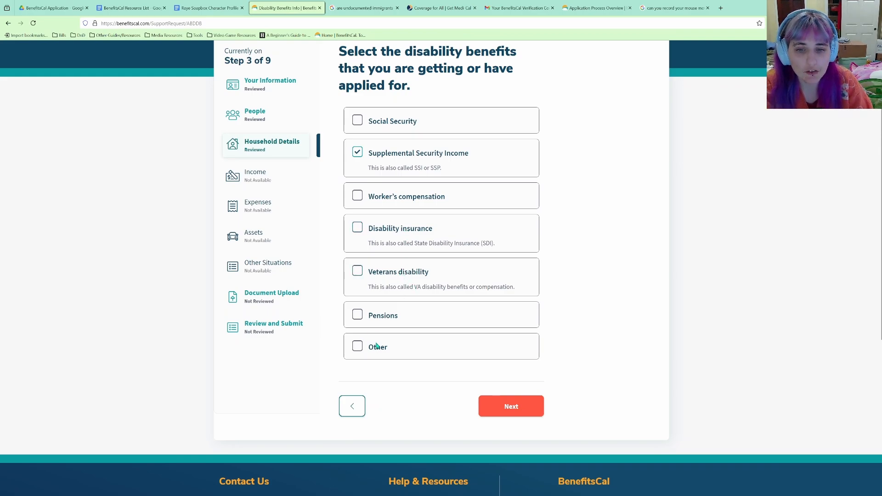
click(511, 406)
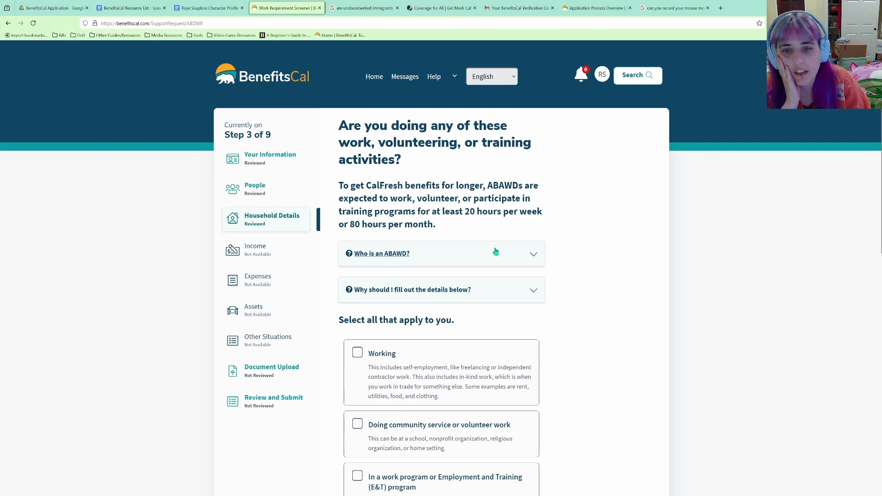
Answer 'None of these apply' to work, volunteering or training, and confirm the ABAWD details.
scroll(497, 252, down, 1)
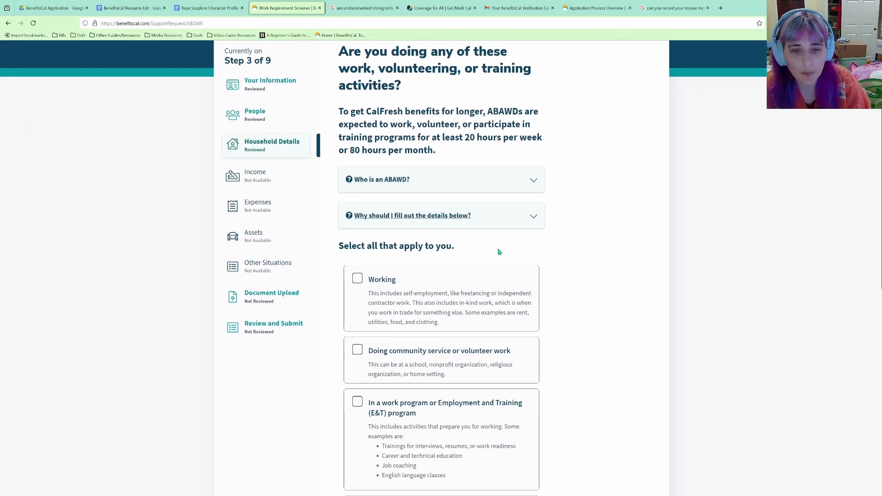
scroll(499, 252, down, 2)
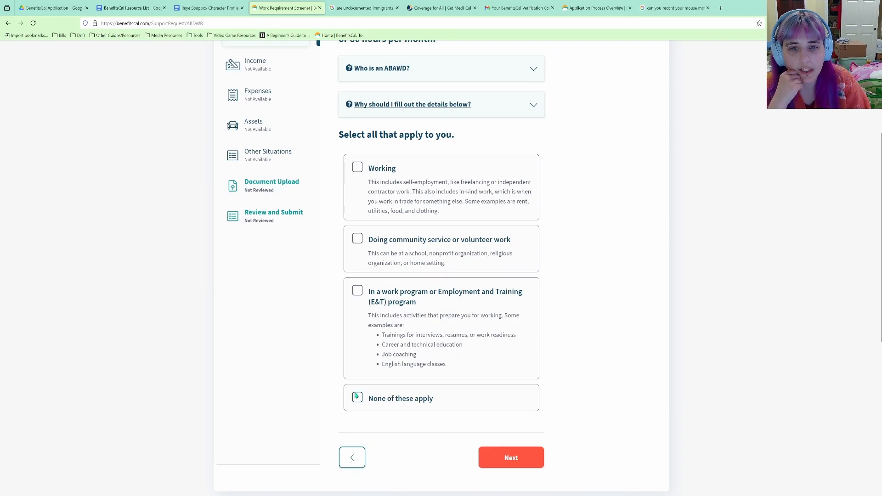
click(356, 400)
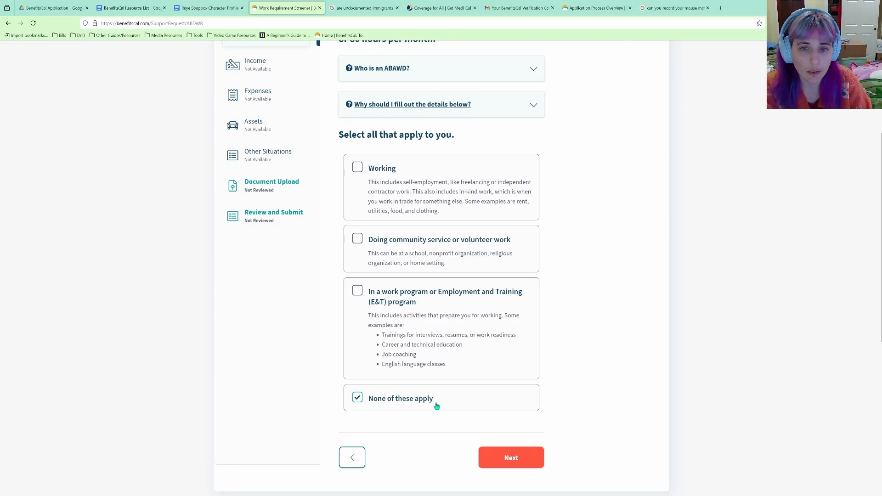
click(510, 458)
click(508, 327)
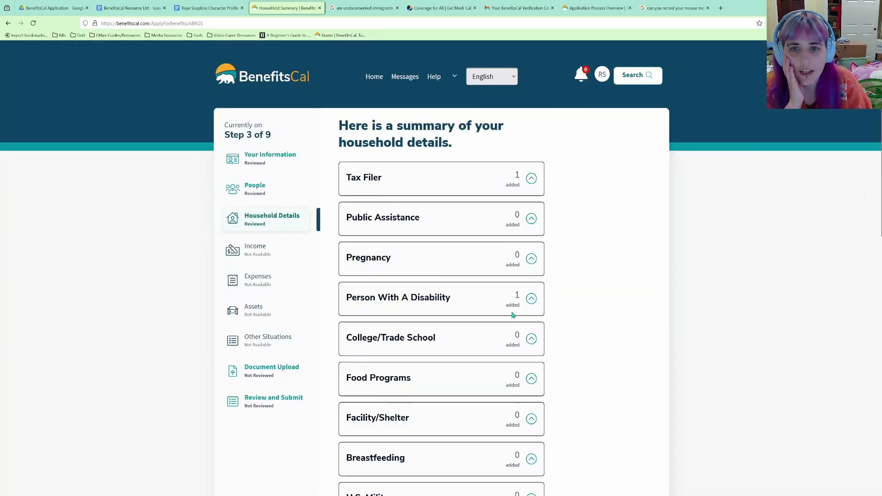
Scroll through the Household Details summary down to the bottom to review it.
scroll(482, 179, down, 5)
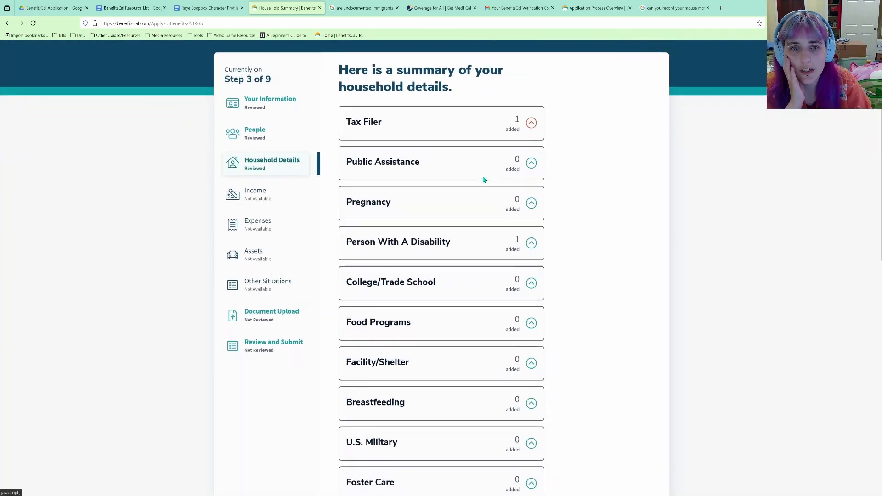
scroll(489, 195, up, 3)
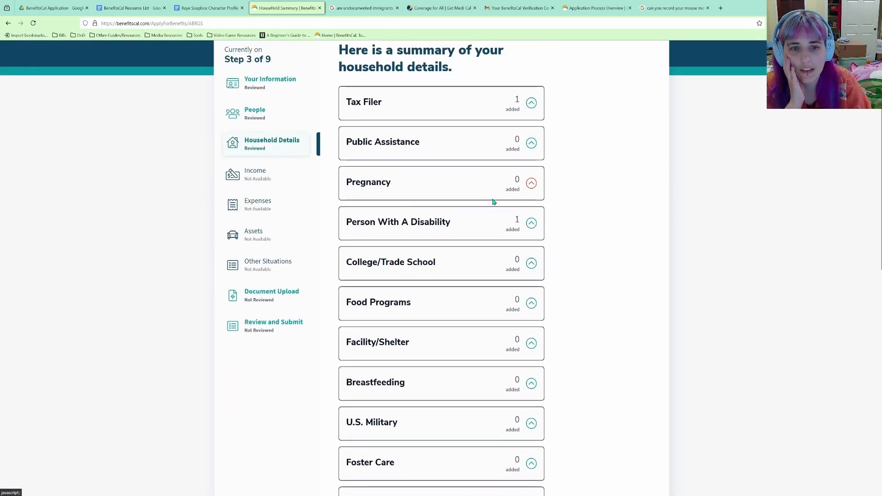
scroll(494, 204, down, 1)
scroll(502, 221, down, 3)
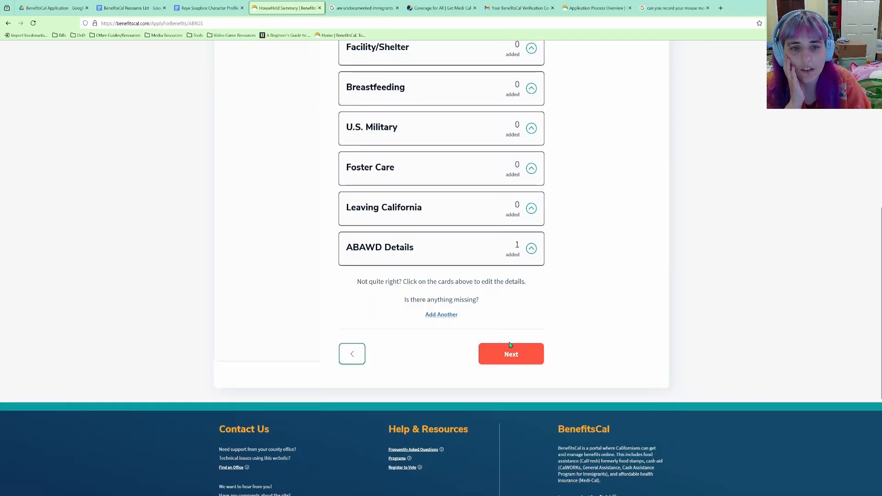
scroll(514, 331, up, 8)
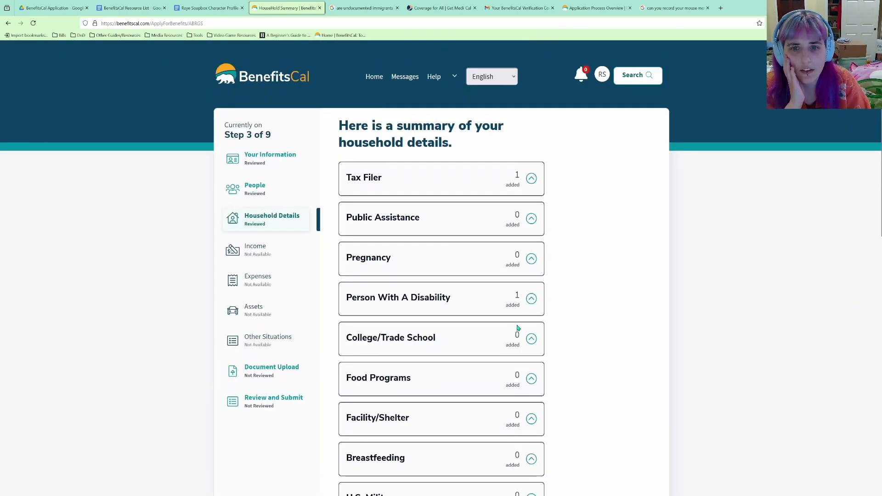
scroll(518, 328, down, 5)
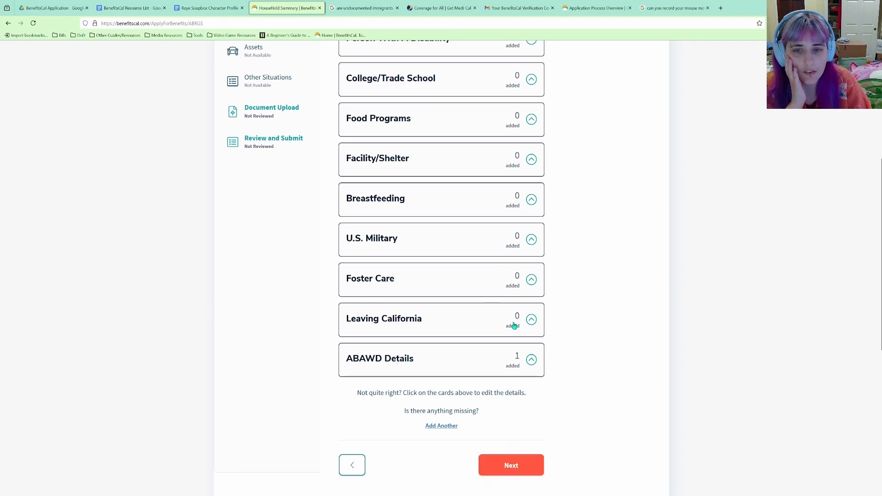
scroll(528, 328, up, 2)
scroll(531, 340, down, 3)
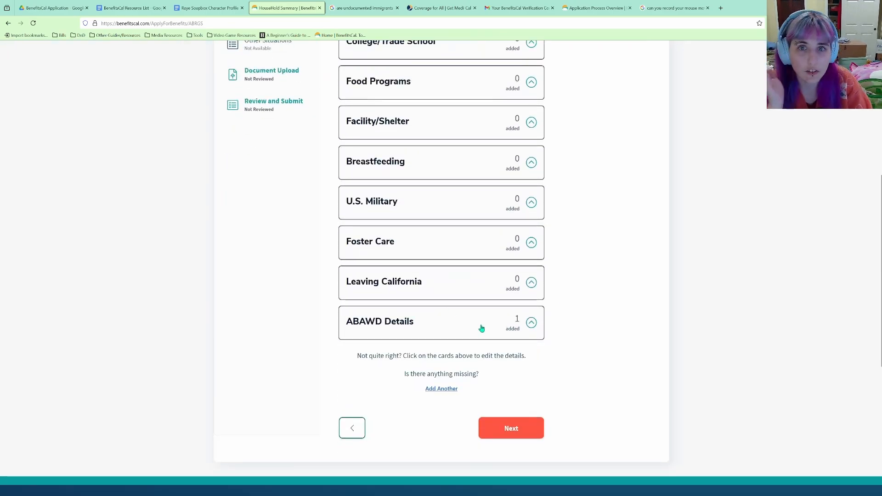
scroll(547, 285, up, 4)
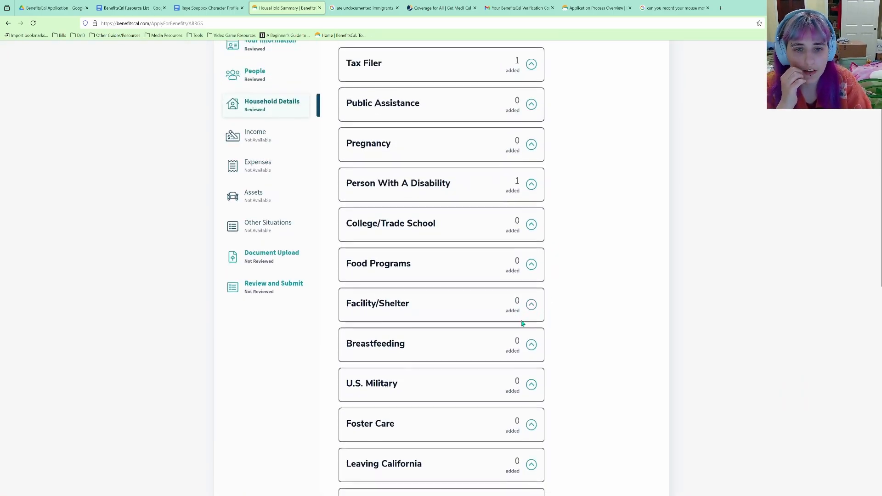
scroll(521, 325, down, 4)
Finish the household review and begin the Income section.
click(504, 392)
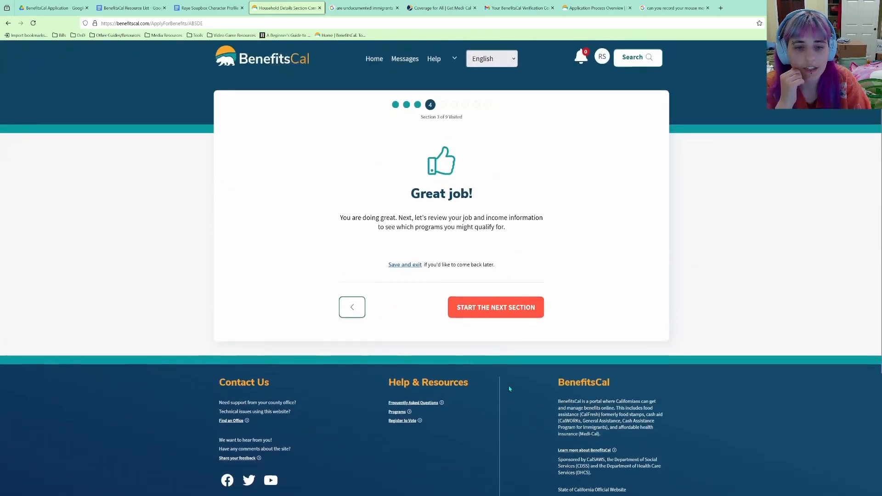
click(504, 326)
scroll(533, 307, down, 2)
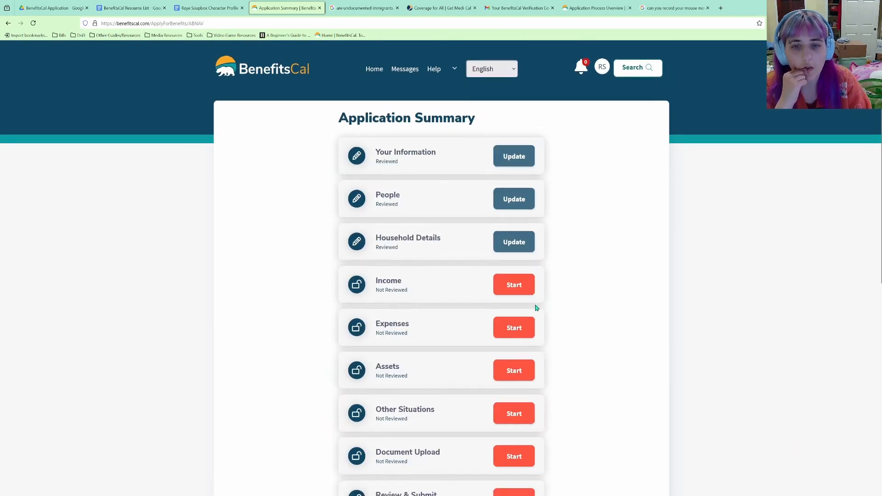
click(525, 225)
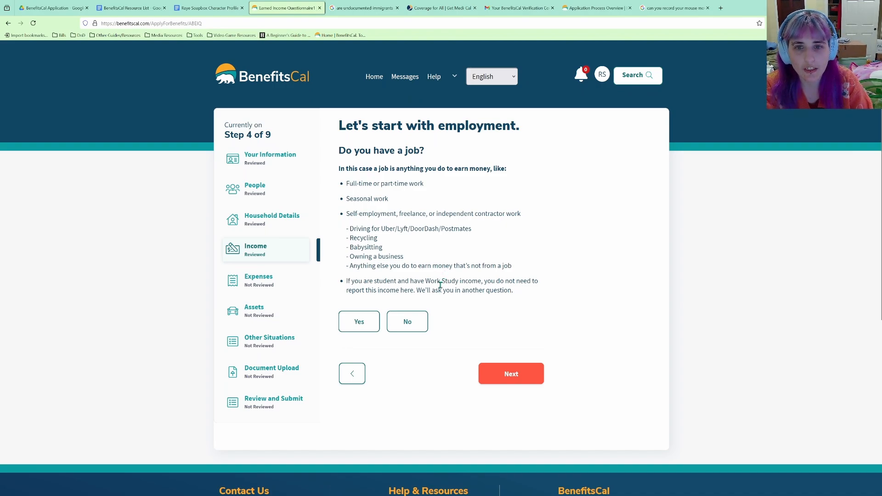
Answer No to having a job and Yes to getting money not from work.
click(413, 320)
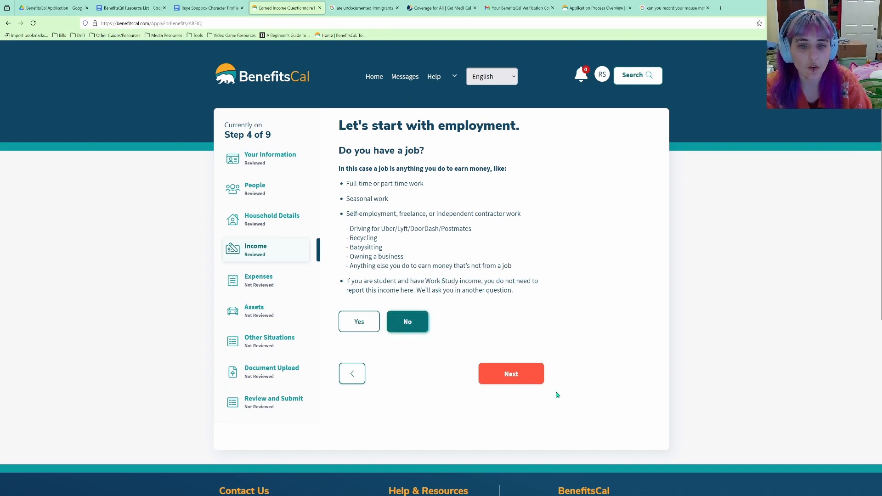
click(537, 379)
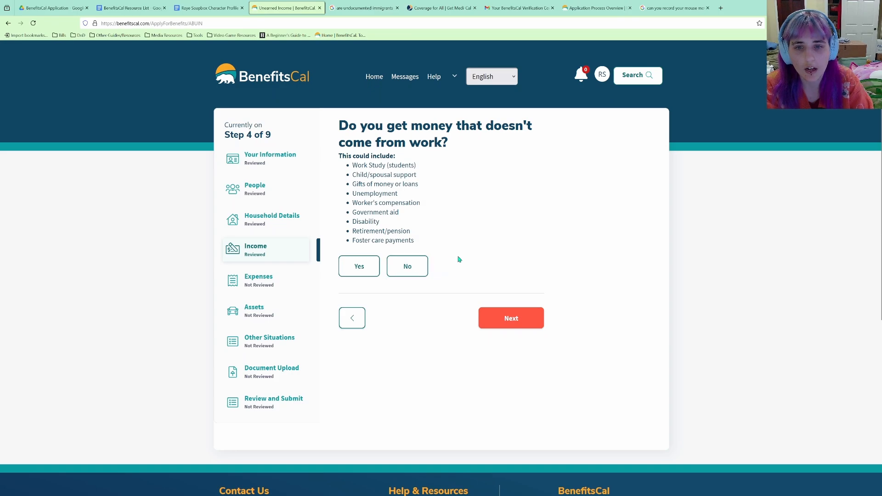
click(352, 271)
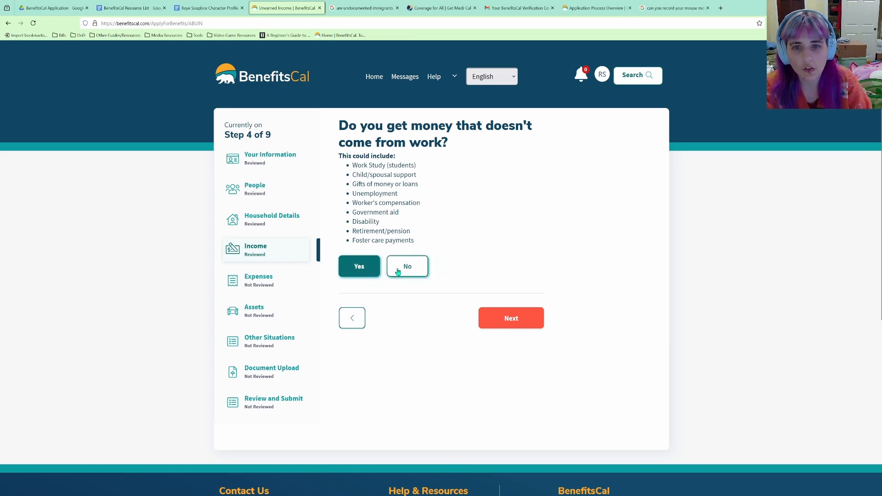
click(508, 322)
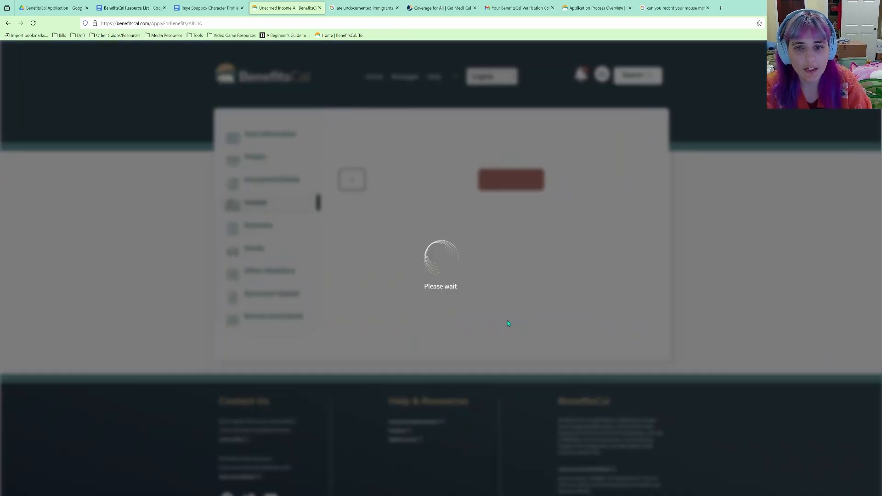
Select Supplemental Security Income (SSI) or State Supplementary Payment (SSP) as the government income source.
click(353, 239)
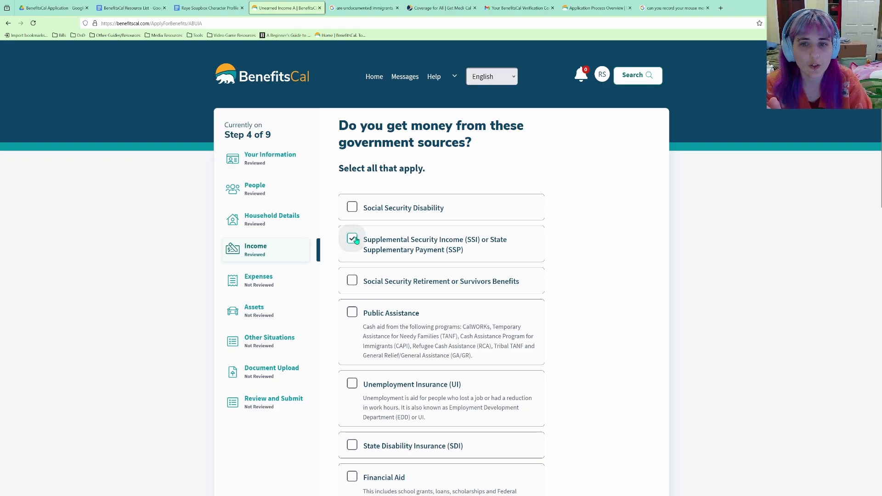
scroll(421, 241, down, 3)
scroll(427, 232, up, 1)
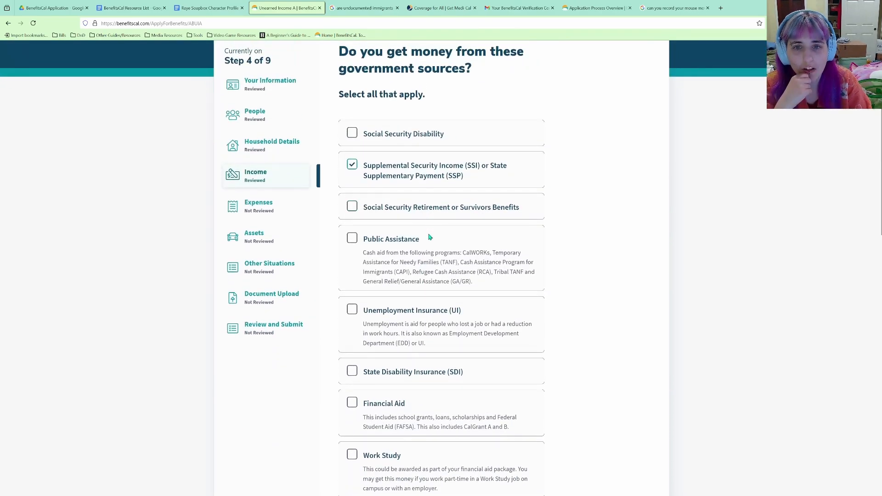
scroll(429, 237, up, 2)
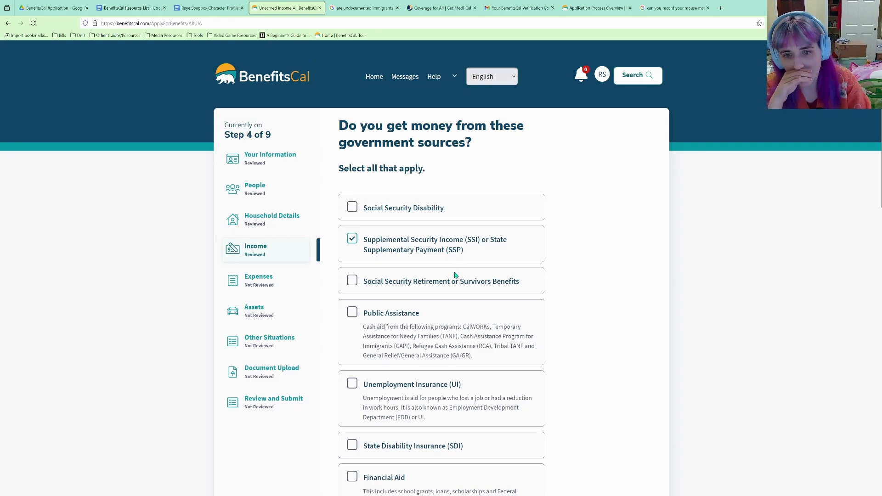
scroll(445, 288, down, 3)
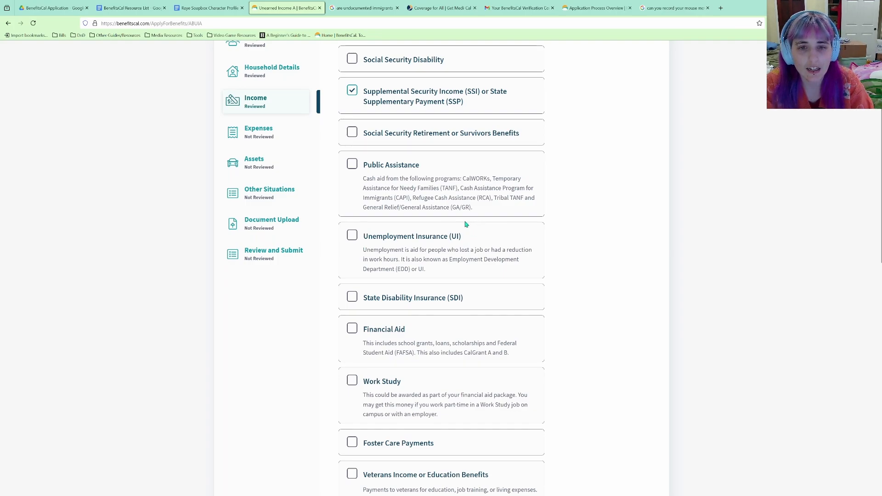
scroll(466, 235, down, 1)
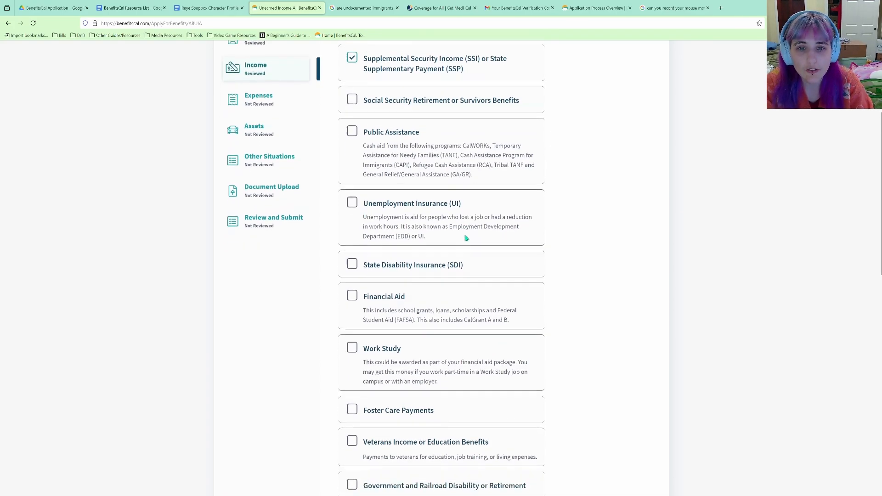
scroll(409, 225, down, 2)
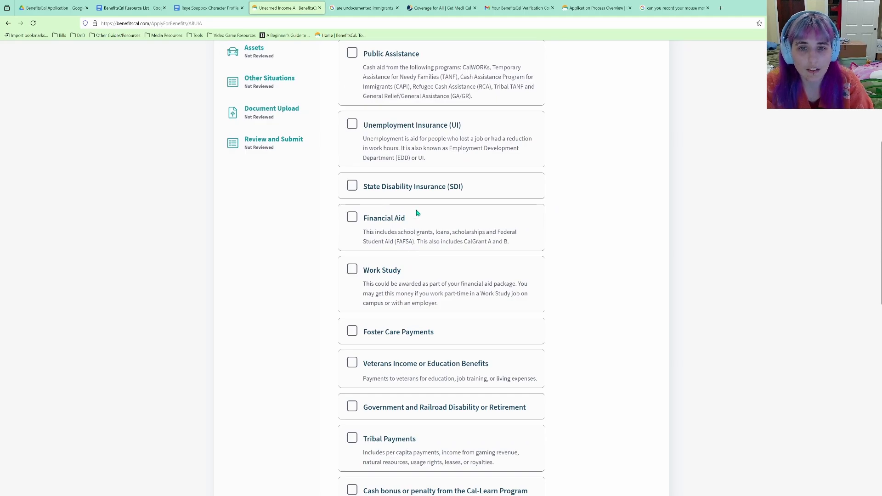
scroll(416, 212, down, 2)
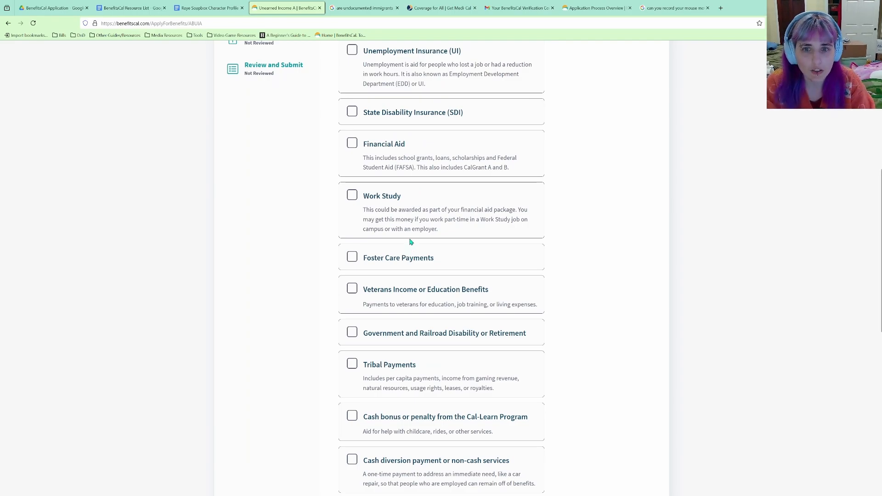
scroll(410, 242, up, 1)
scroll(411, 242, down, 2)
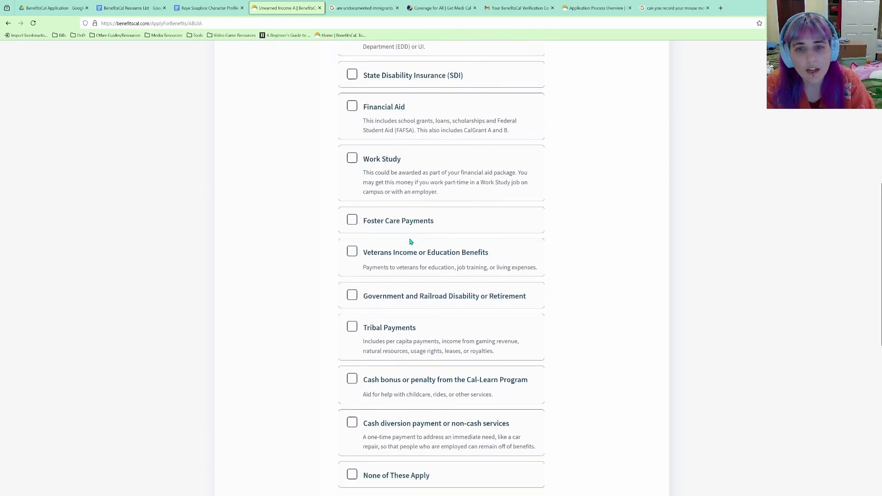
scroll(411, 241, down, 2)
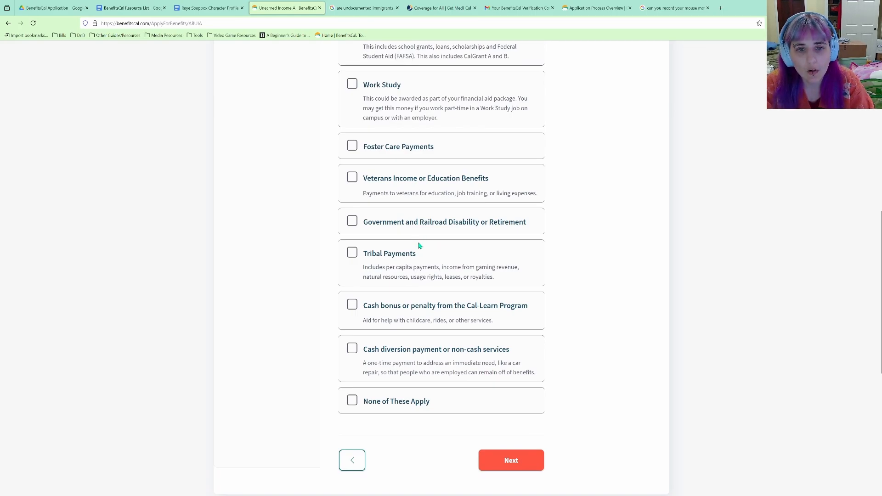
scroll(425, 269, down, 2)
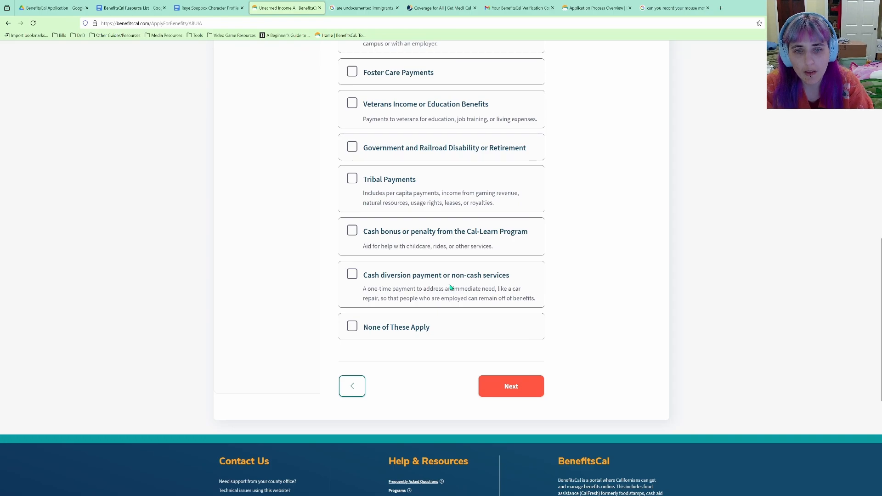
scroll(459, 288, down, 2)
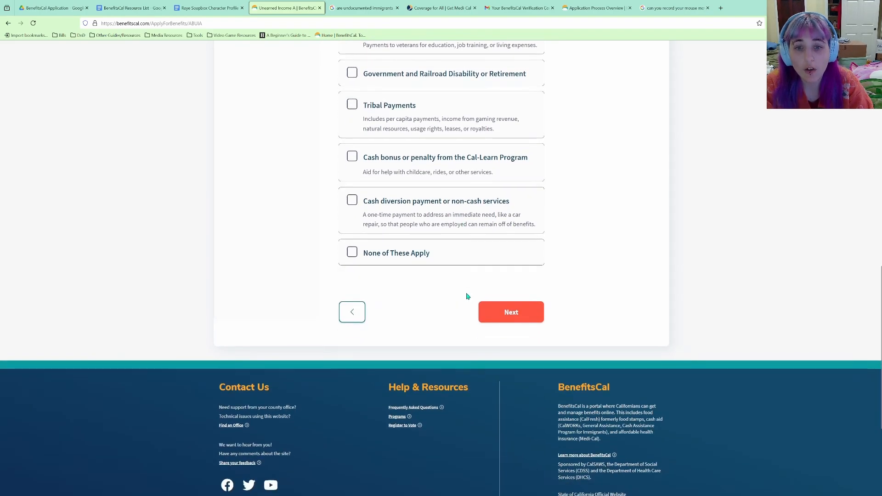
click(512, 309)
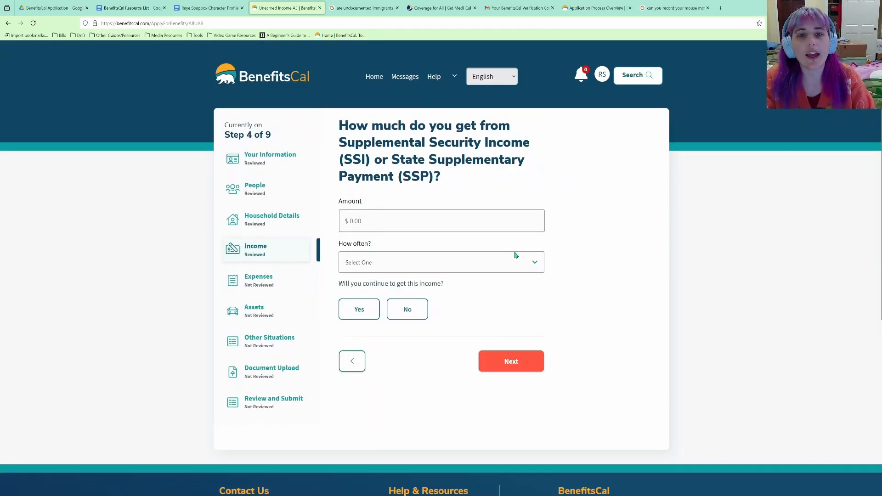
Save SSI/SSP income of 1,206.94 paid Monthly, answering Yes that it will continue.
click(511, 217)
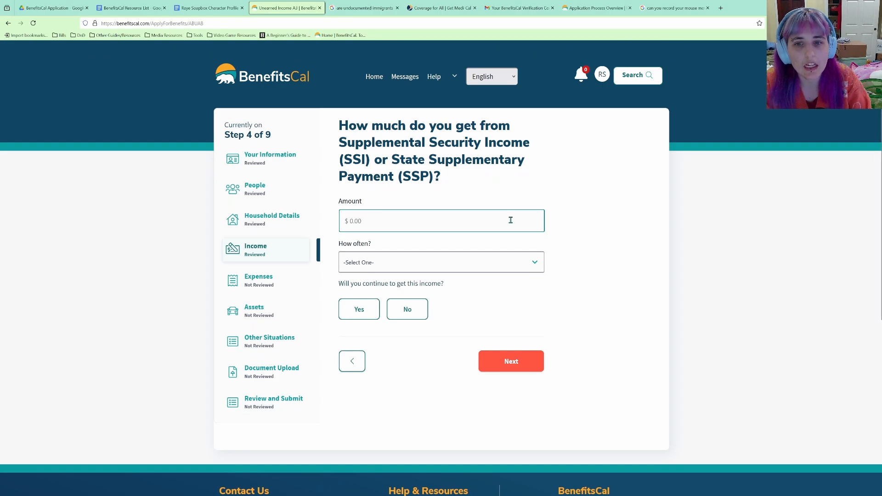
text(1,206.94)
key(Tab)
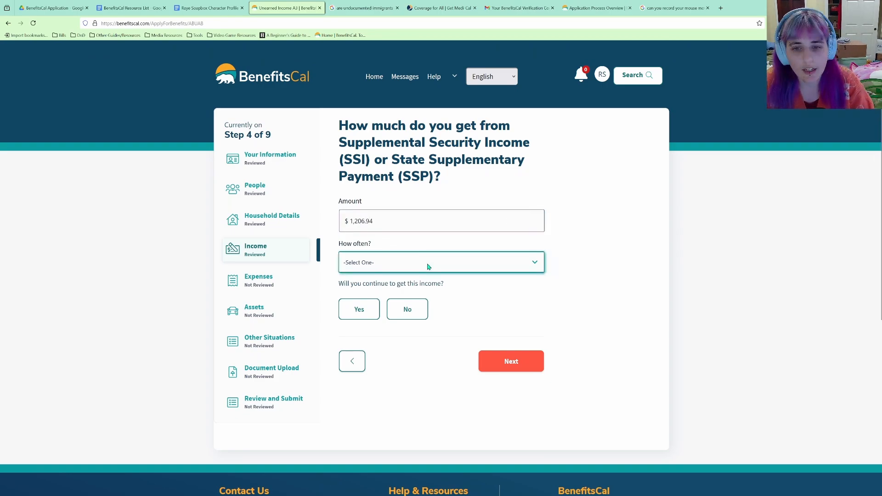
click(394, 330)
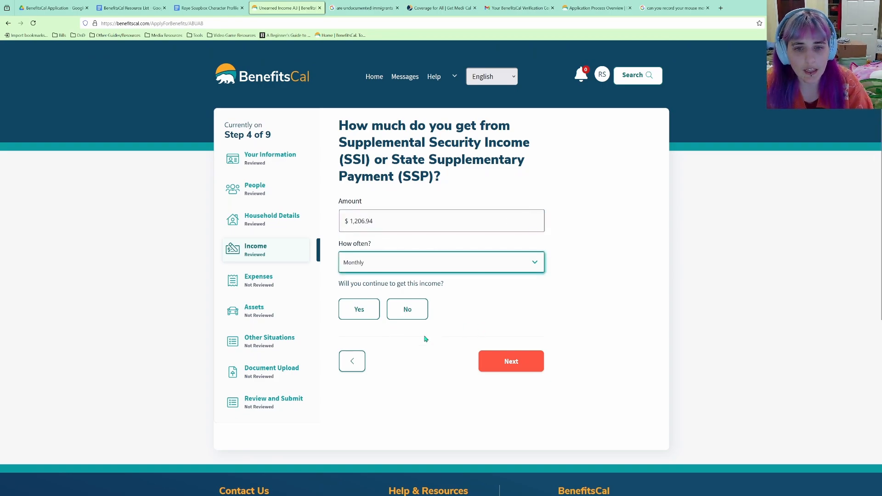
drag(380, 226, 329, 226)
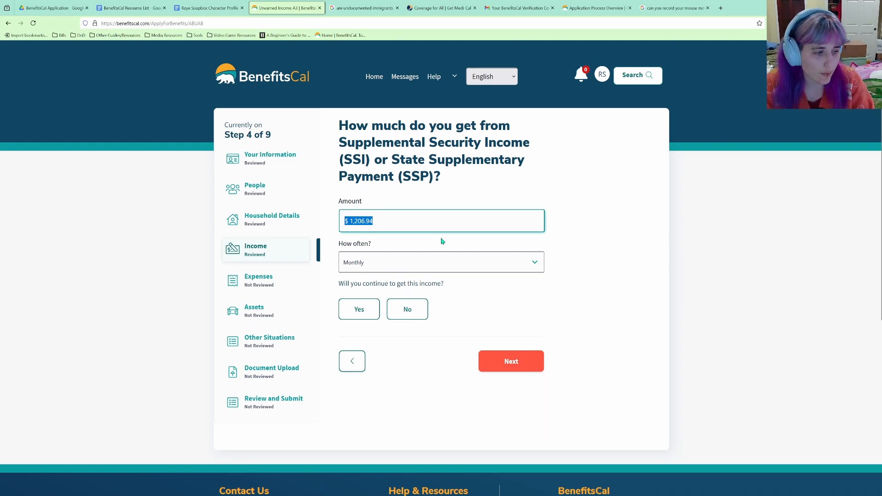
click(379, 227)
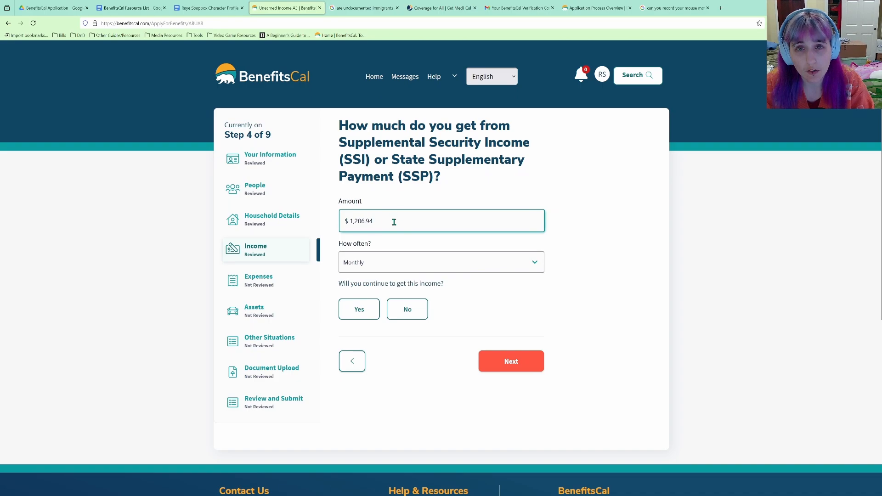
drag(395, 214, 337, 230)
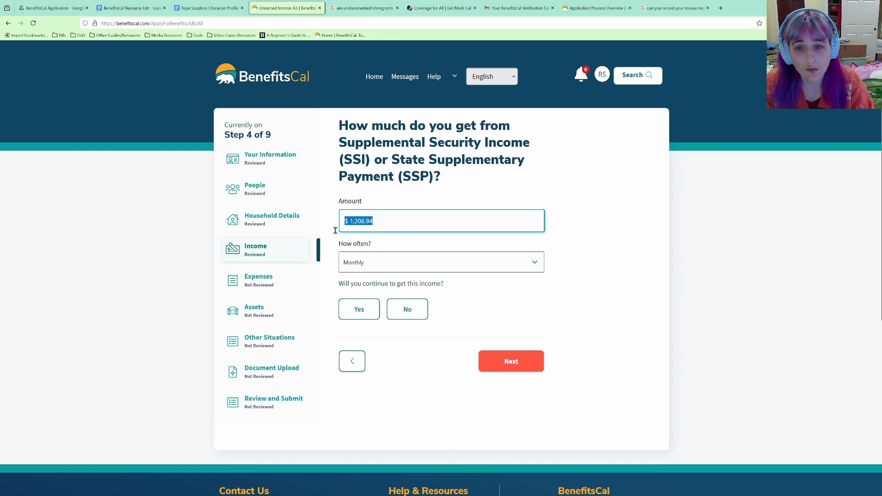
click(437, 226)
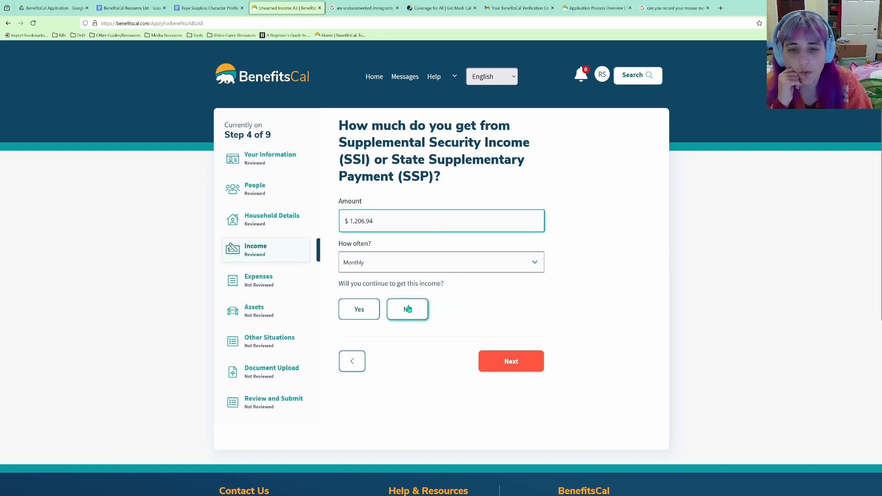
click(366, 314)
click(537, 363)
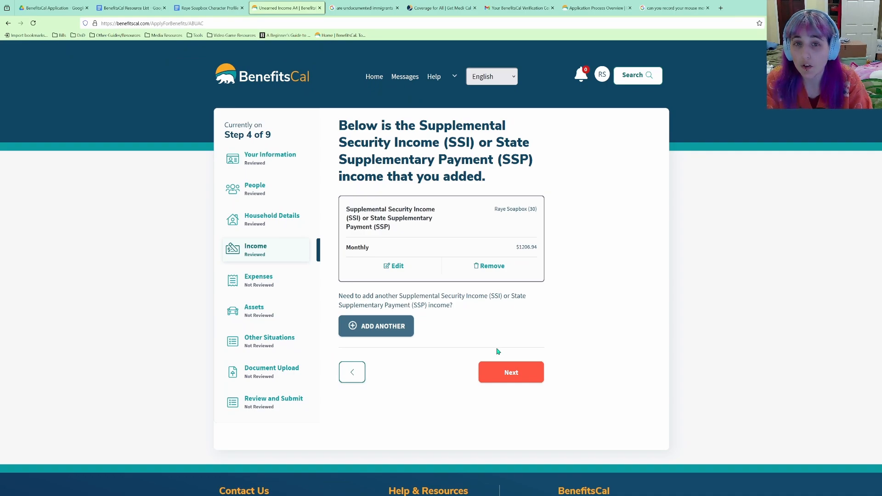
Add another income source by ticking Dividend and Interest Income in the unearned income list.
click(542, 377)
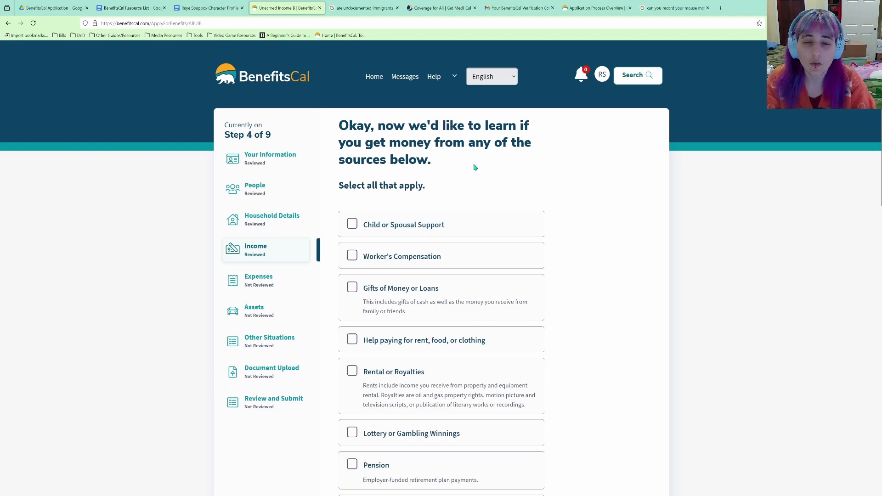
scroll(476, 169, down, 2)
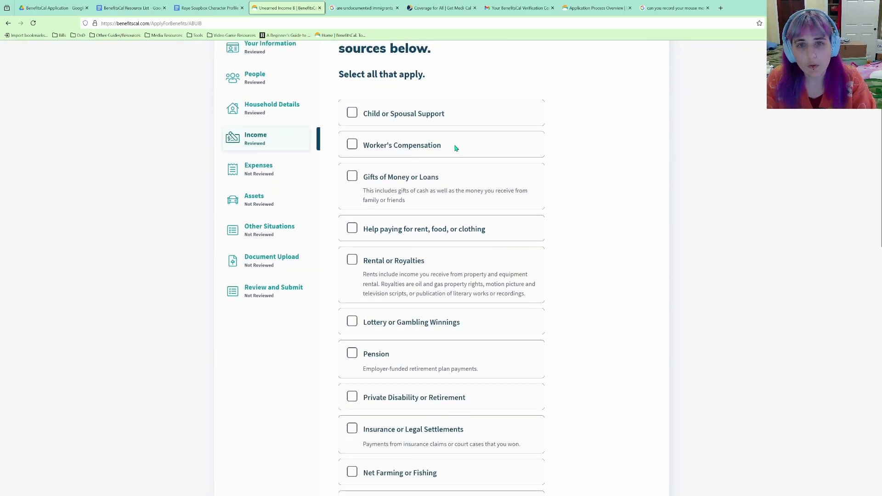
scroll(456, 176, down, 1)
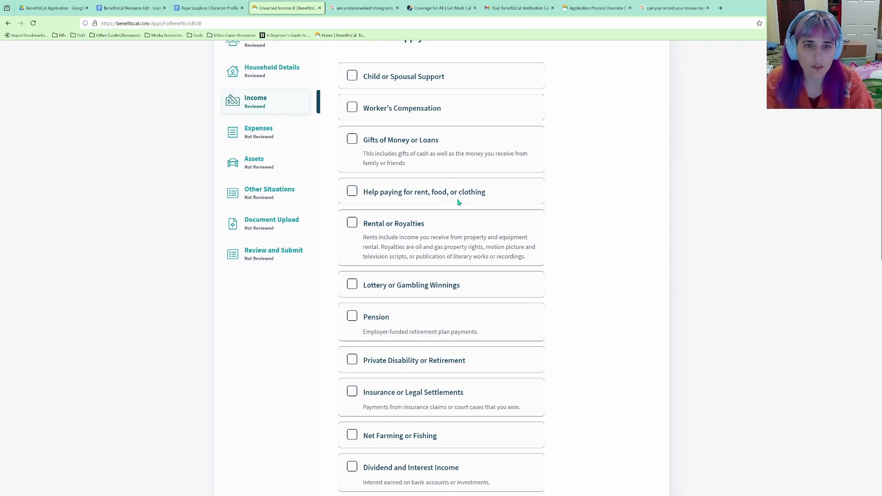
scroll(458, 202, down, 1)
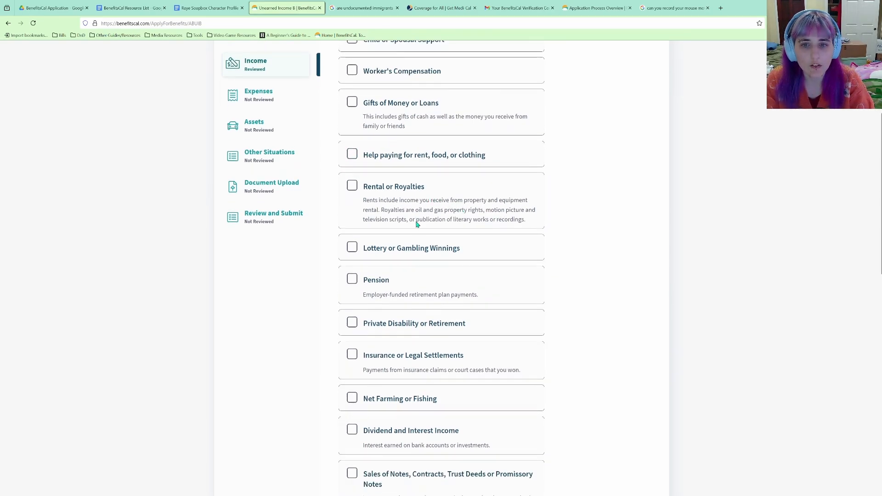
scroll(417, 224, down, 1)
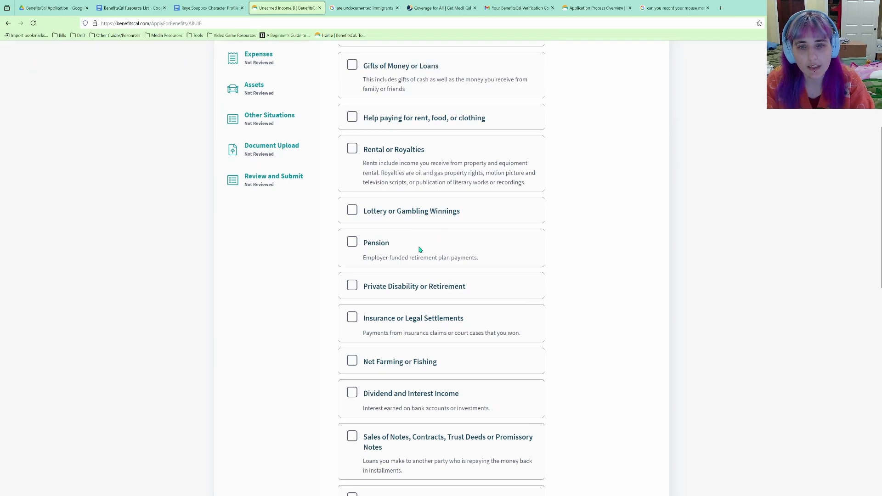
scroll(486, 316, down, 1)
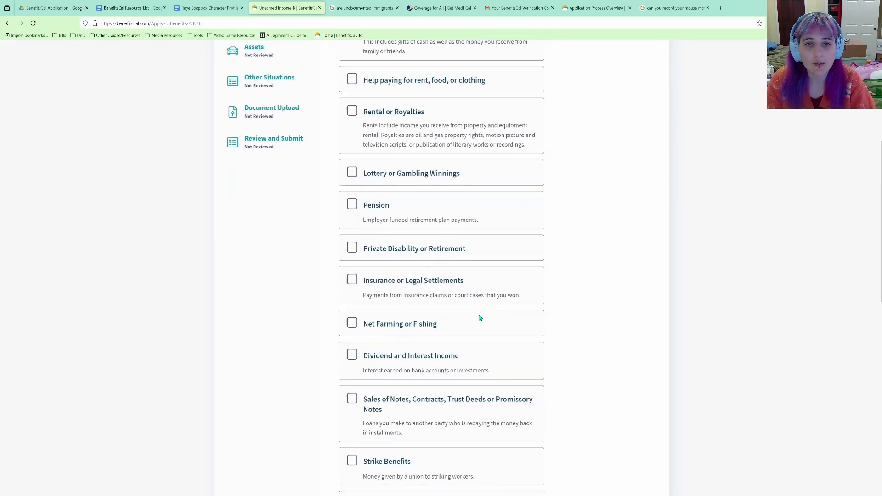
scroll(478, 316, down, 3)
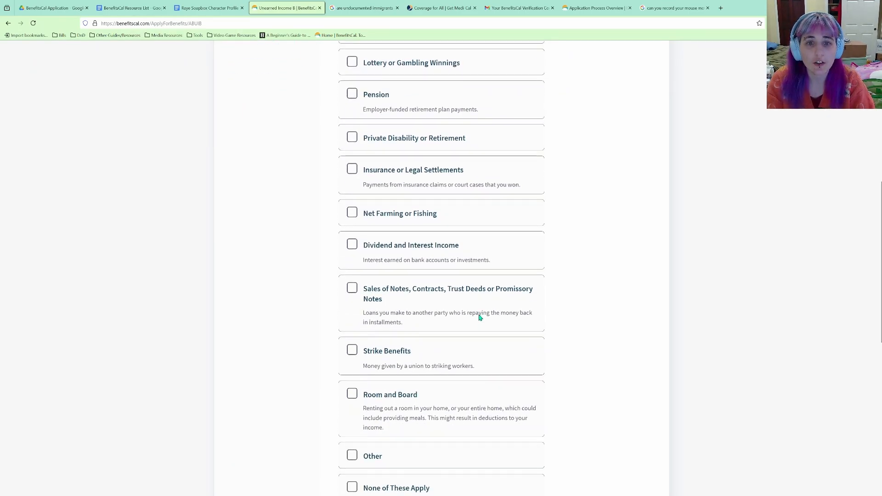
scroll(479, 317, down, 1)
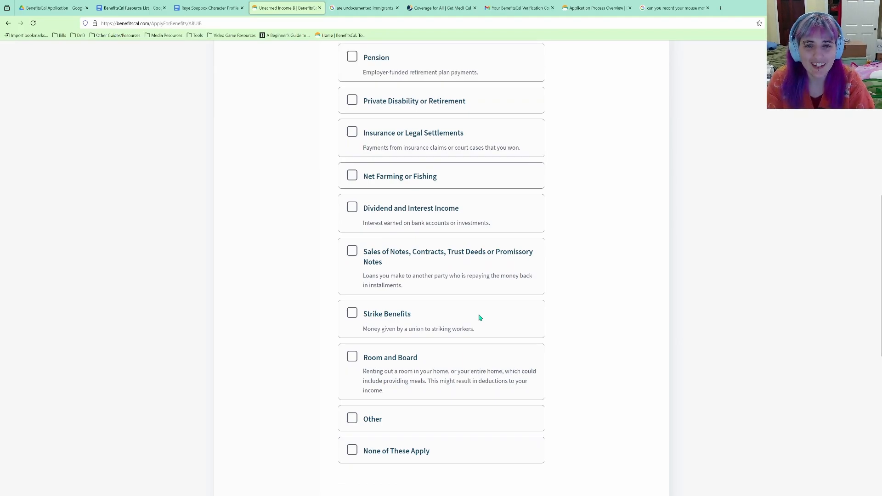
scroll(478, 316, down, 1)
scroll(476, 301, up, 4)
click(417, 323)
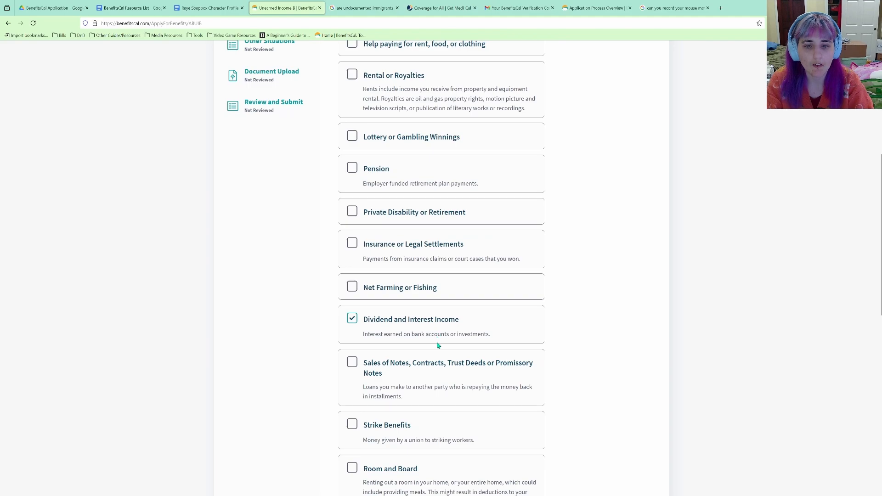
scroll(434, 336, down, 2)
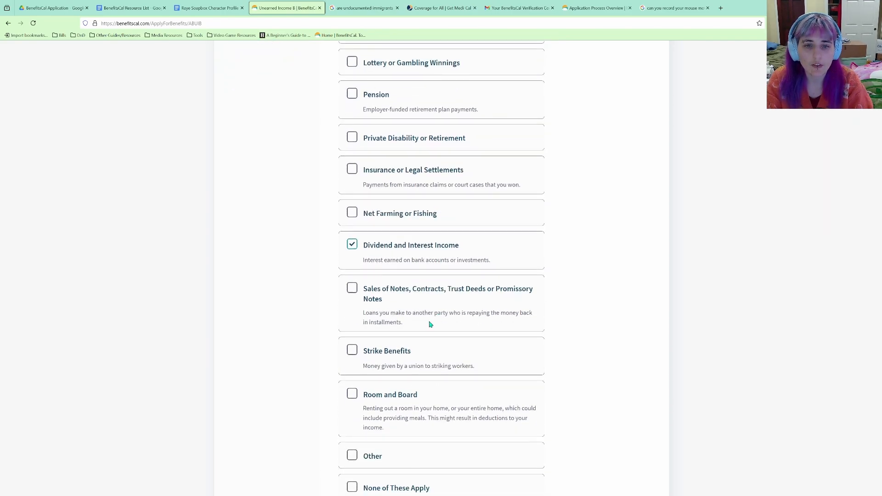
scroll(430, 325, down, 3)
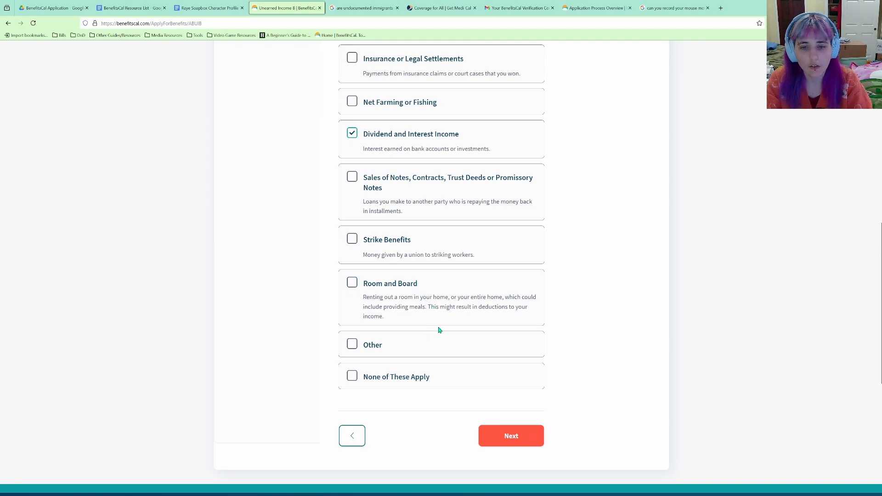
click(510, 436)
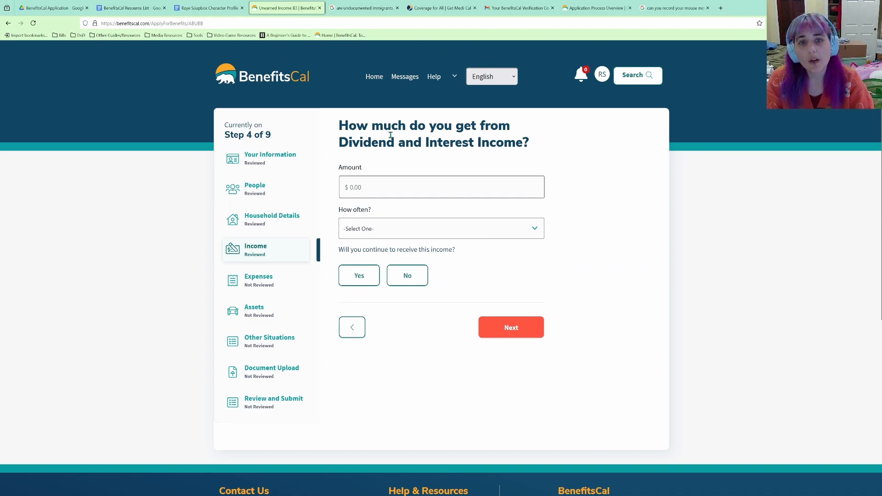
Save Dividend and Interest Income of 1 paid Monthly, answering Yes that it will continue.
click(396, 188)
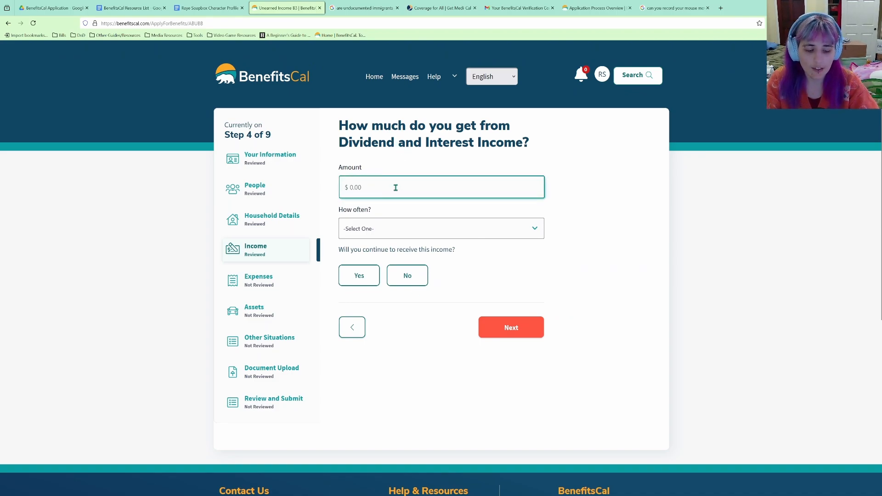
text(1)
key(Tab)
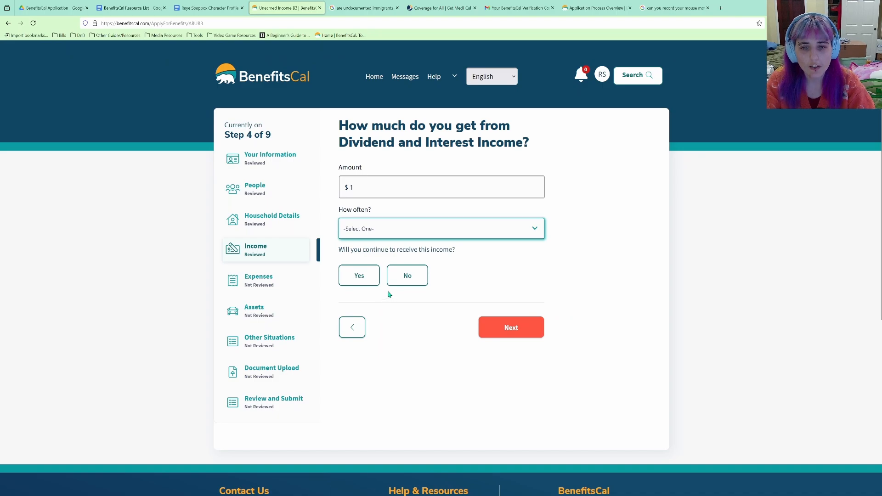
key(m)
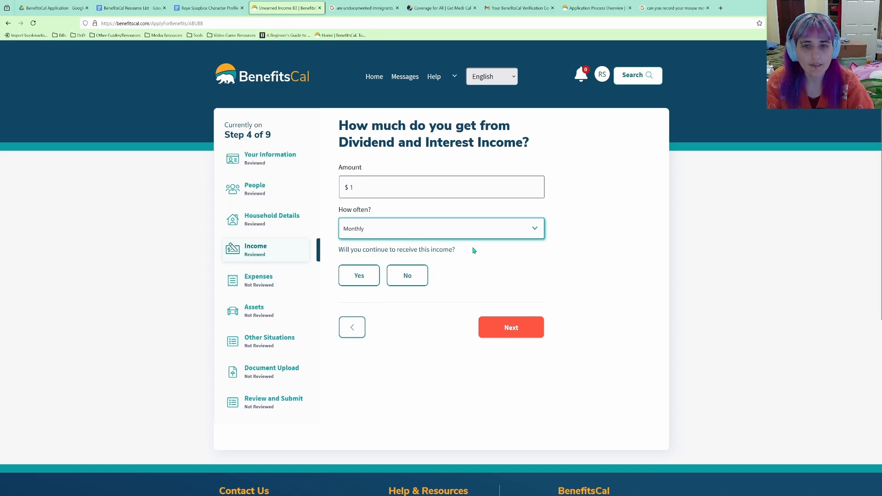
click(371, 280)
click(501, 327)
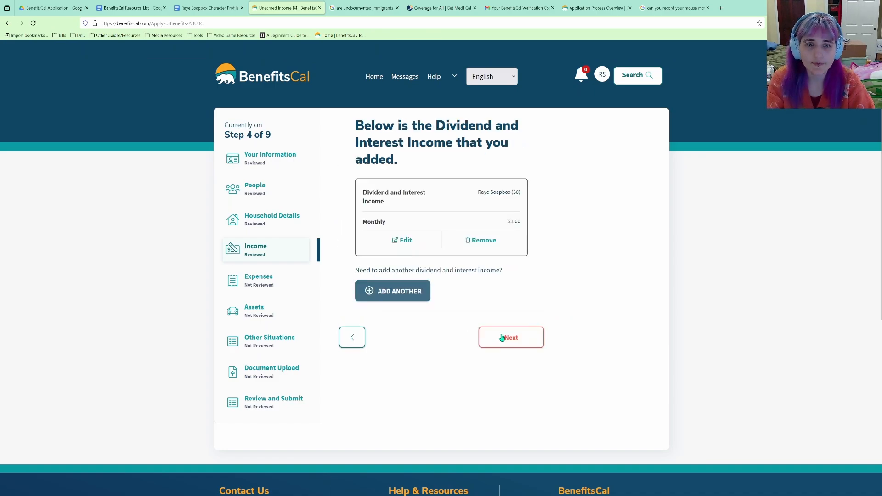
click(509, 336)
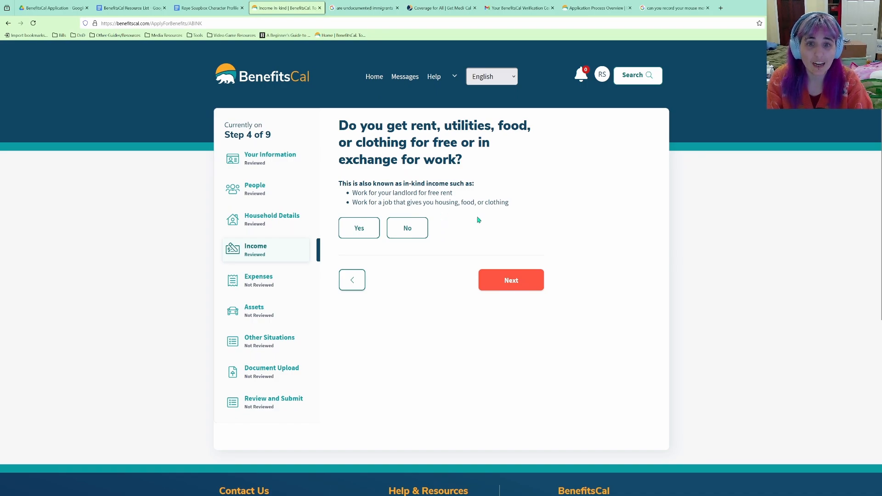
Answer No to in-kind income, month-to-month changes, being on strike and employment changes.
click(409, 228)
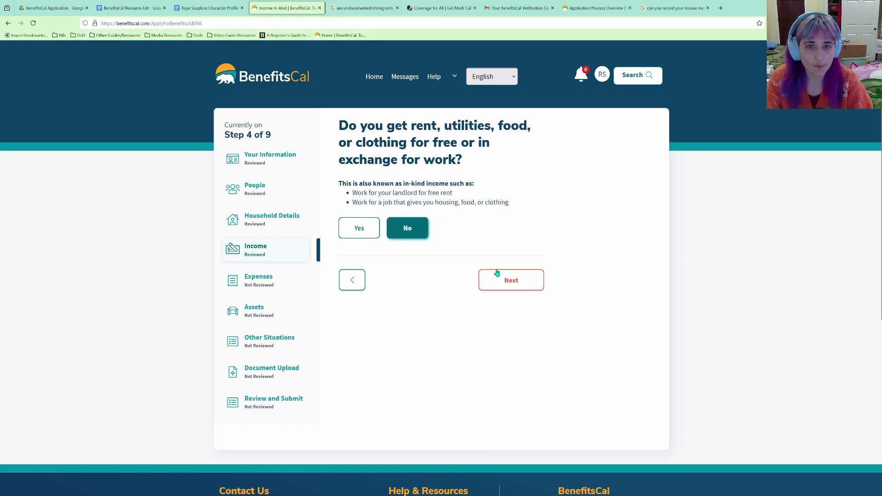
click(509, 278)
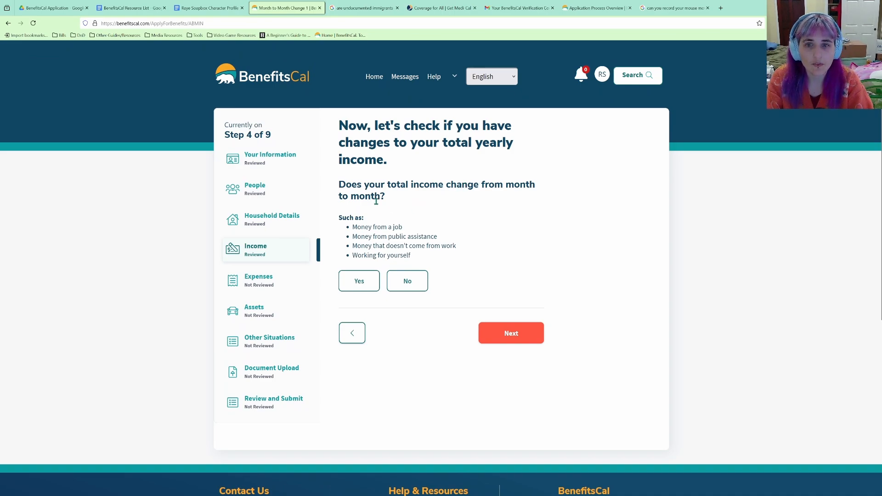
click(424, 286)
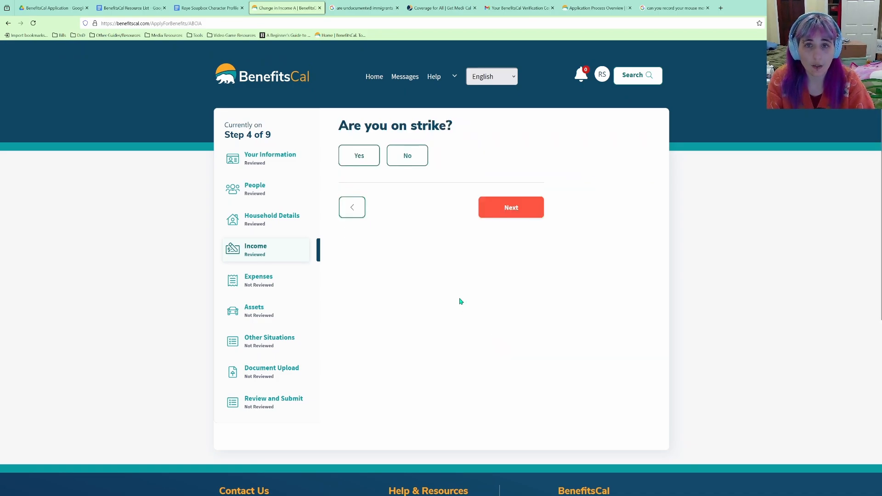
click(403, 156)
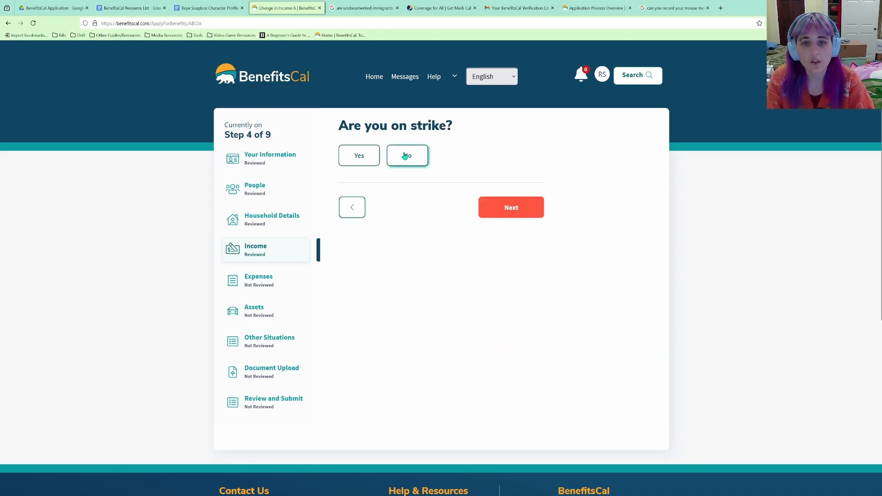
click(538, 208)
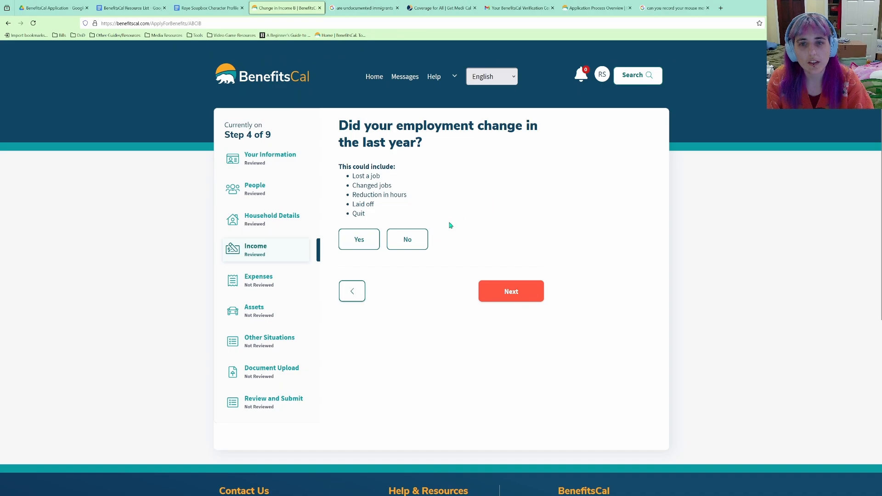
click(413, 241)
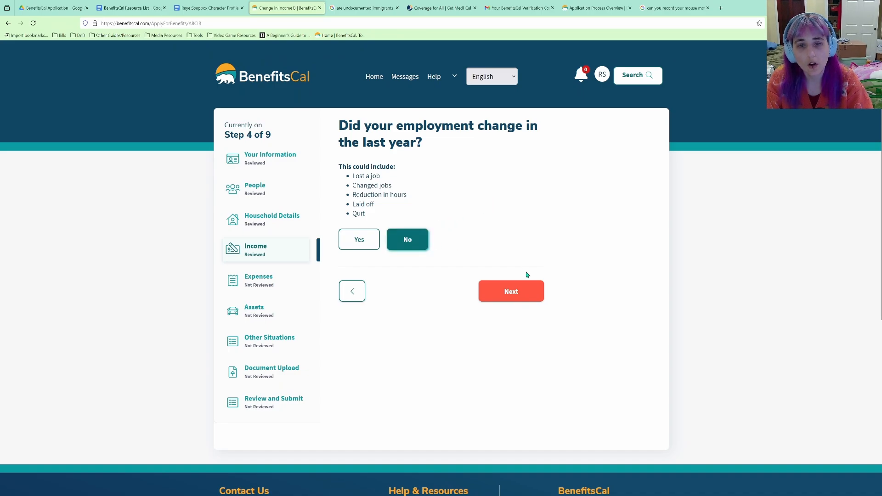
click(509, 291)
Expand the Jobs, Government Support and Other Income cards, then finish the Income section.
click(531, 179)
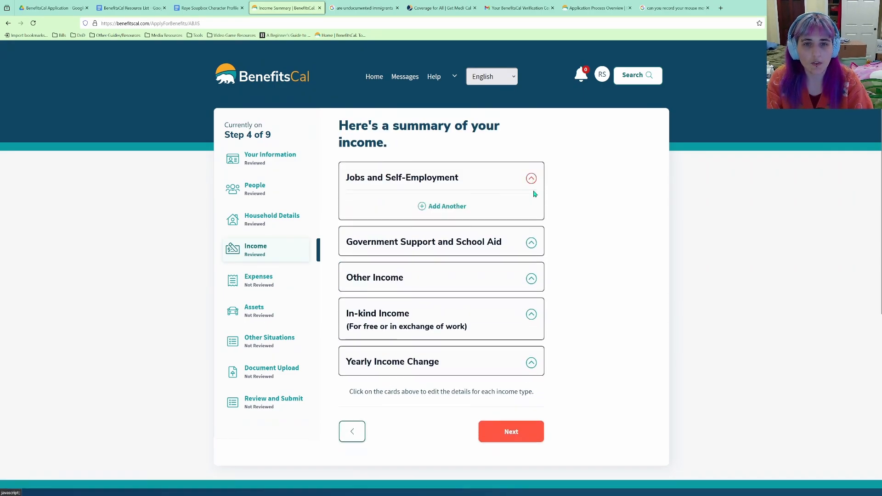
click(531, 242)
scroll(536, 242, down, 2)
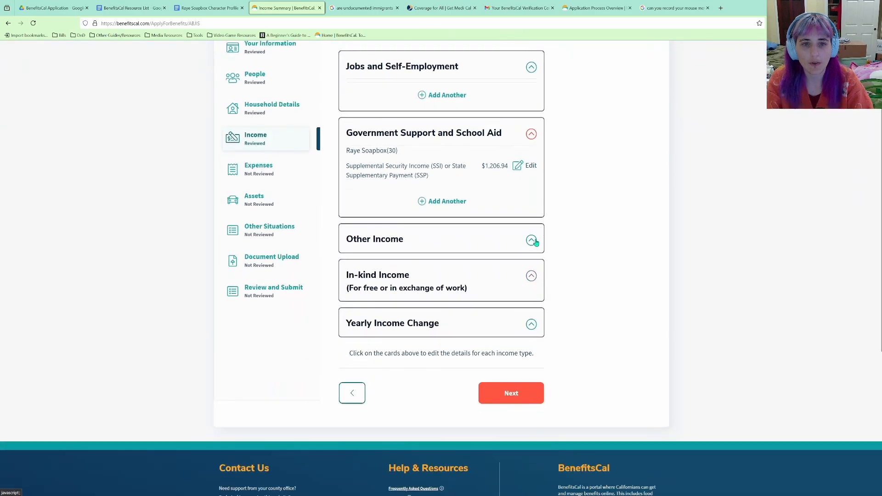
click(523, 389)
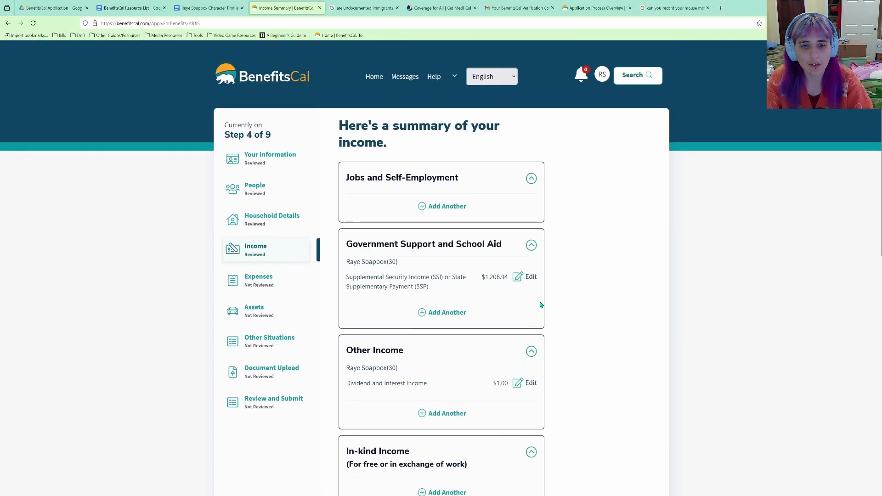
scroll(541, 304, down, 5)
click(509, 407)
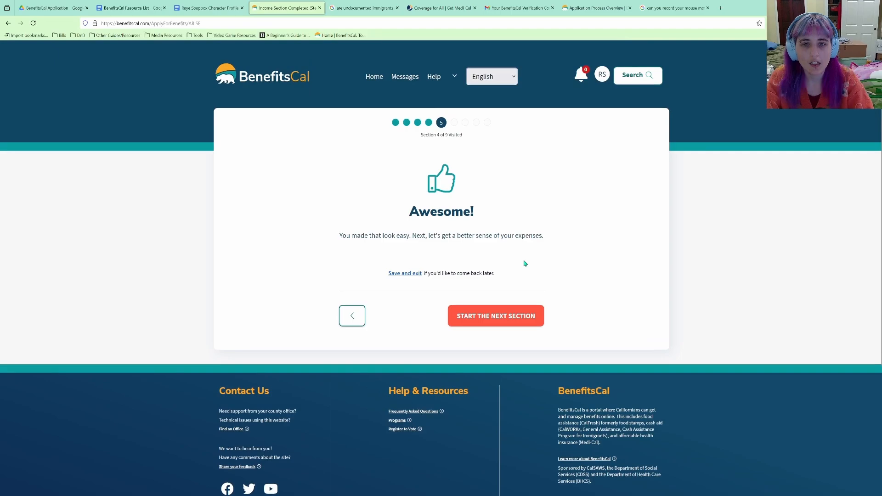
click(507, 319)
scroll(516, 295, down, 2)
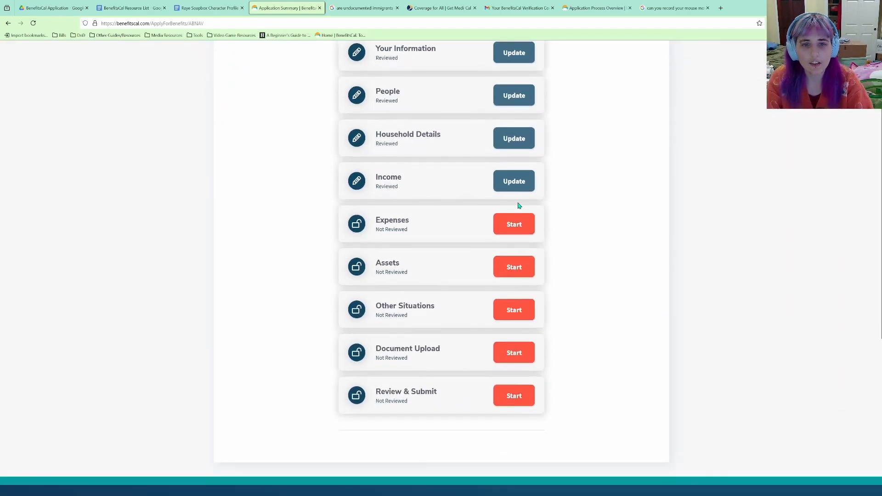
Begin Expenses and select rent, telephone/mobile phone, and water, sewage and garbage, leaving gas/electric unchecked.
click(512, 225)
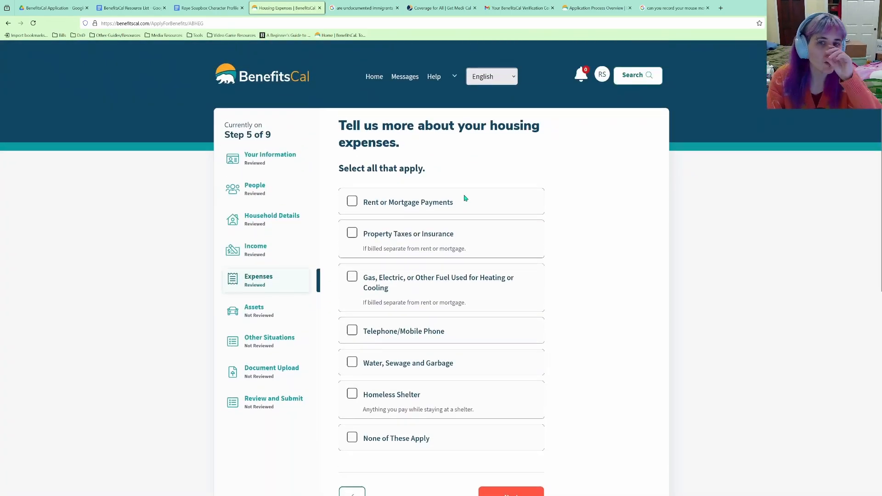
click(397, 208)
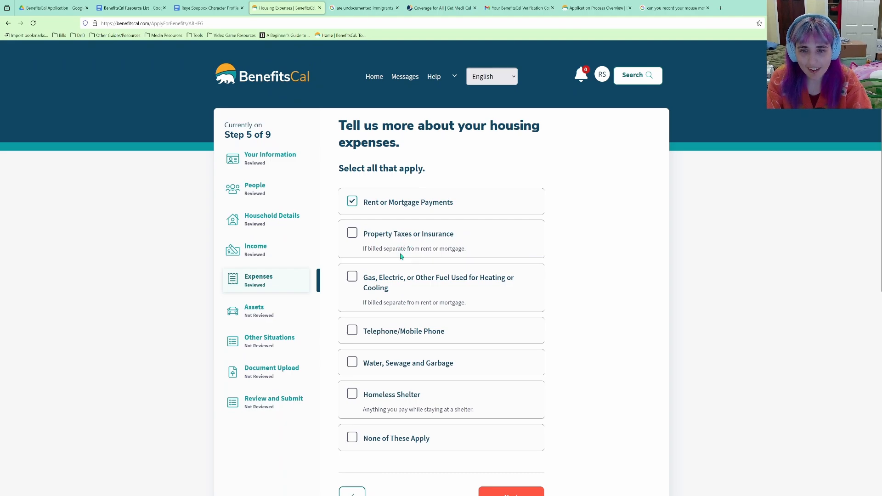
click(412, 281)
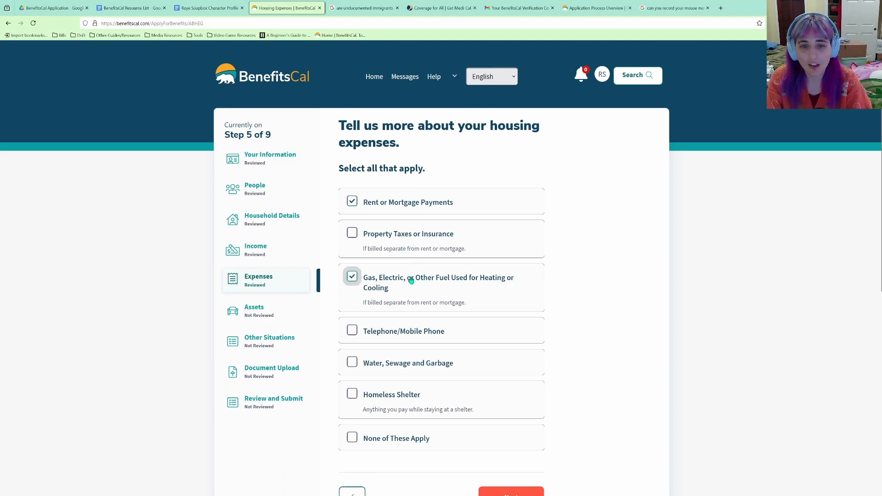
click(438, 335)
scroll(438, 335, down, 3)
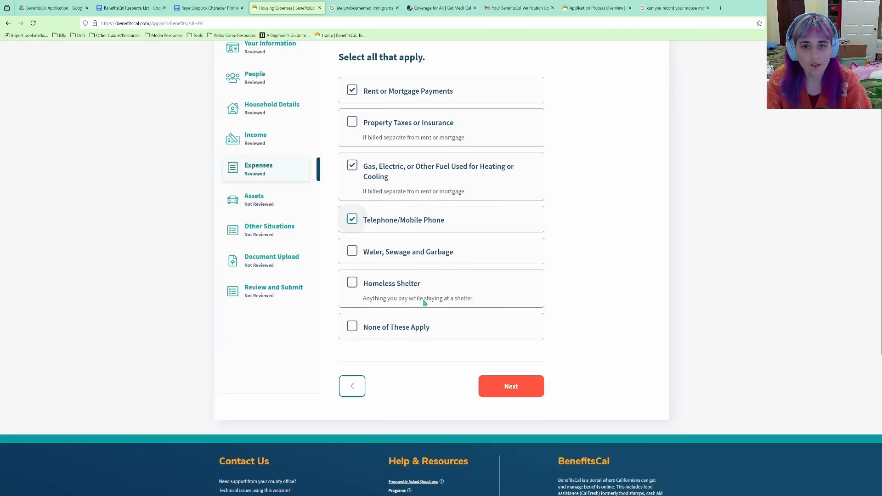
click(423, 259)
scroll(423, 259, up, 3)
scroll(422, 285, down, 2)
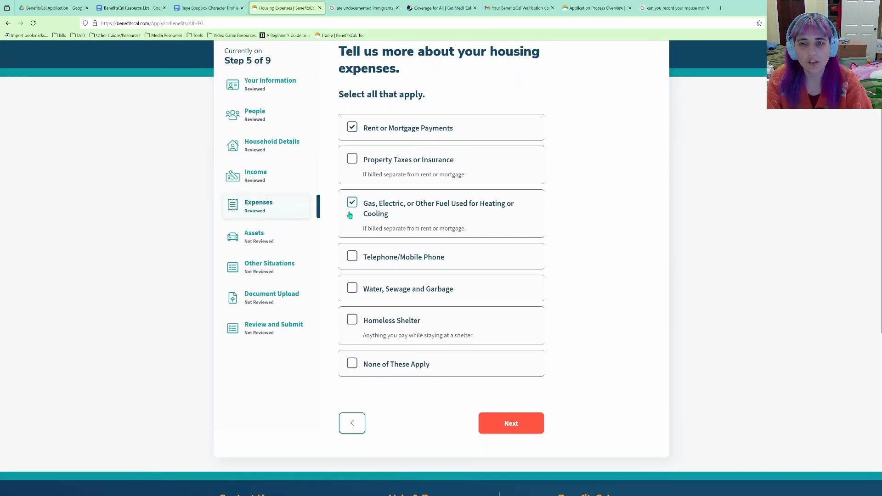
click(352, 205)
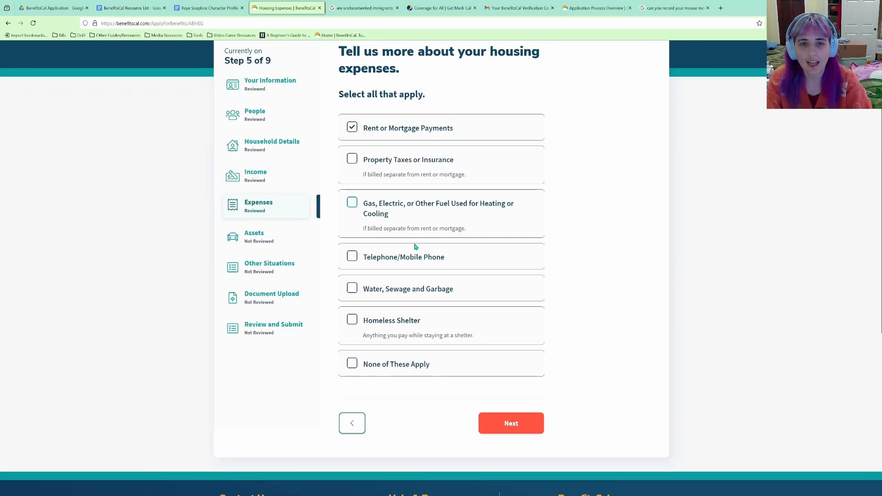
click(358, 289)
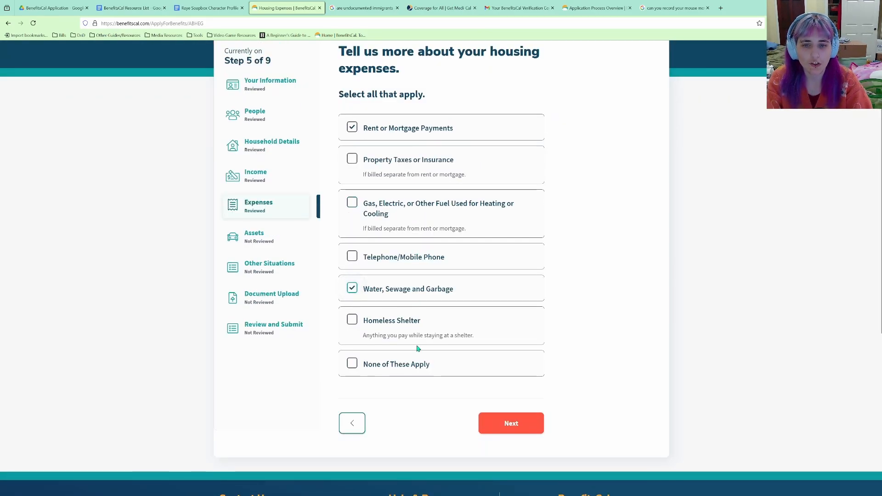
click(381, 259)
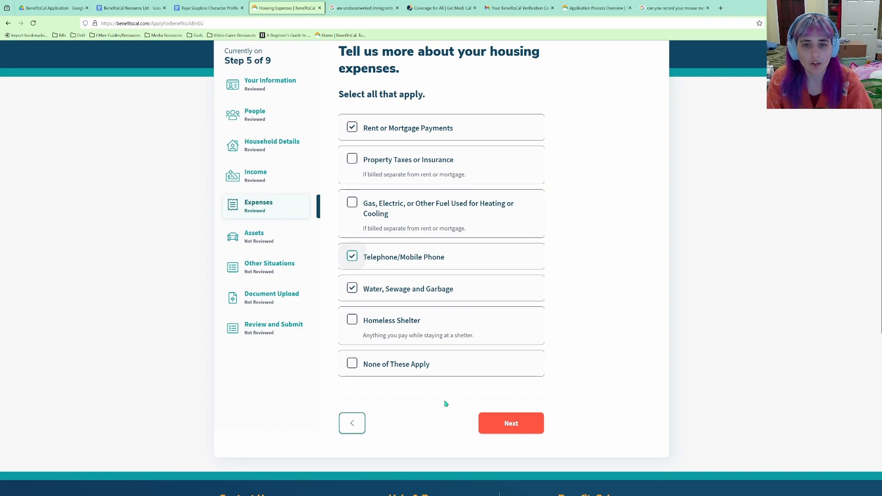
click(513, 423)
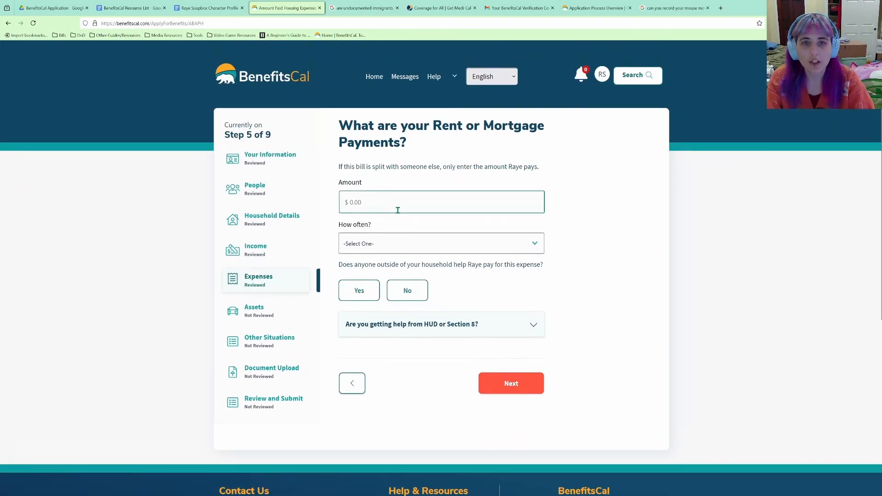
Record rent of $300 paid monthly with no HUD or Section 8 help.
click(398, 210)
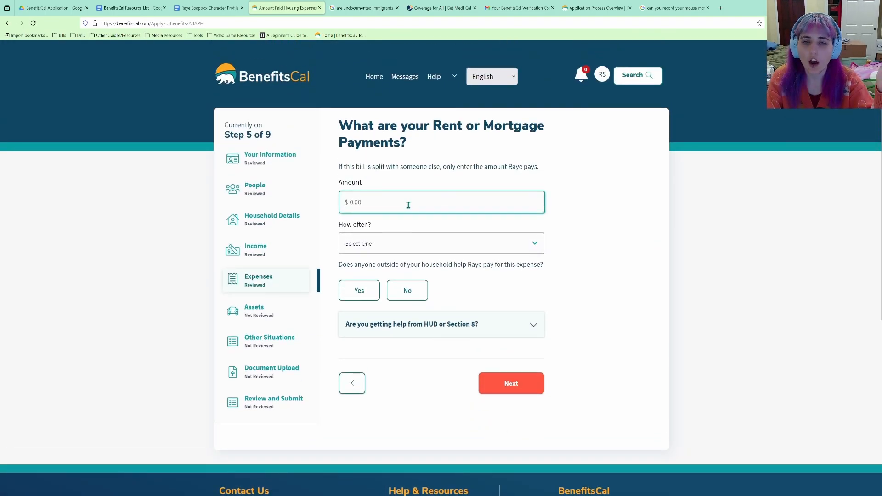
text(300)
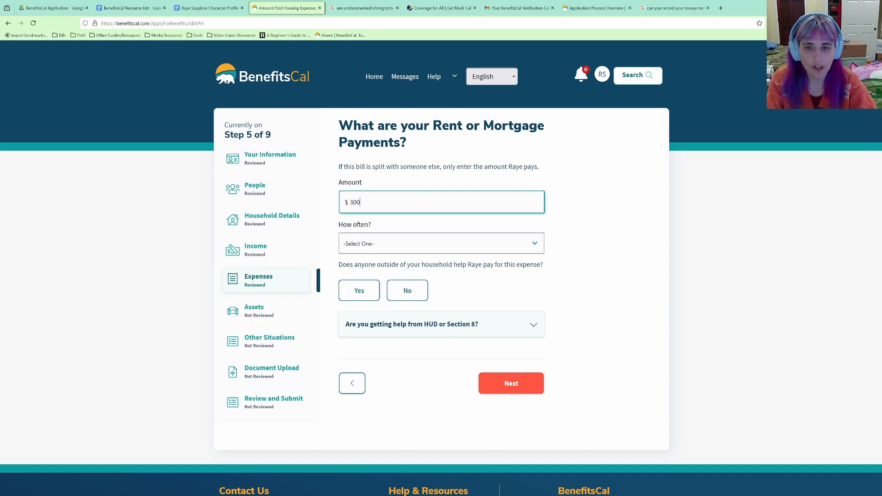
key(Tab)
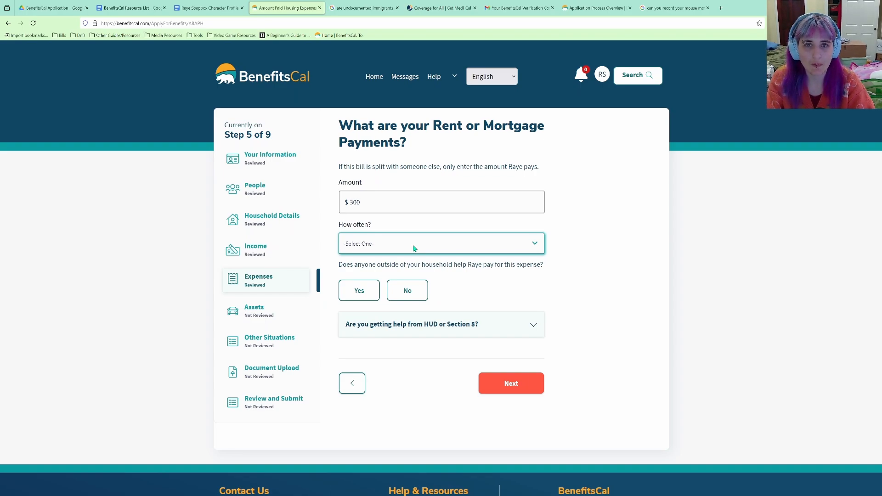
click(404, 305)
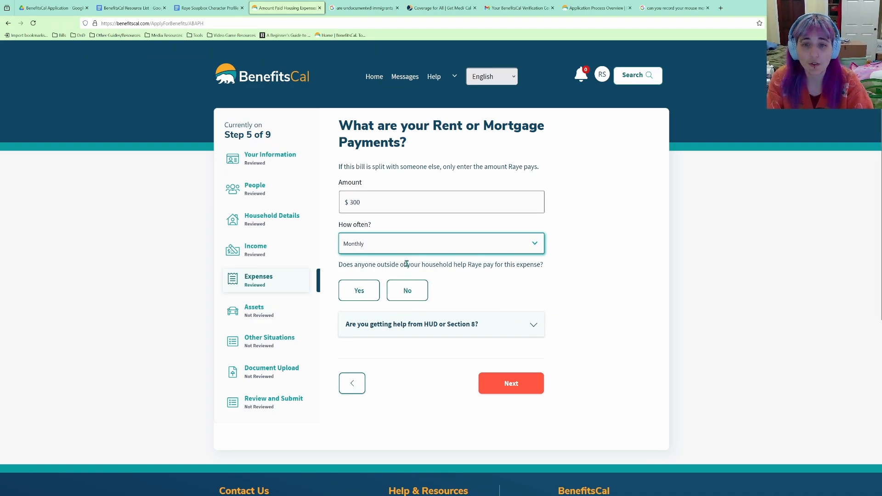
click(407, 298)
click(480, 331)
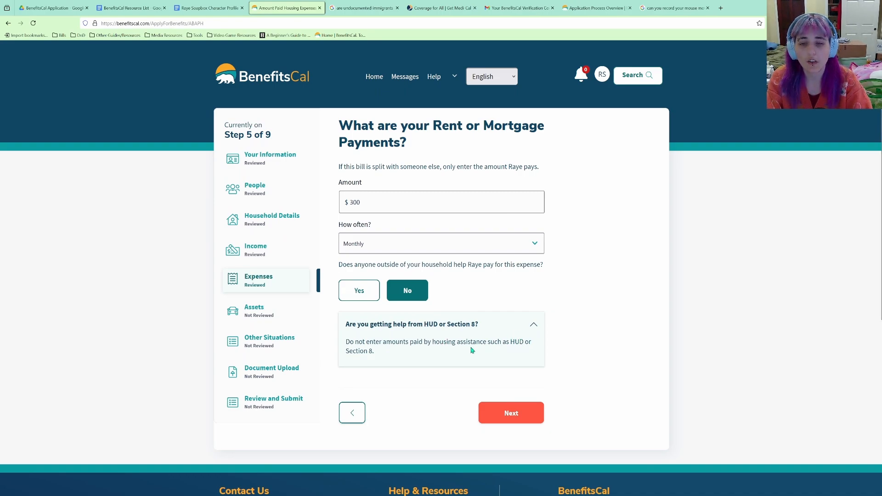
click(516, 408)
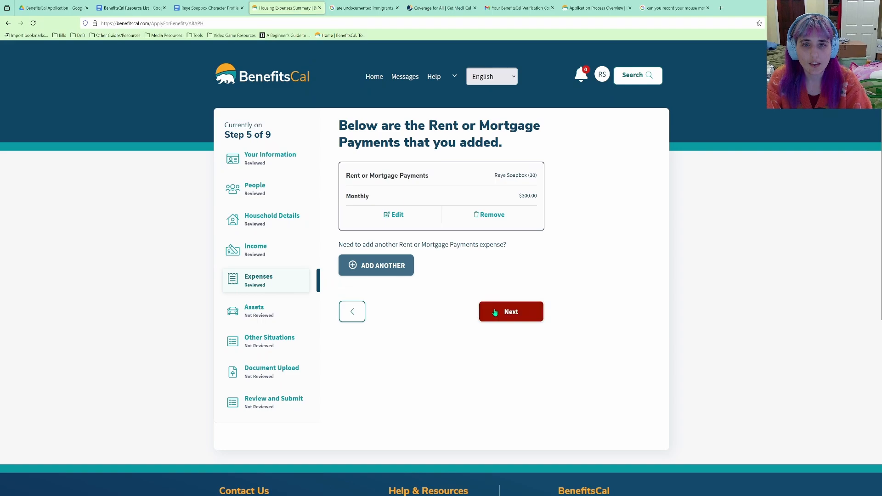
click(495, 311)
Record a $20 monthly phone bill with no outside help.
click(420, 204)
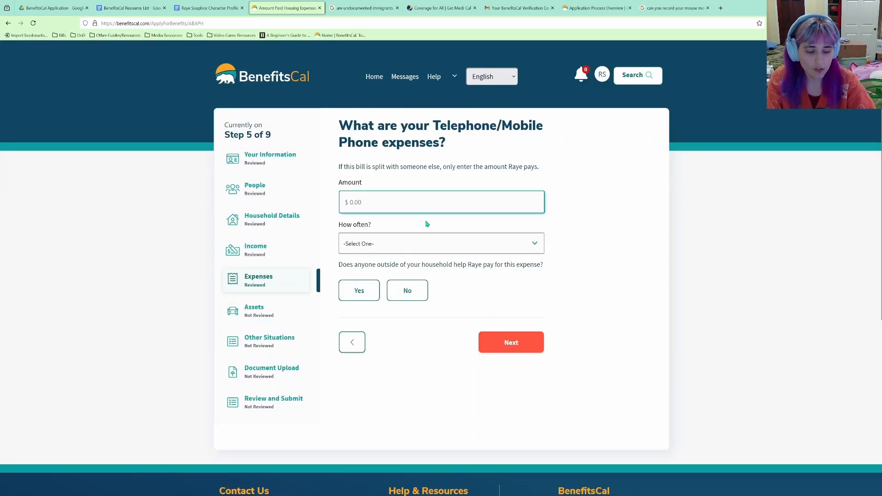
text(20)
key(Tab)
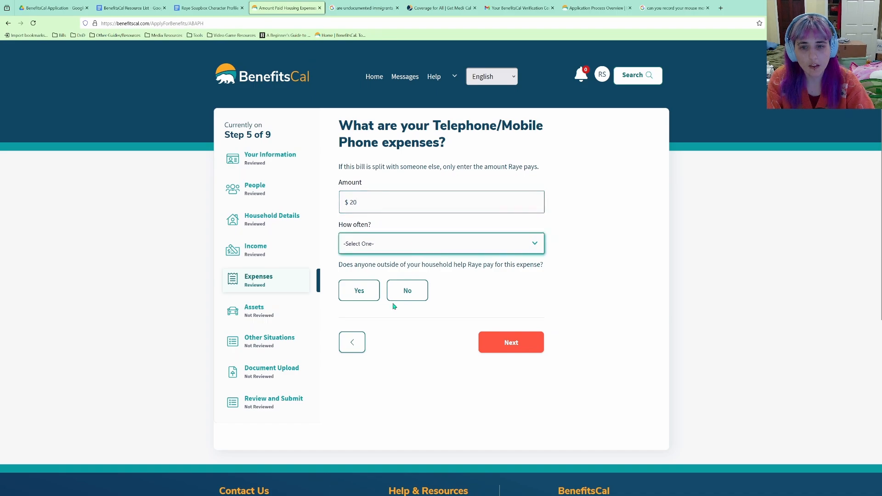
key(m)
click(399, 297)
click(521, 344)
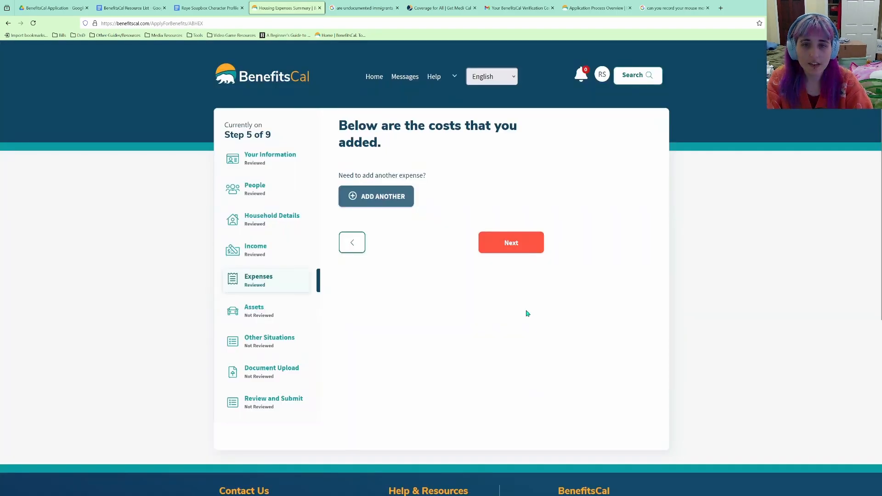
click(522, 315)
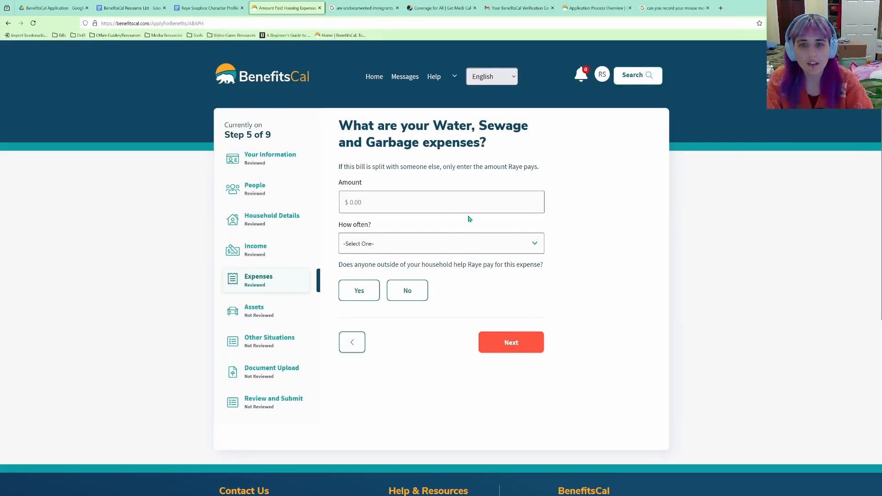
Enter $20 paid quarterly for water, sewage and garbage, with no outside help, and pass the summary.
click(413, 201)
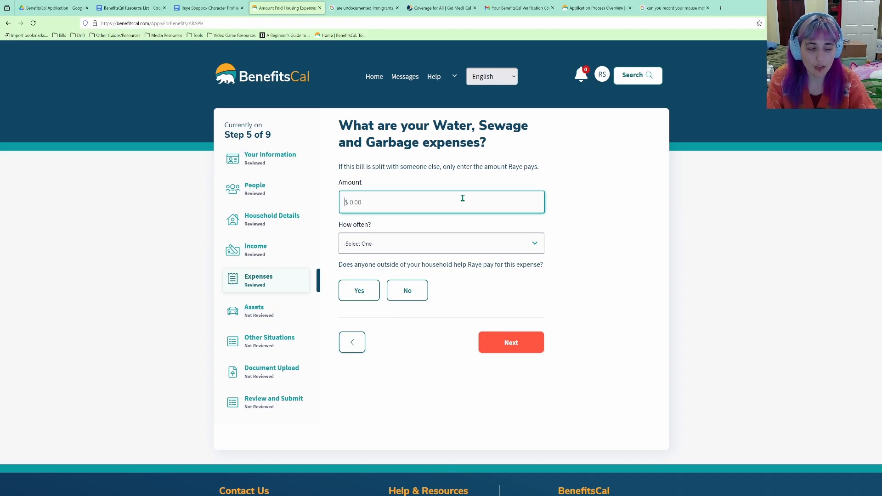
text(20)
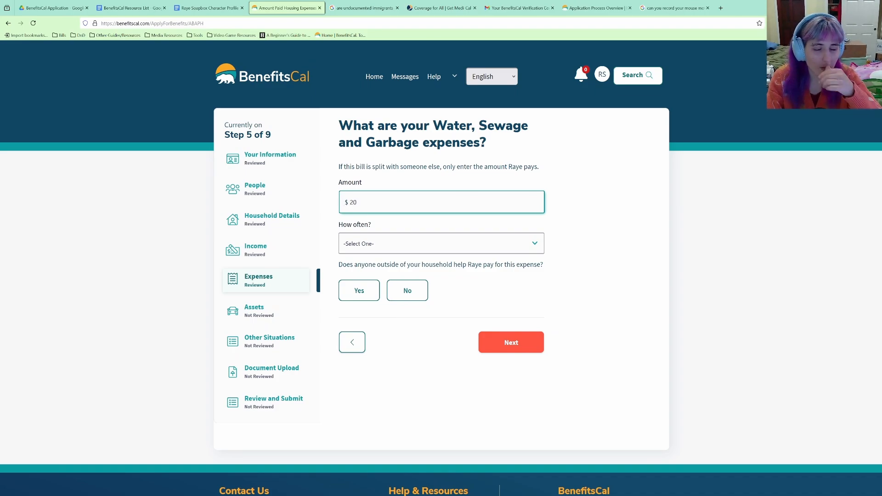
key(Tab)
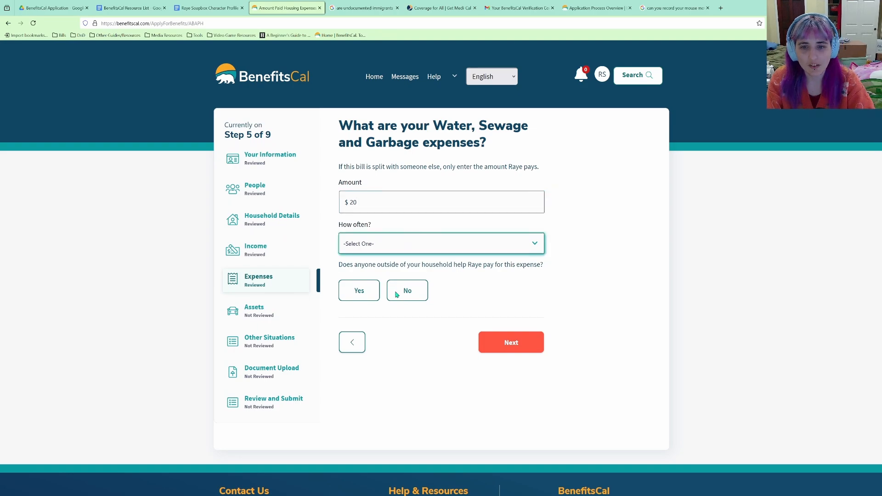
key(q)
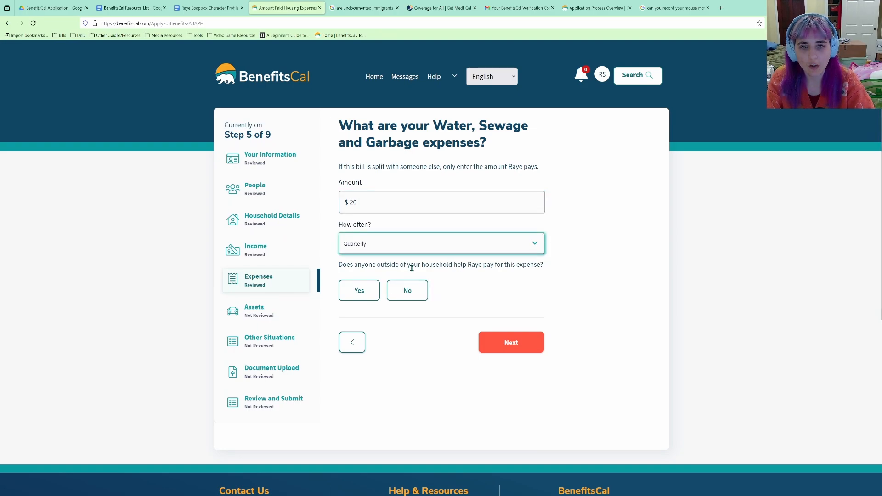
click(399, 296)
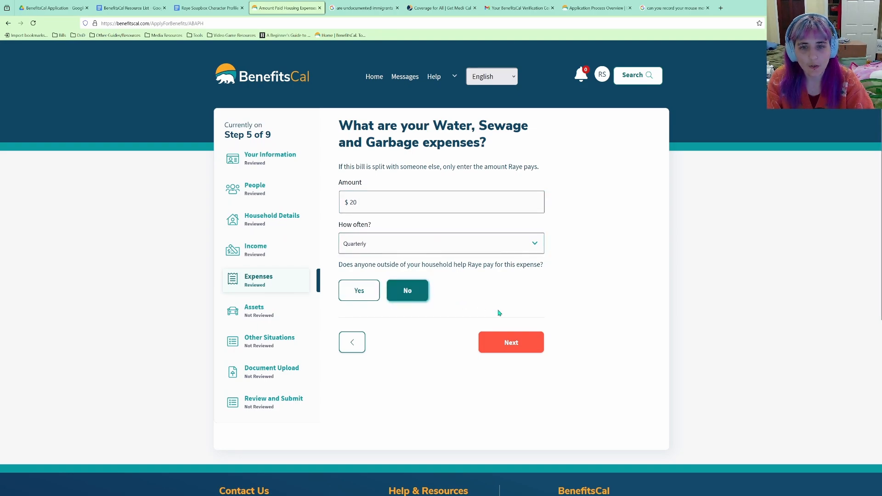
click(523, 344)
click(503, 327)
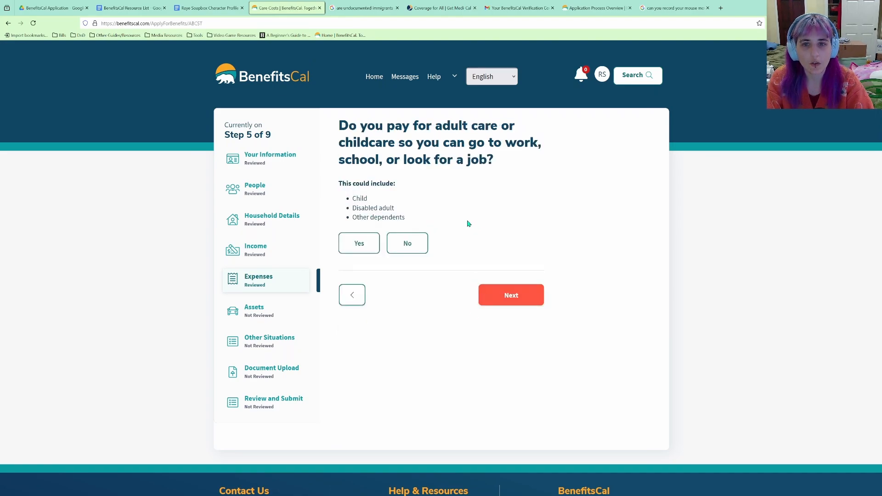
Answer No to paying for adult care or childcare and proceed through the medical costs intro.
click(422, 246)
click(511, 295)
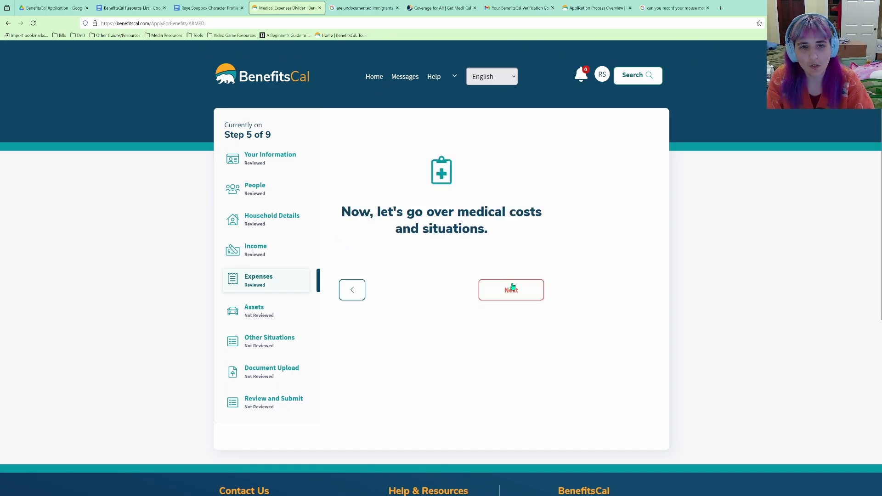
click(512, 288)
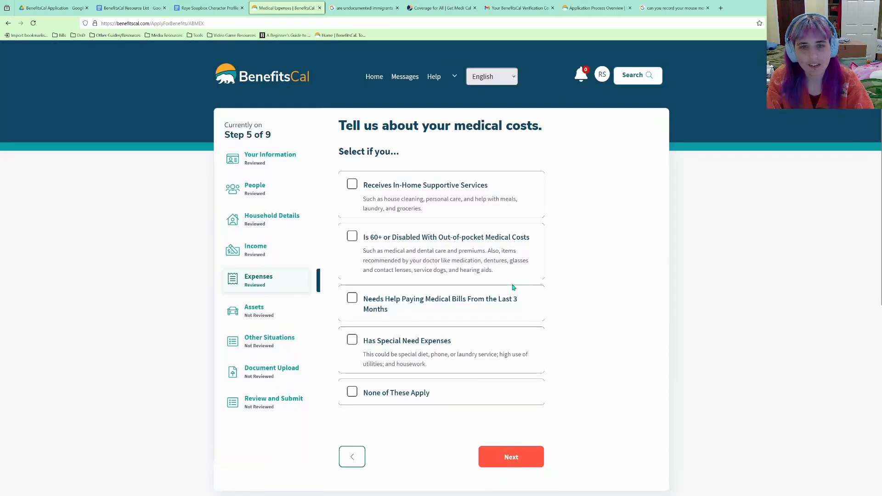
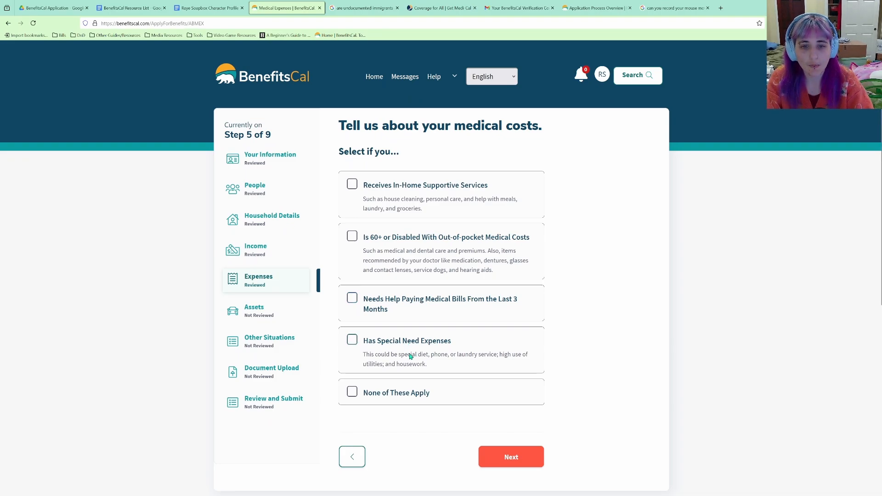
Mark that no medical costs apply and that health coverage ended in the last 90 days.
click(393, 393)
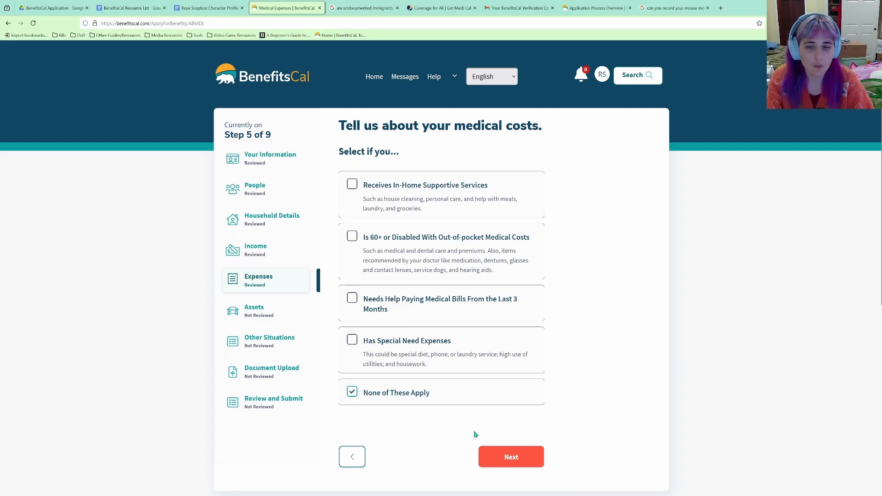
click(496, 455)
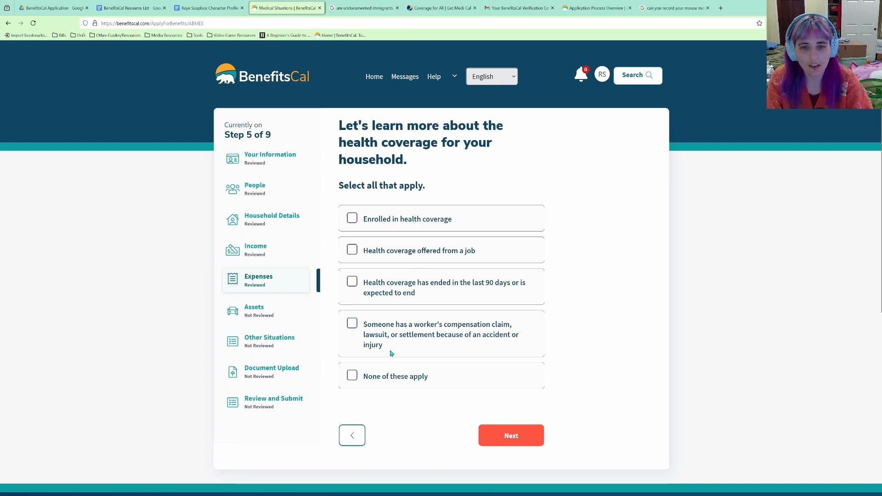
click(380, 287)
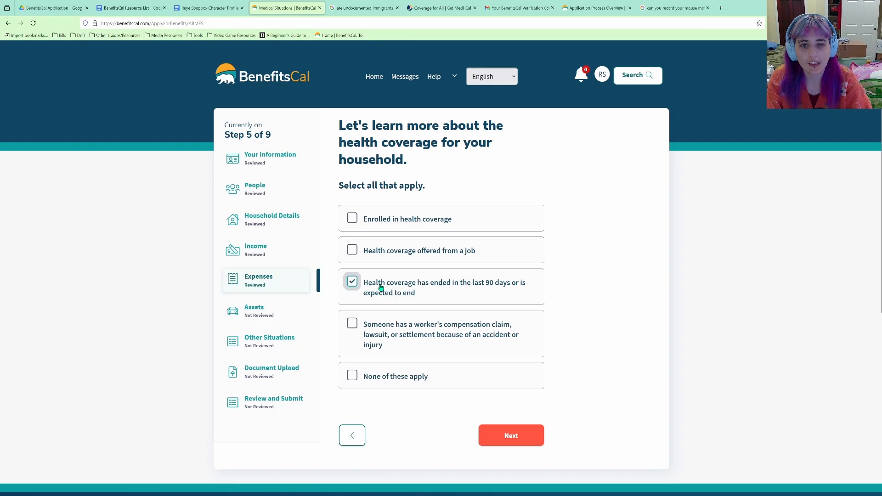
click(510, 435)
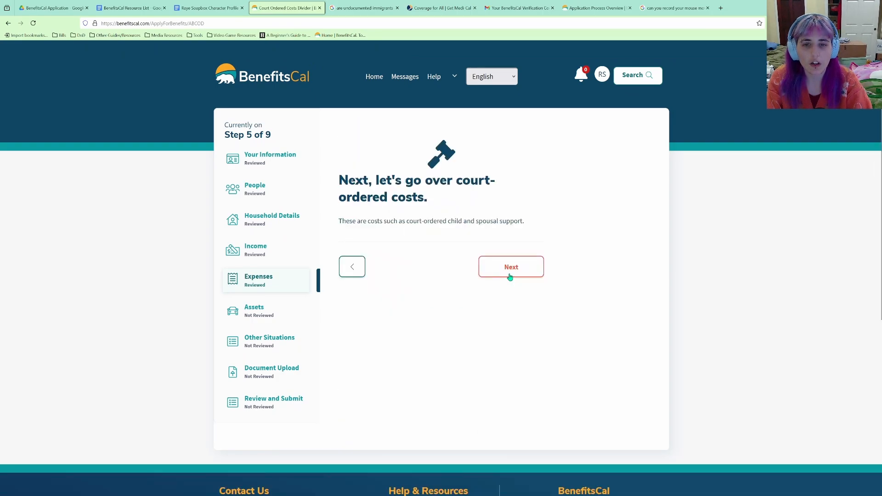
Answer No to paying child support and spousal support or alimony.
click(509, 275)
click(405, 173)
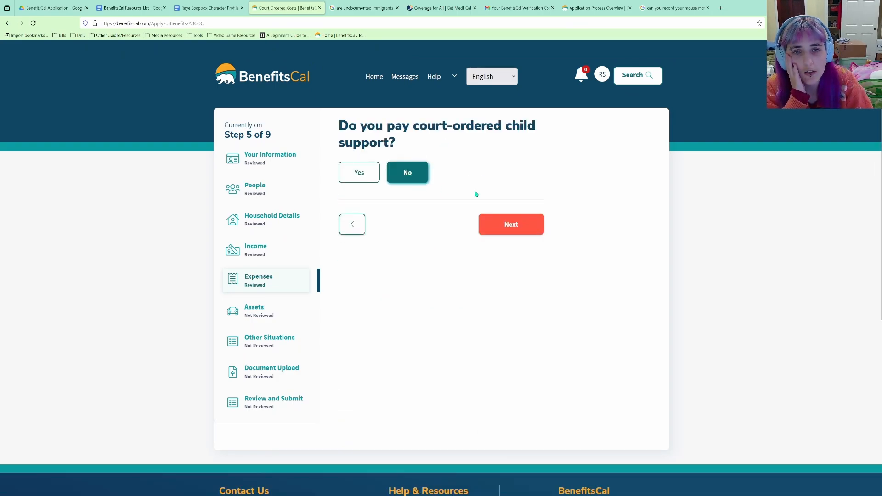
click(526, 228)
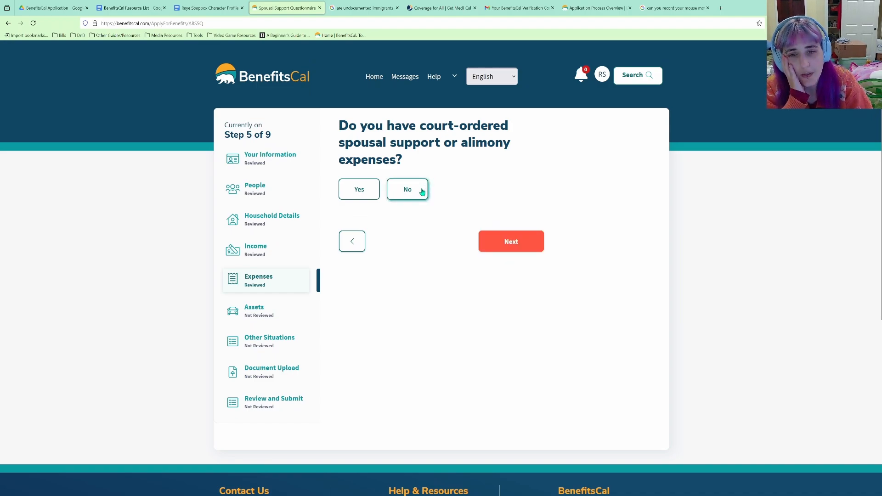
click(422, 192)
click(525, 241)
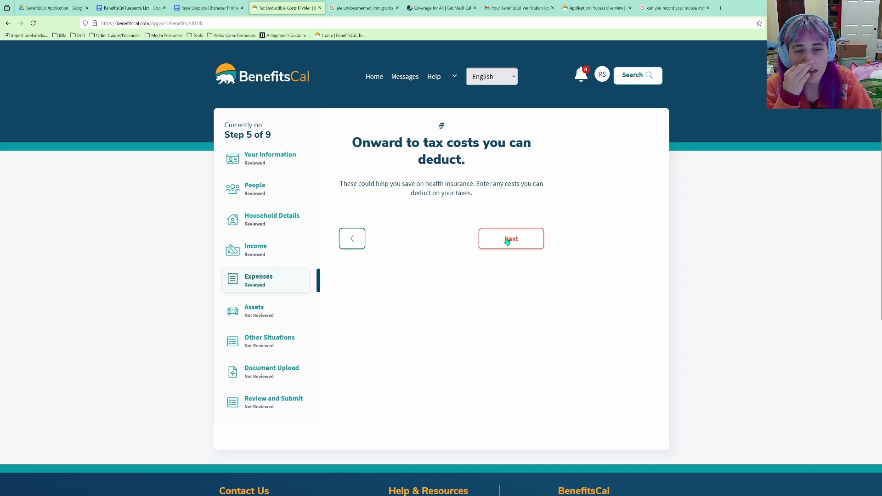
Answer No to tax-deductible alimony, student loan interest and other deductible expenses.
click(507, 241)
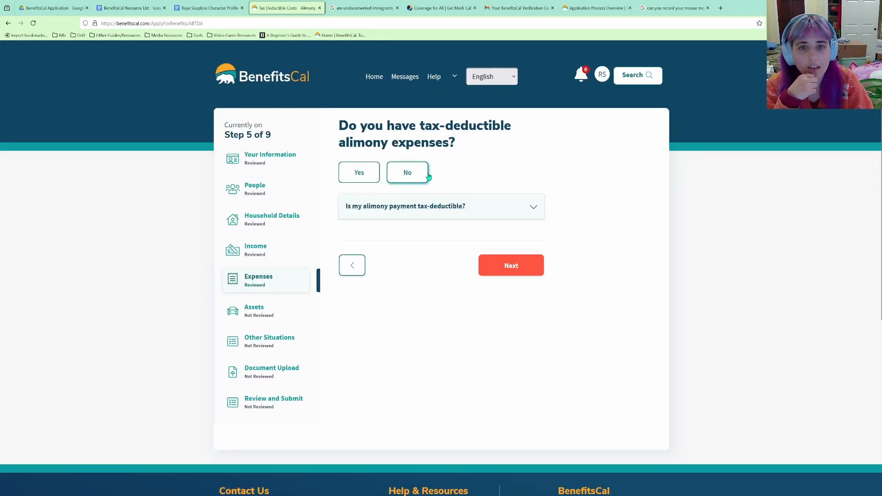
click(424, 178)
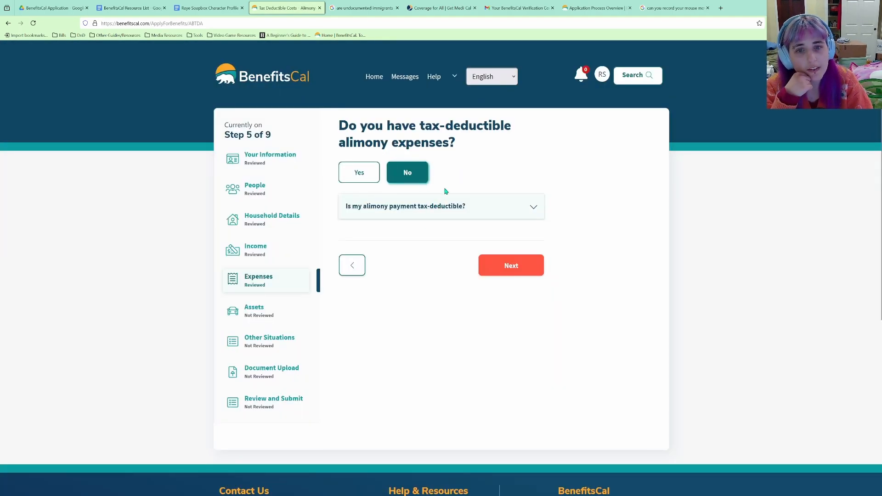
click(529, 272)
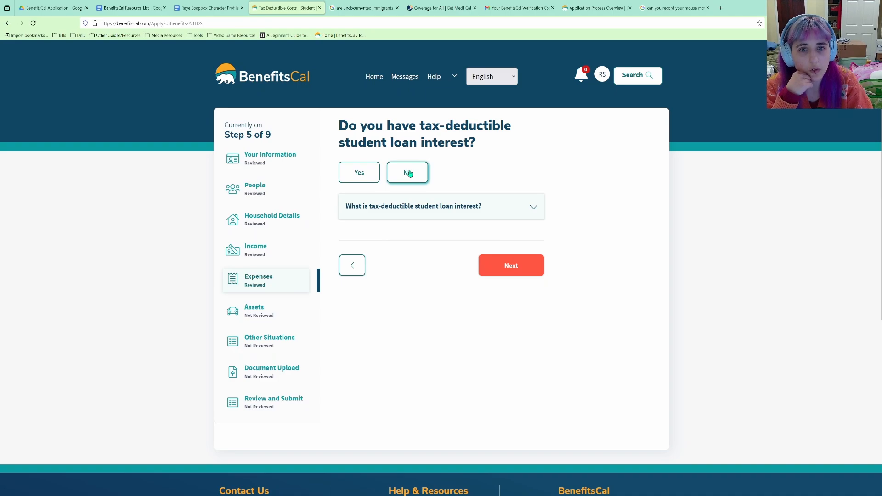
click(410, 174)
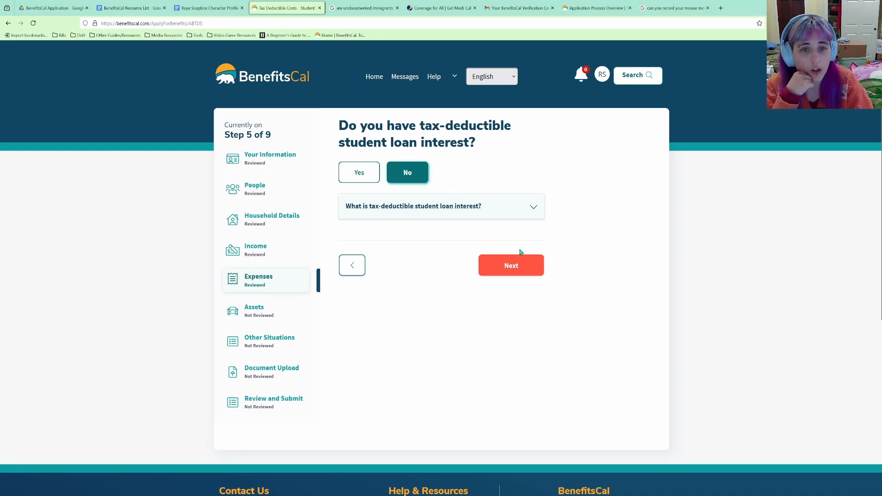
click(528, 206)
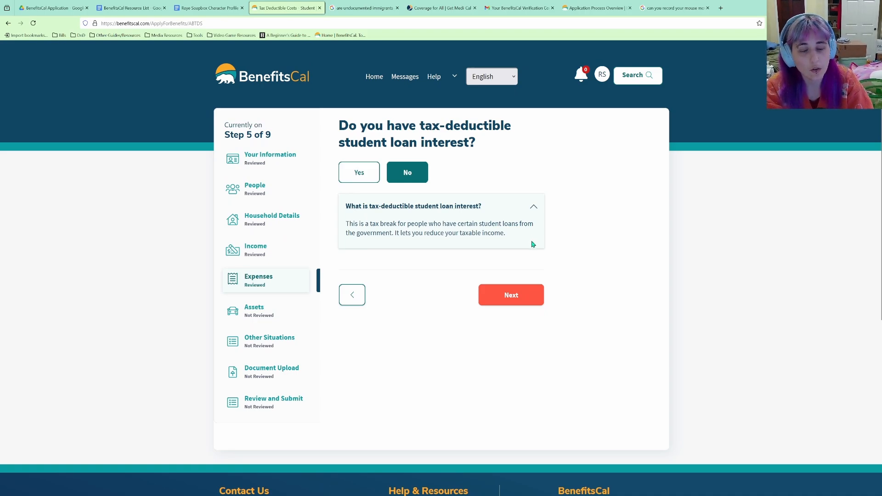
click(531, 297)
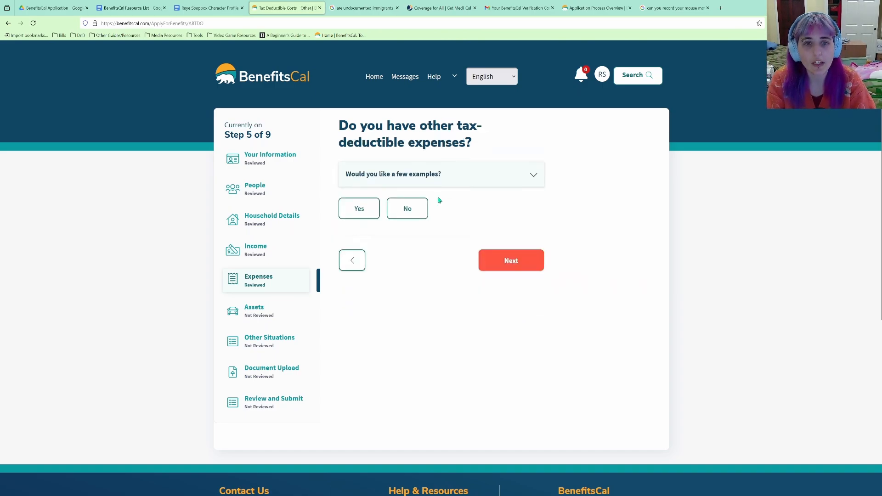
click(520, 176)
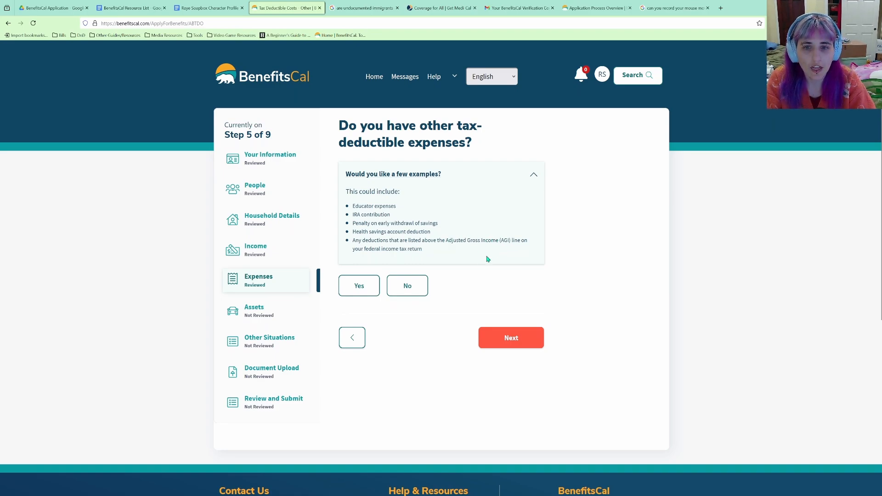
click(408, 286)
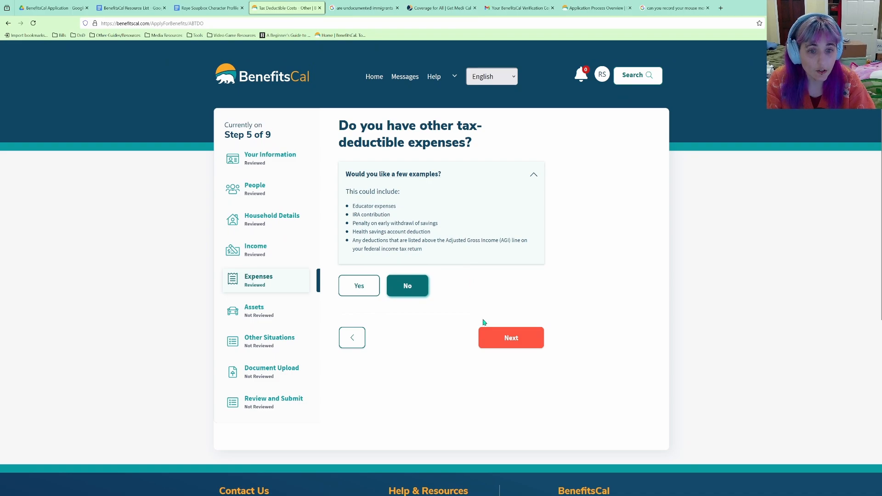
click(505, 337)
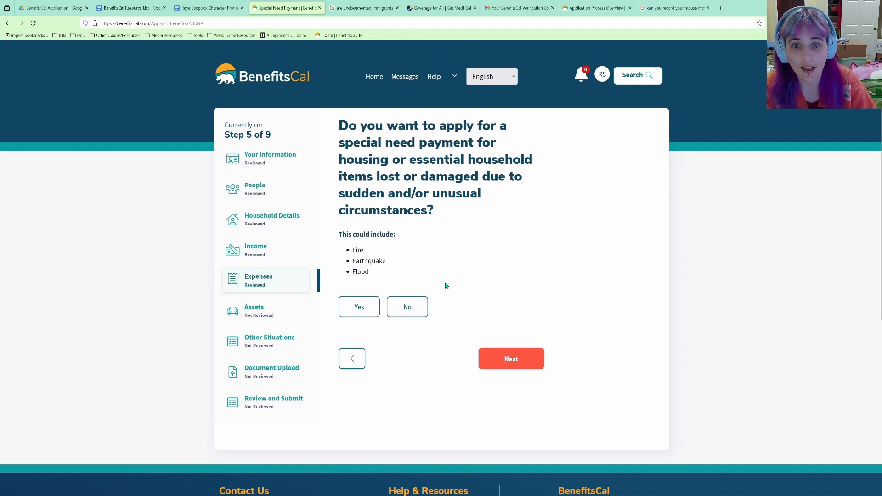
Decline the special need payment and confirm there are no disability expenses.
click(407, 306)
click(509, 360)
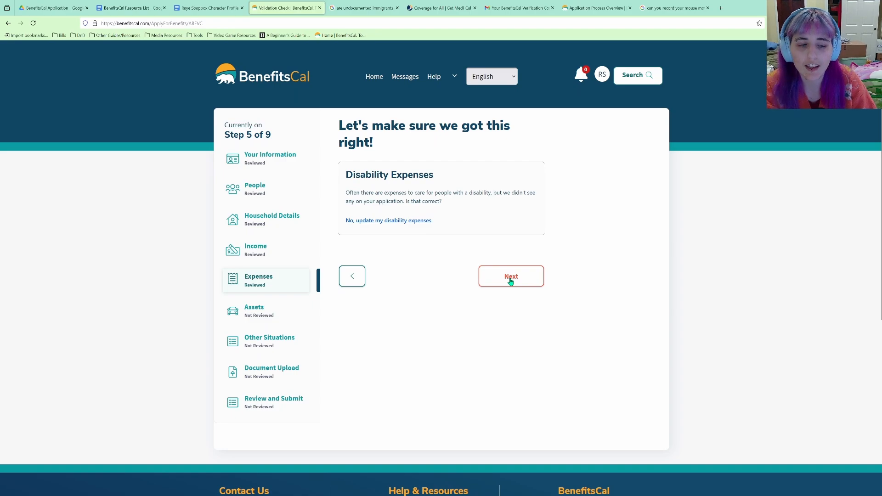
click(511, 280)
Accept the $326.67 monthly expense summary and begin the Assets section.
scroll(512, 283, down, 1)
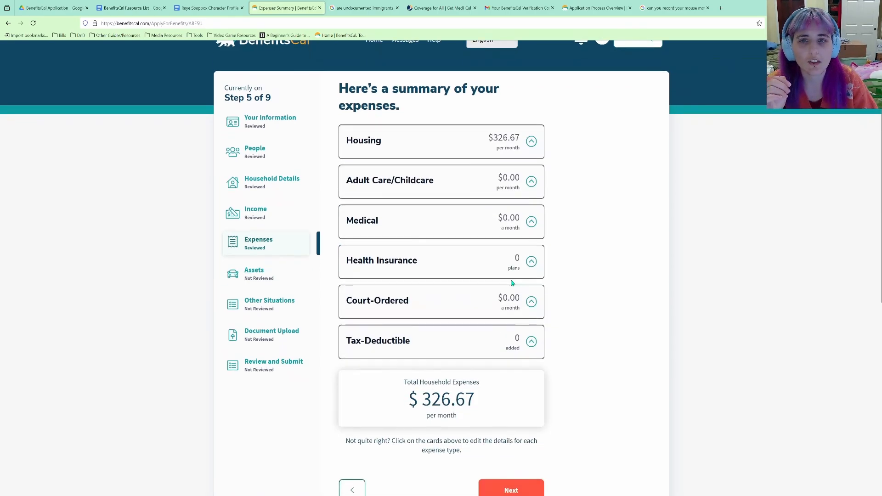
scroll(551, 258, down, 2)
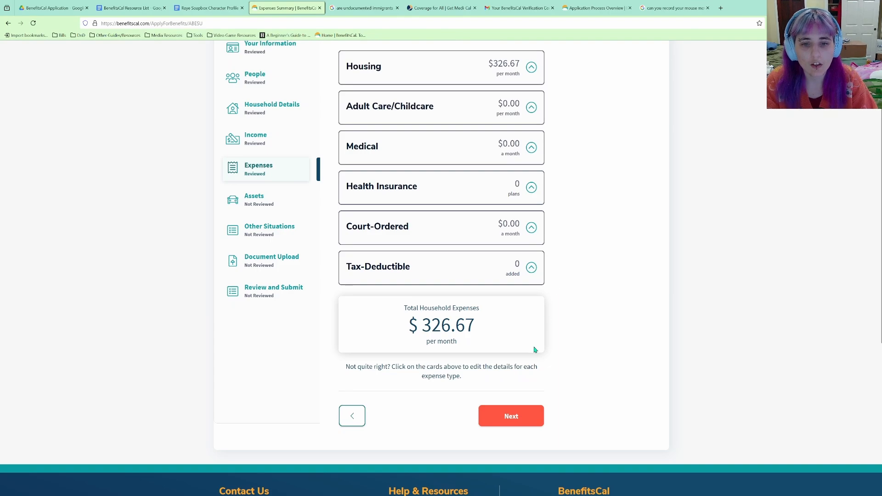
click(524, 416)
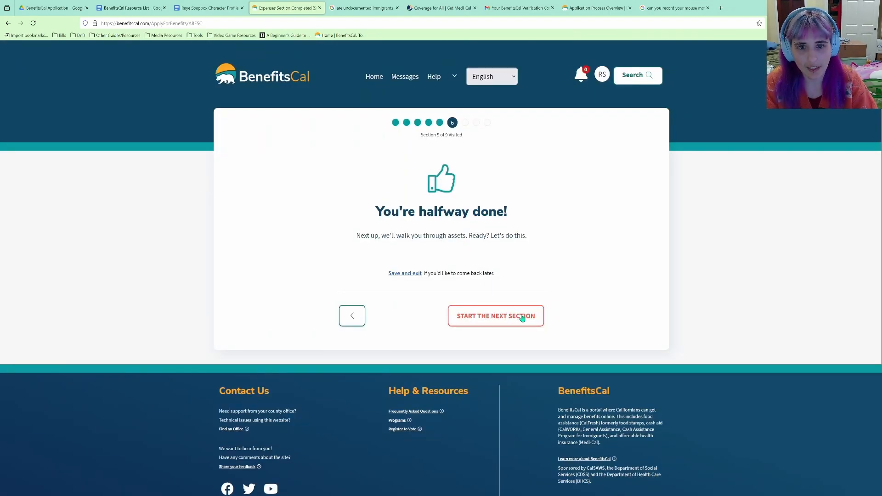
click(520, 317)
click(522, 270)
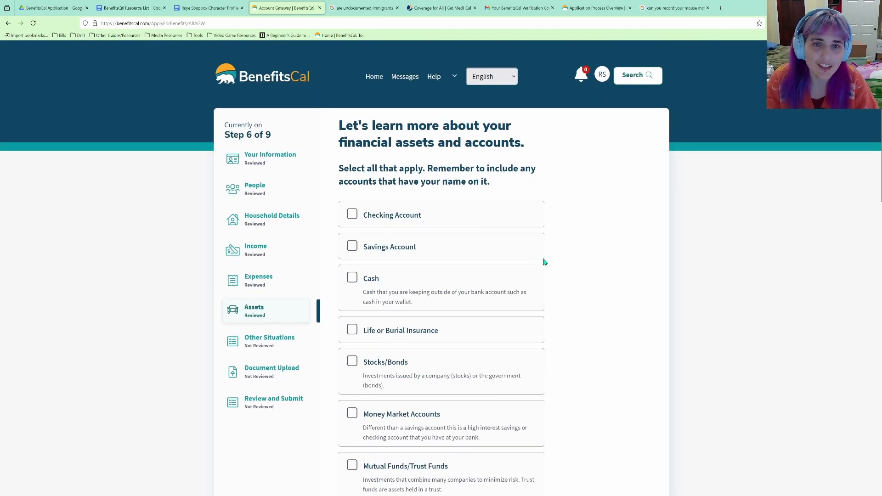
Select checking account and cash on hand as the household's asset types.
scroll(544, 262, down, 1)
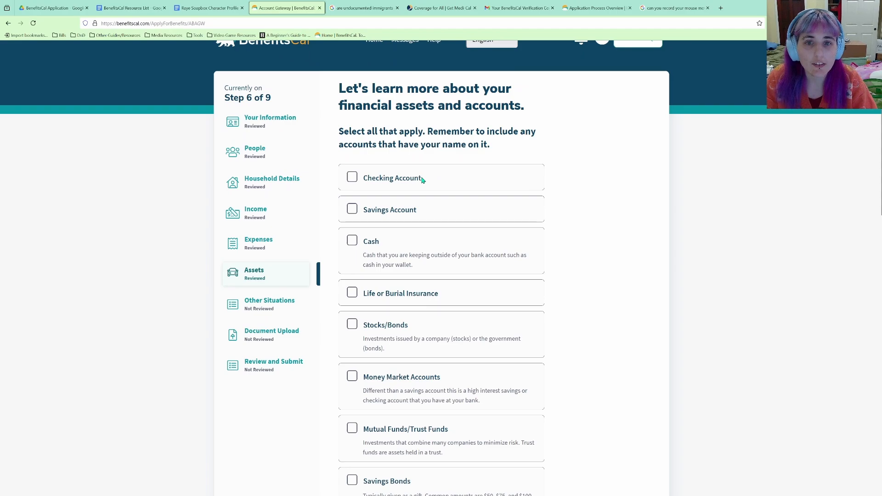
click(398, 179)
scroll(449, 191, down, 3)
scroll(448, 191, up, 2)
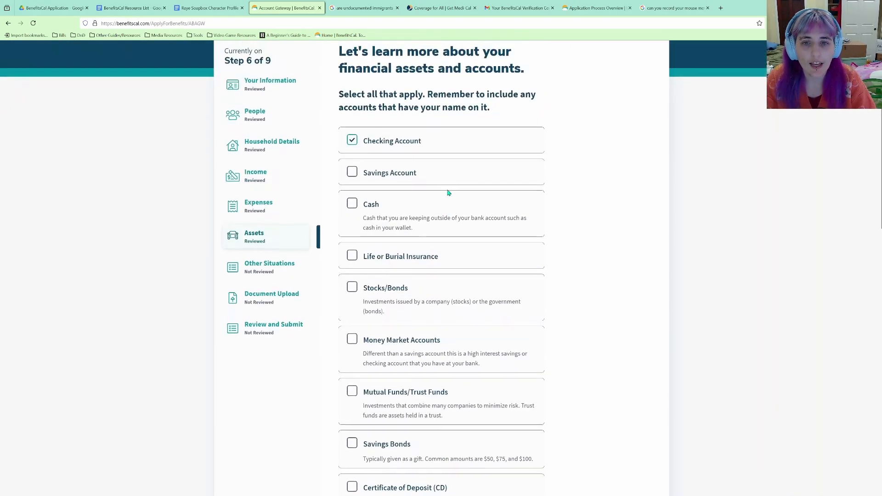
scroll(449, 191, down, 2)
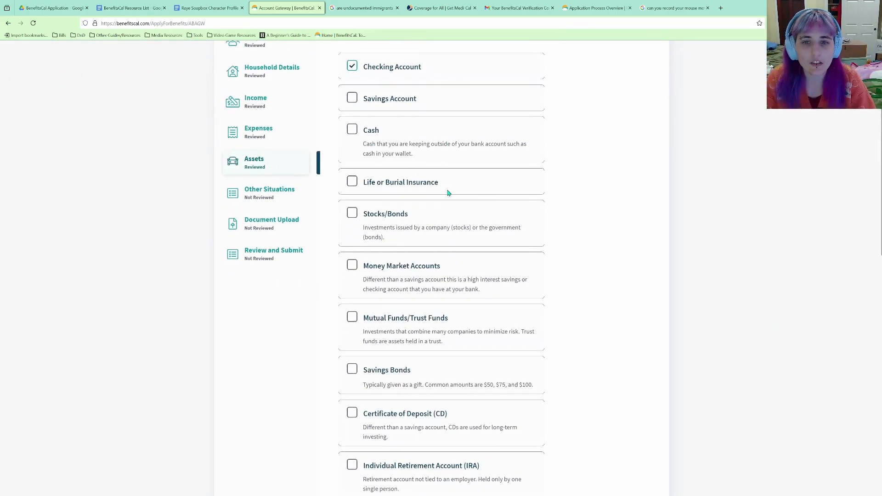
click(355, 131)
scroll(373, 261, up, 2)
scroll(397, 262, down, 1)
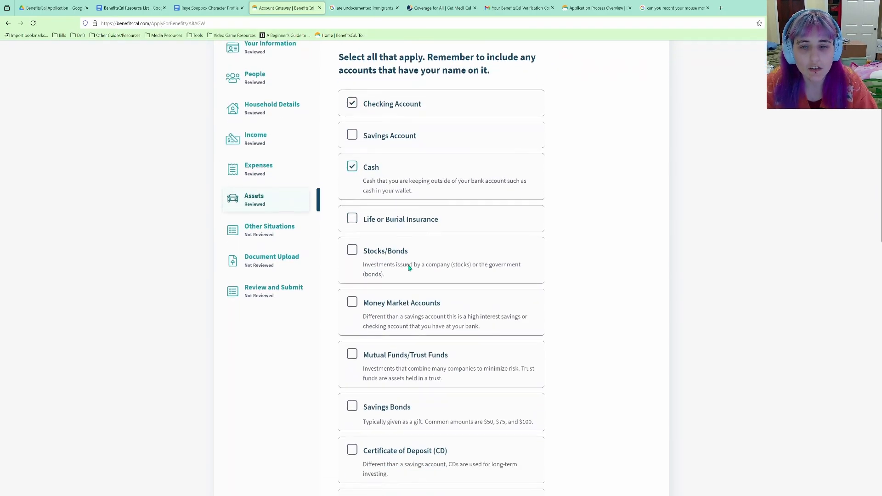
scroll(398, 261, down, 1)
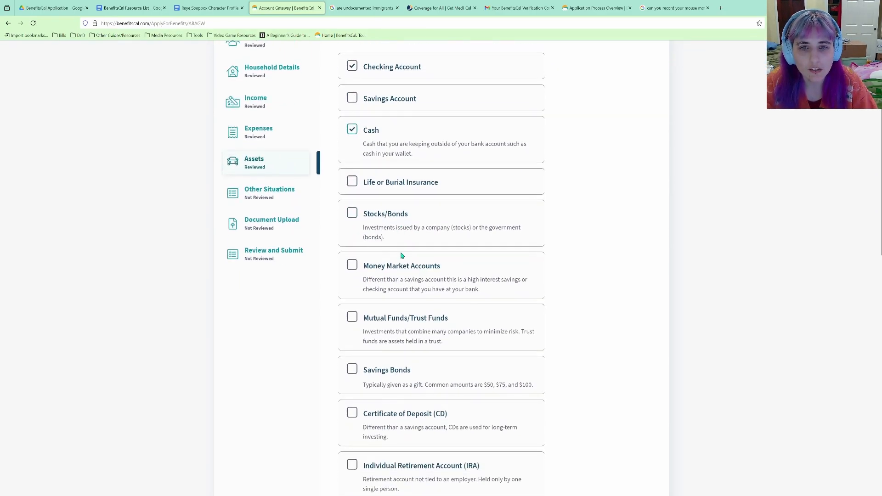
scroll(395, 276, down, 1)
scroll(399, 263, down, 2)
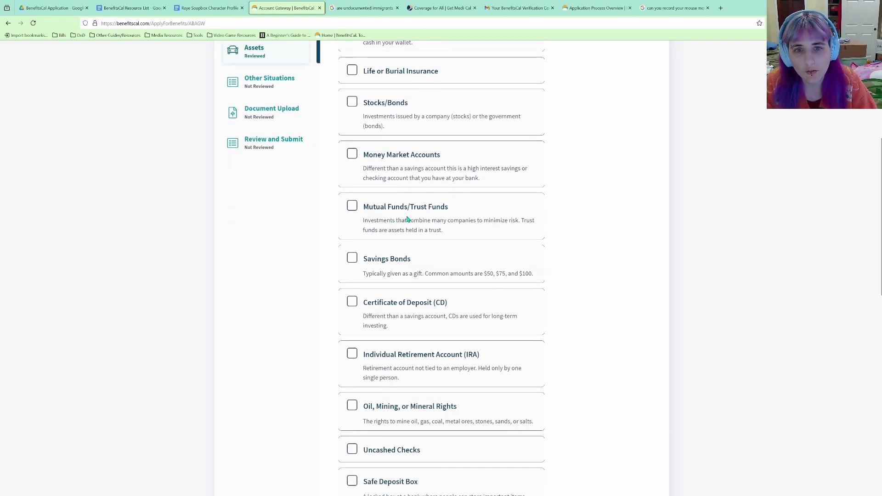
scroll(407, 220, down, 4)
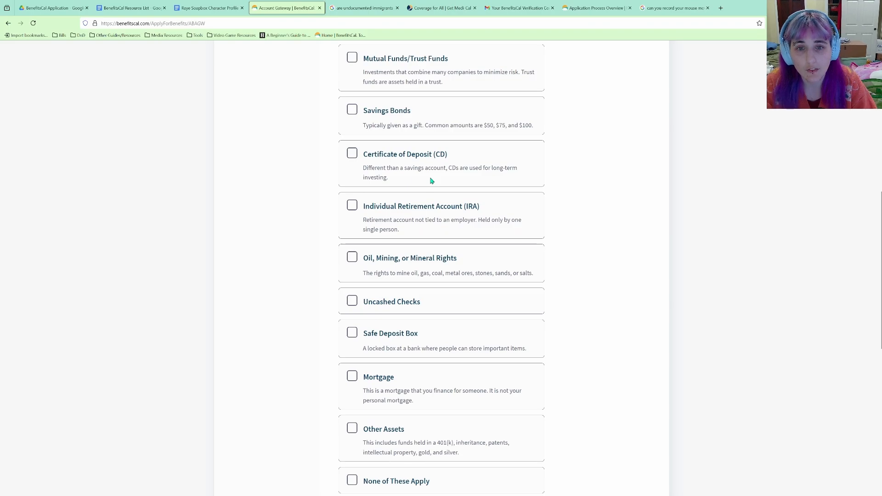
scroll(431, 181, down, 1)
scroll(431, 182, down, 1)
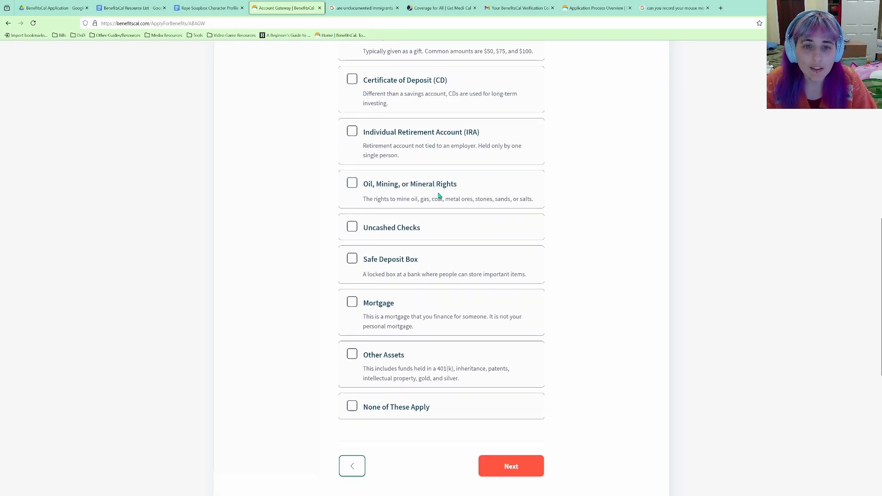
scroll(405, 309, up, 4)
scroll(405, 299, down, 4)
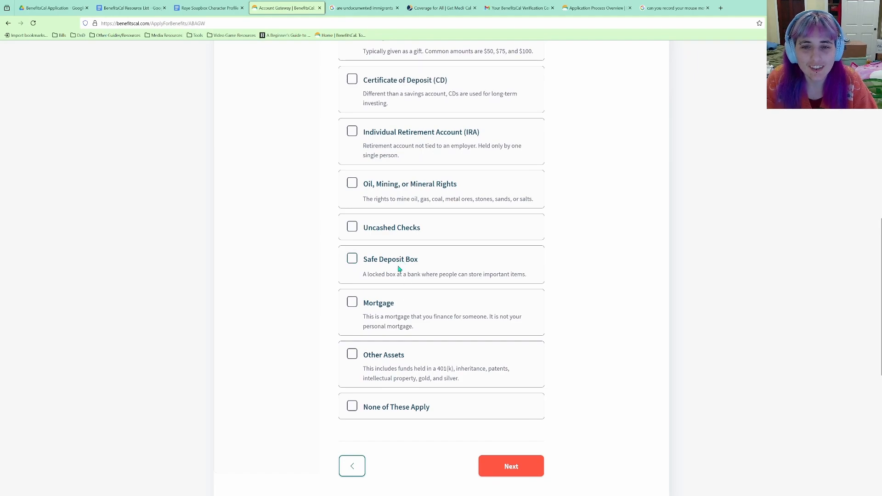
scroll(396, 308, down, 2)
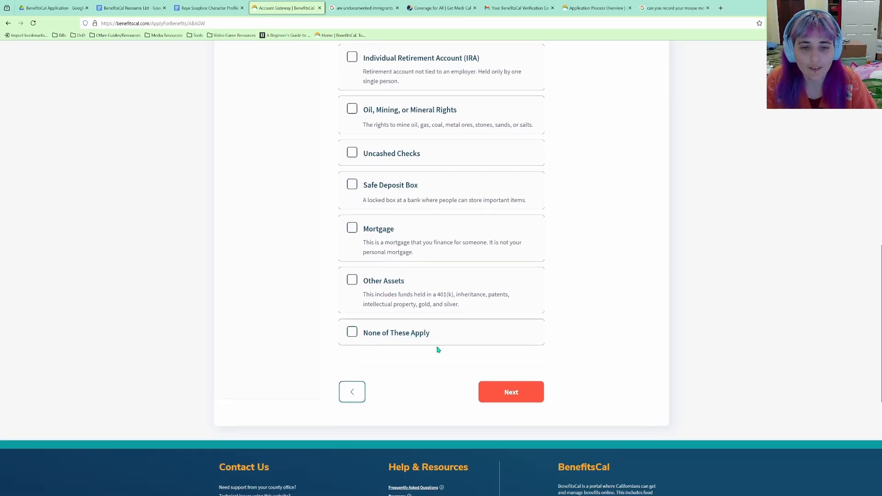
click(483, 392)
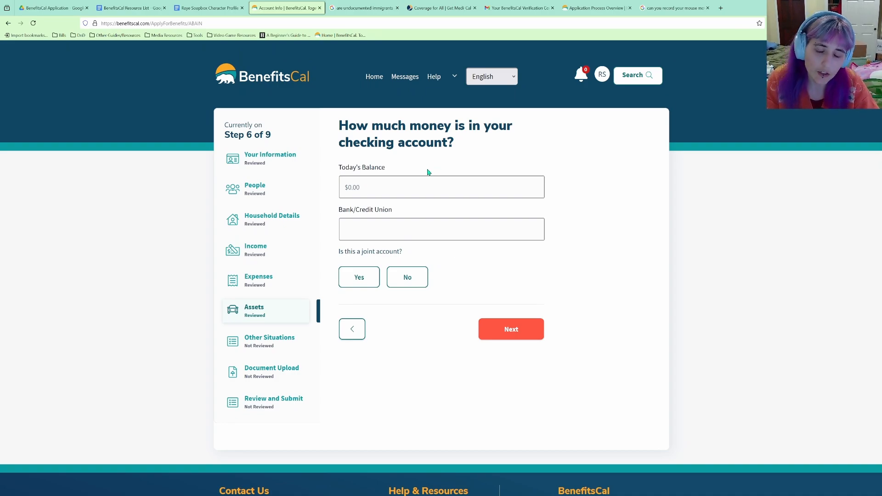
Record a $50 non-joint checking account at Bank of America.
click(419, 183)
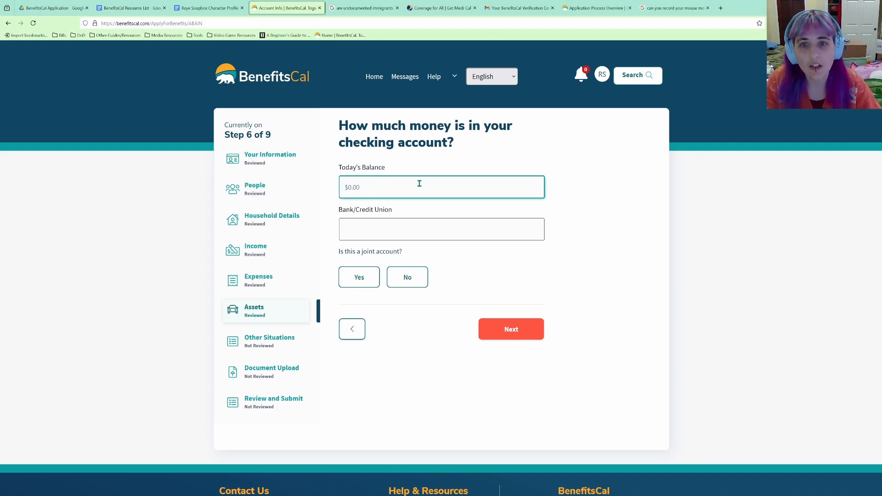
text(50)
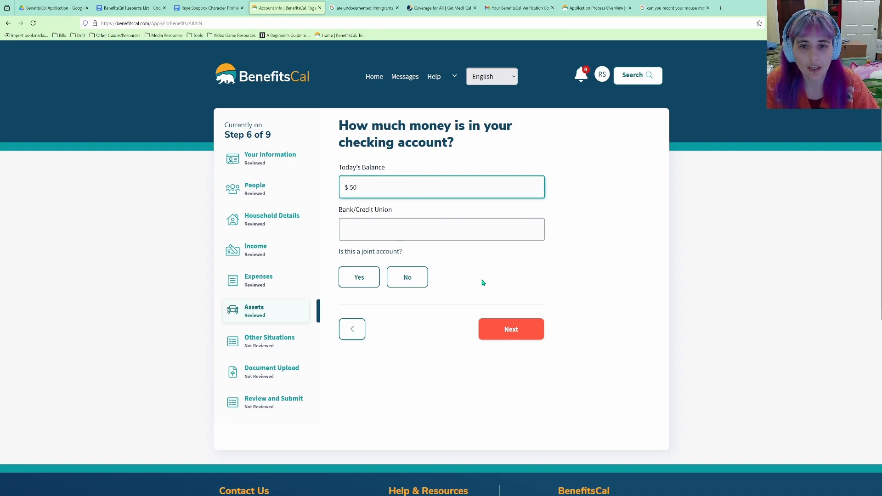
click(408, 277)
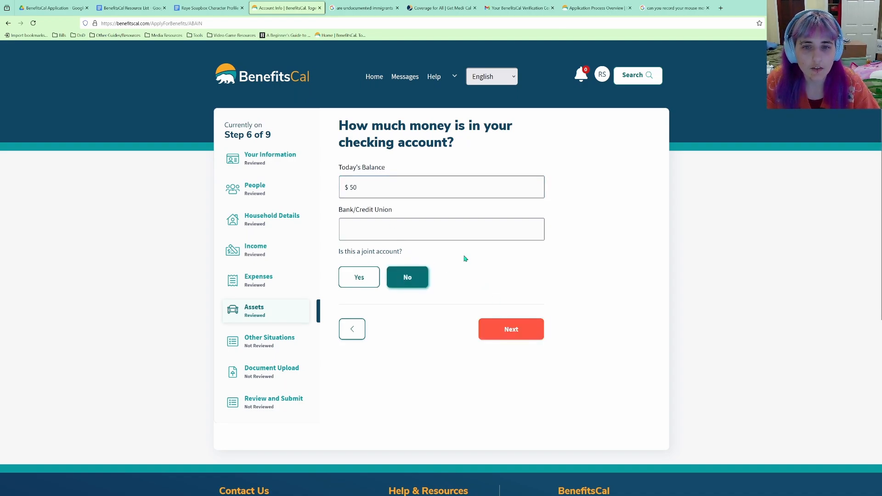
click(464, 230)
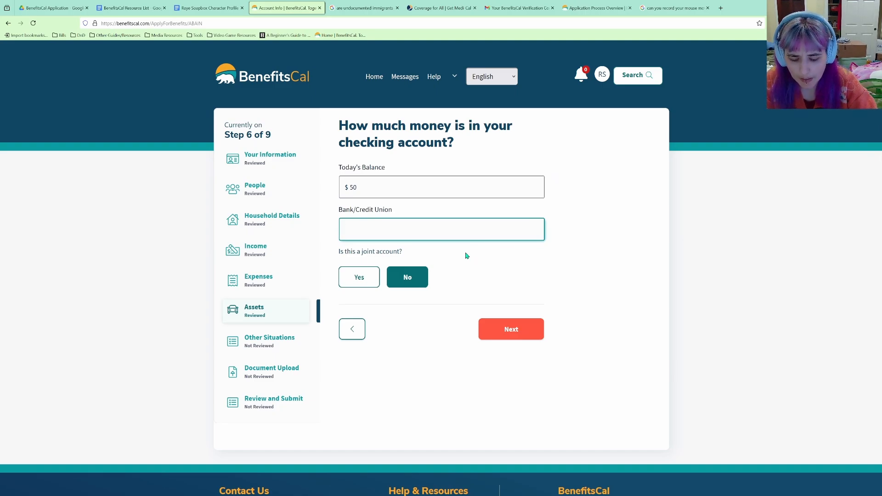
text(Bank of America)
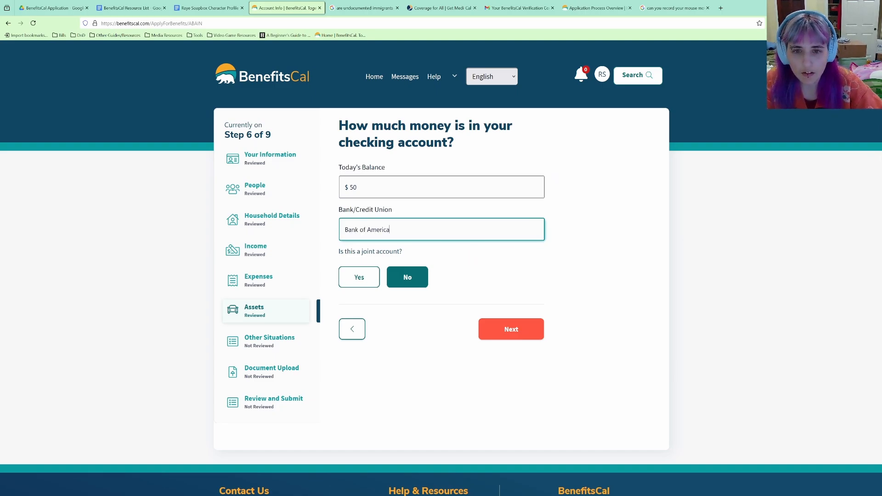
click(509, 329)
click(523, 312)
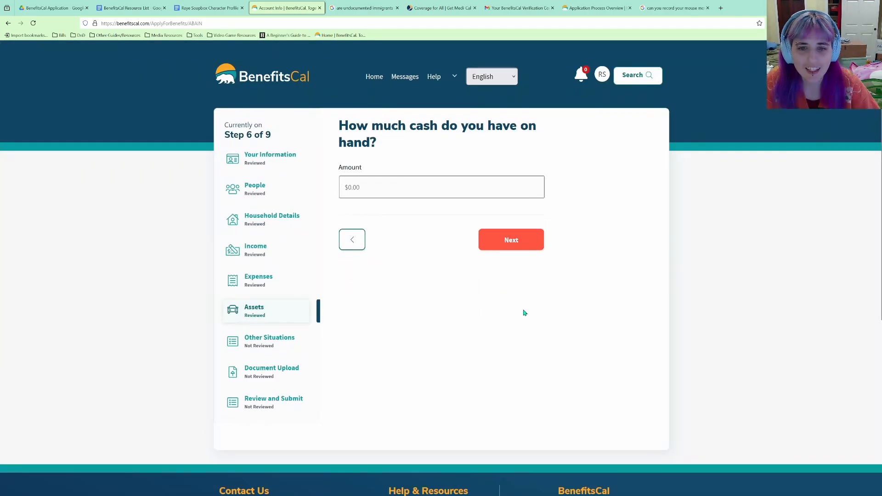
Enter $20 cash on hand and continue to the vehicles questions.
click(386, 191)
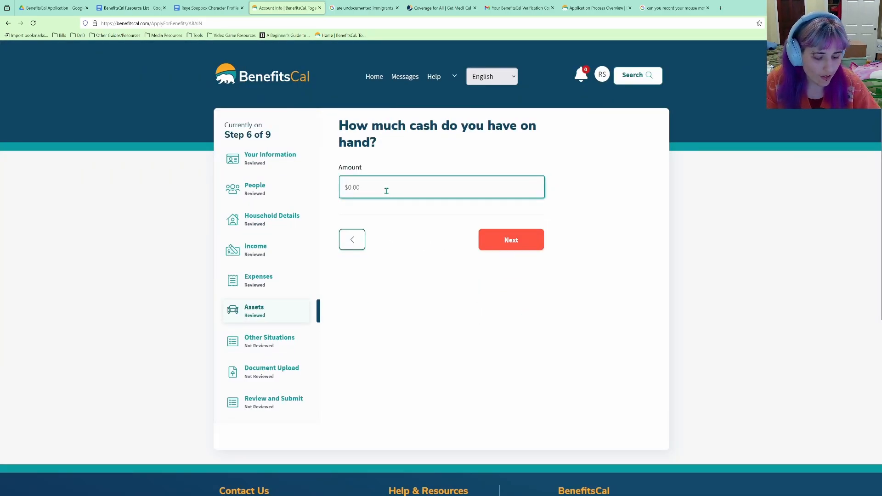
text(20)
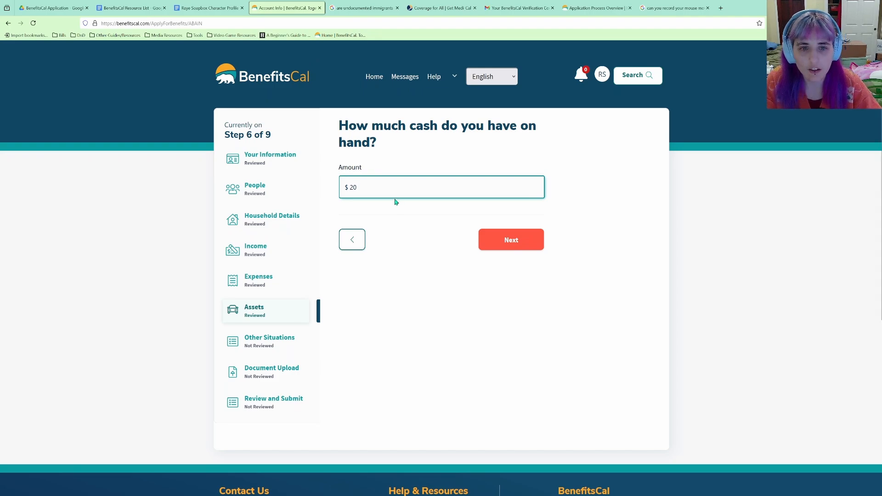
click(509, 250)
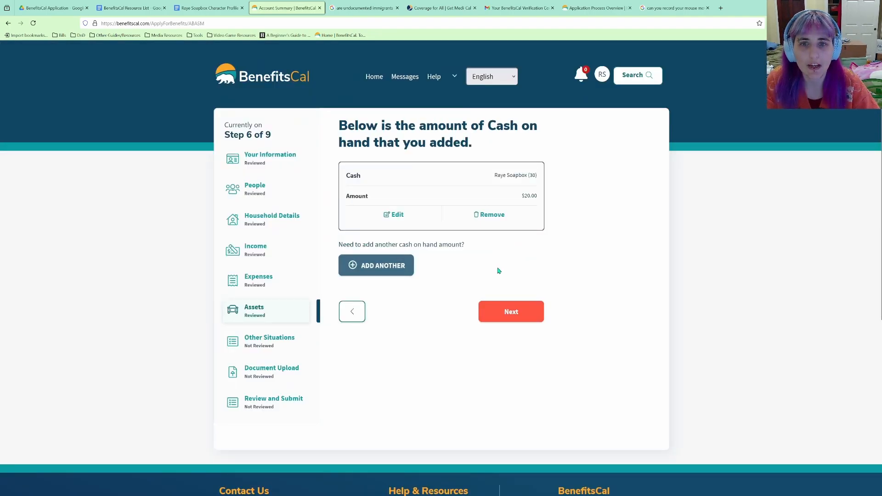
click(512, 312)
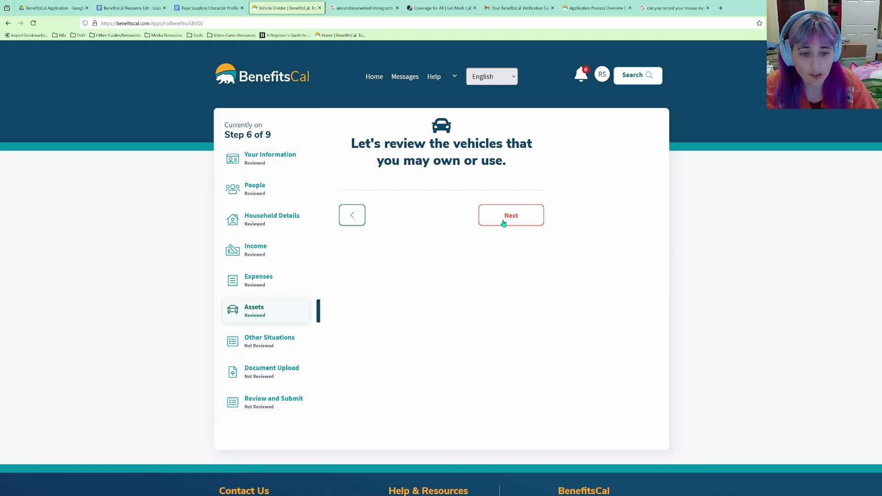
Answer No to owning a vehicle or using someone else's vehicle.
click(504, 224)
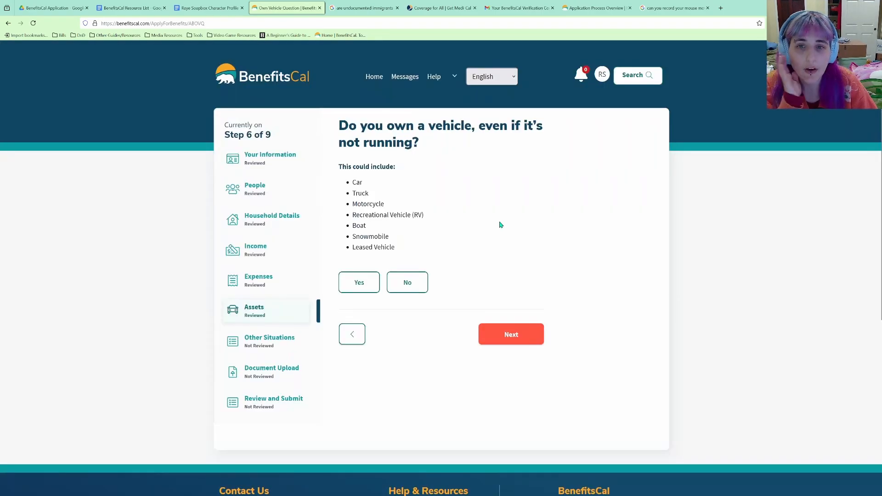
click(426, 279)
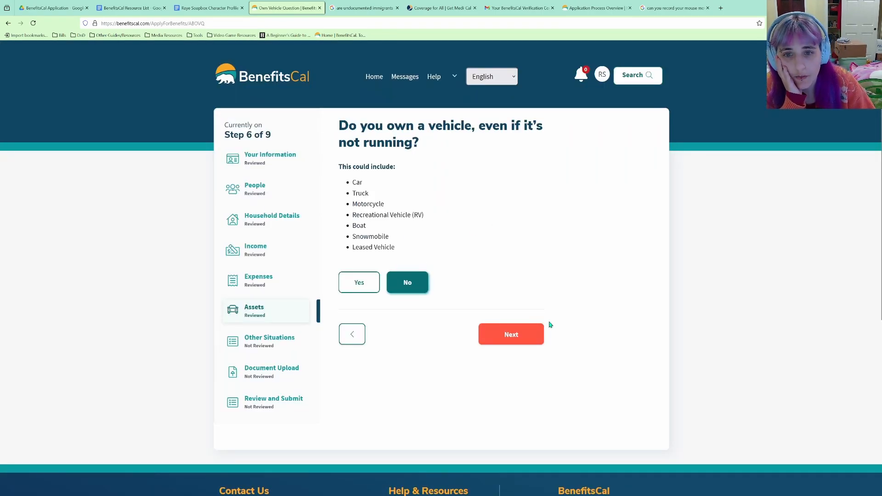
click(540, 334)
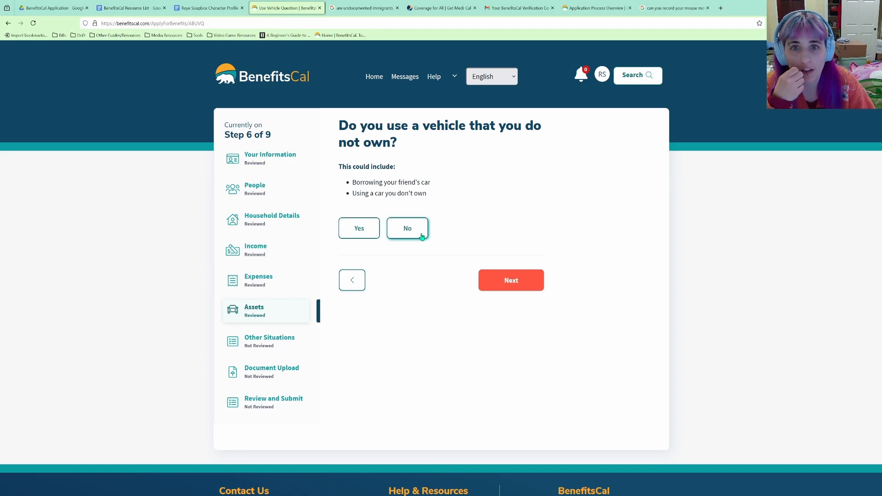
click(422, 230)
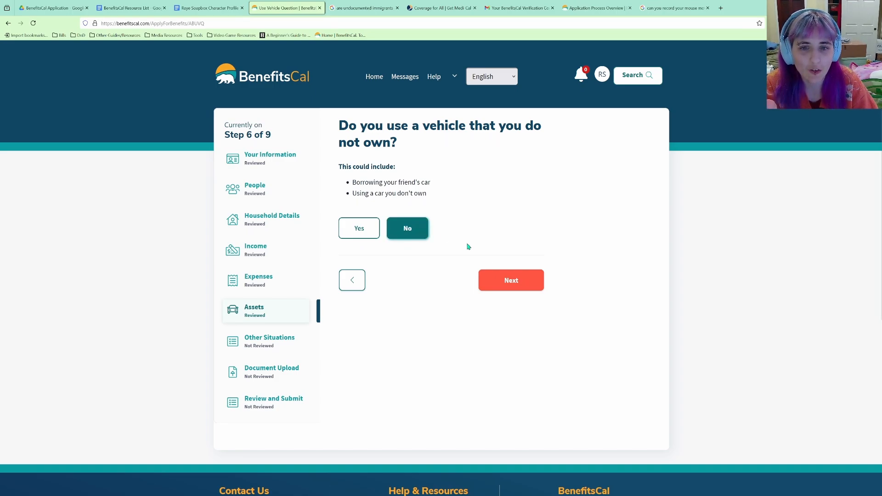
click(489, 278)
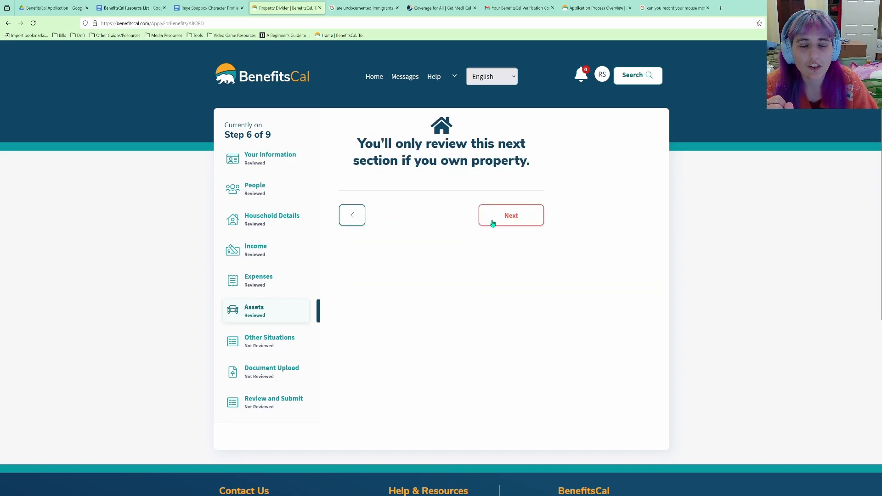
Answer No to owning property and to business or personal items over $500.
click(492, 223)
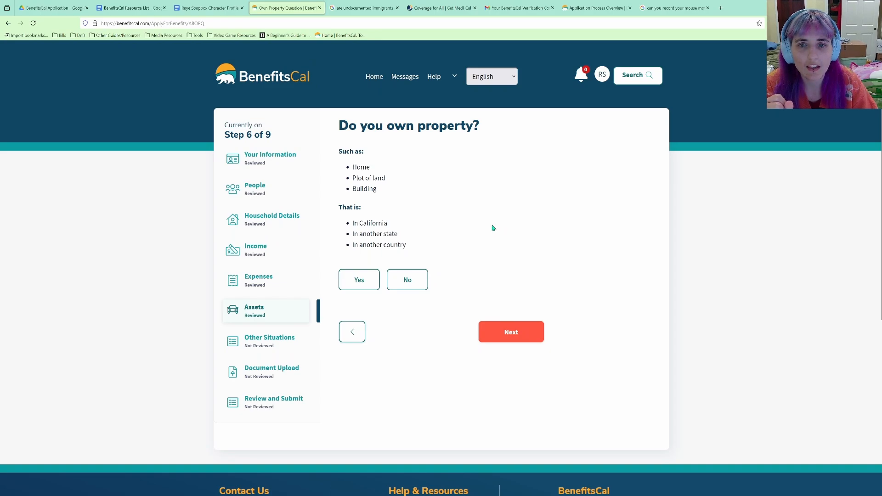
click(406, 282)
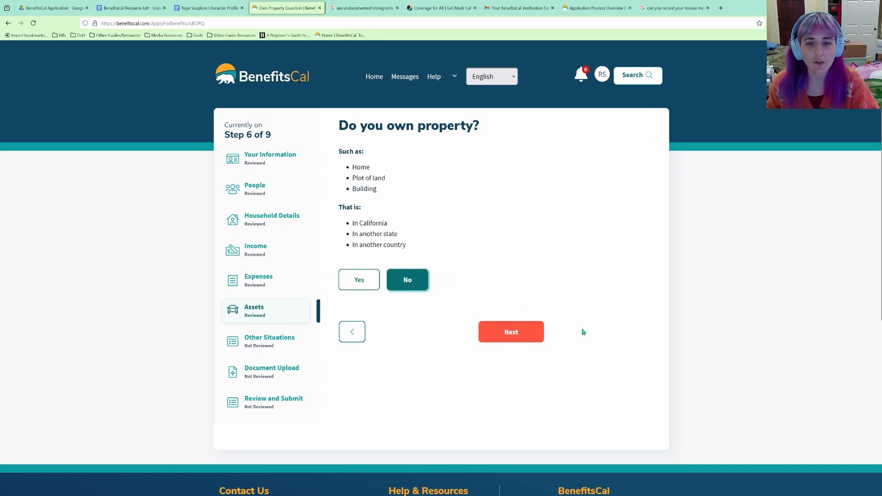
click(519, 328)
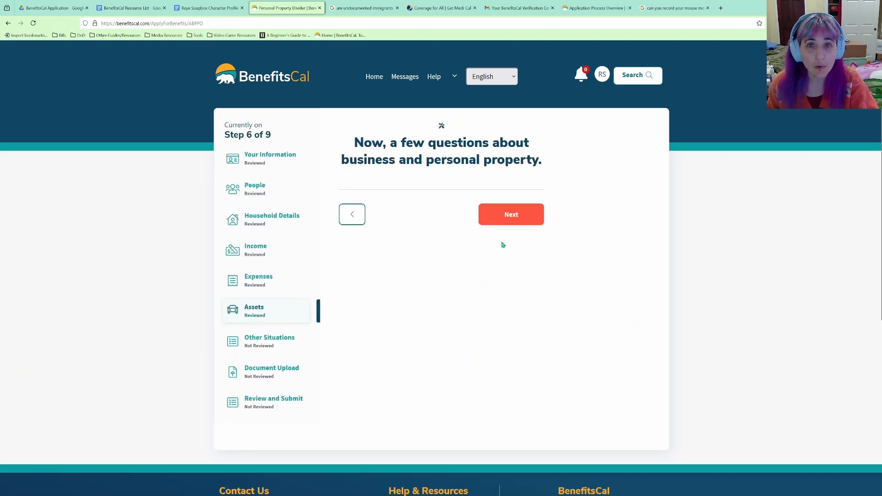
click(504, 223)
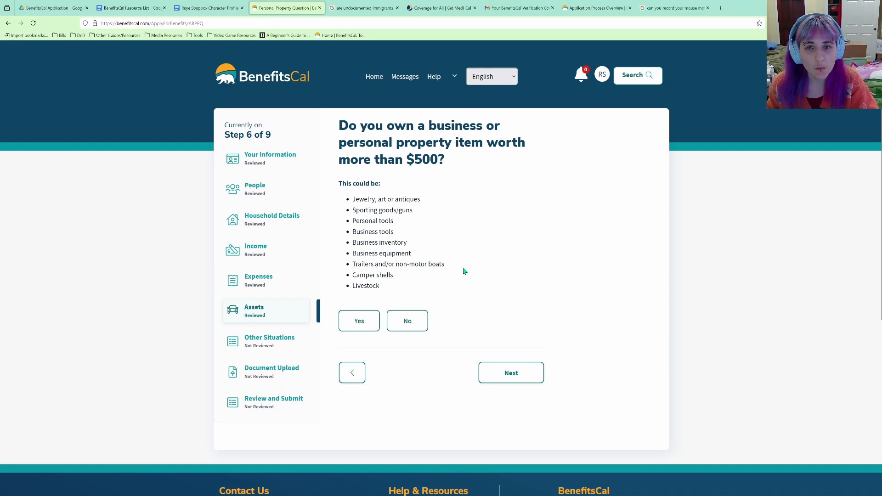
click(411, 323)
click(524, 380)
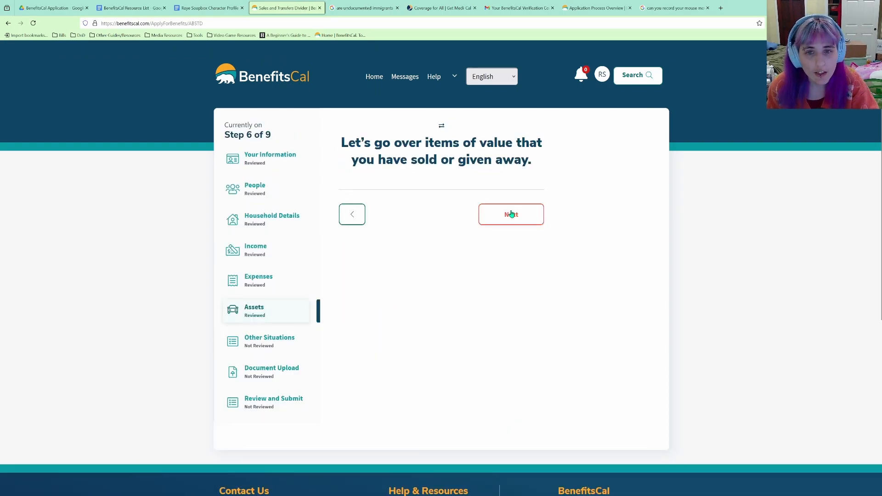
Report no Medi-Cal transfers of value and accept the $70 assets summary.
click(512, 215)
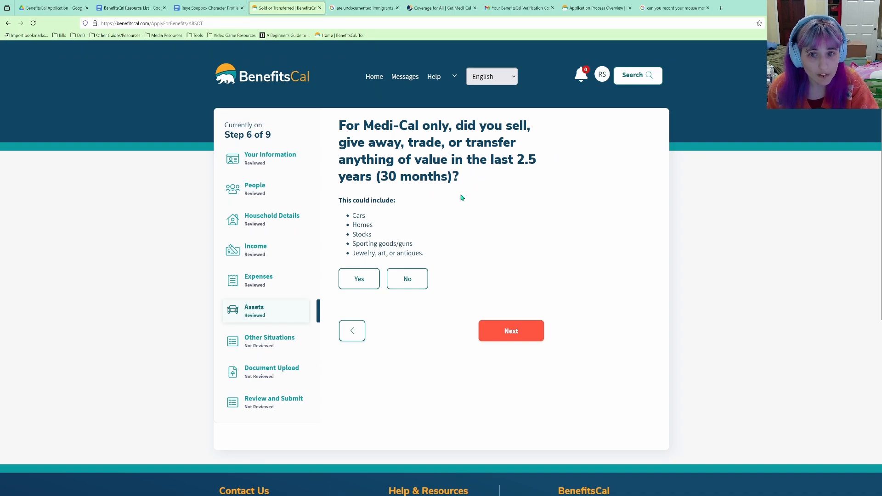
click(408, 278)
click(512, 336)
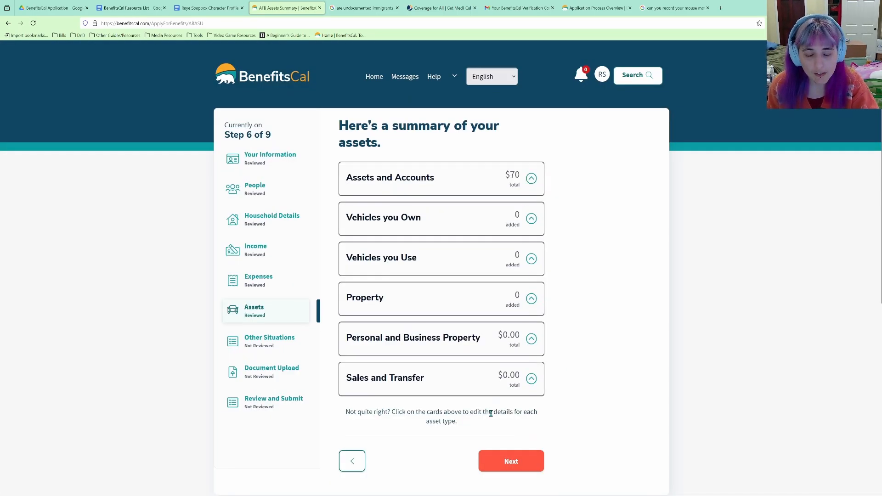
click(508, 461)
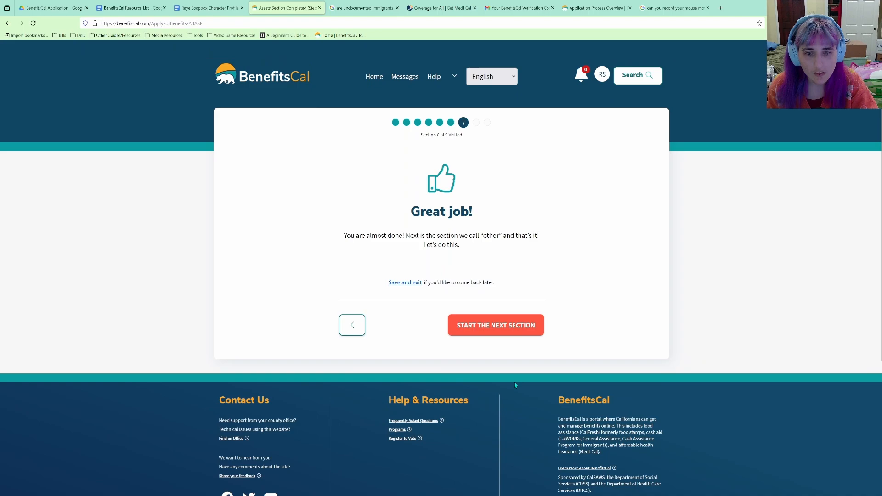
click(501, 327)
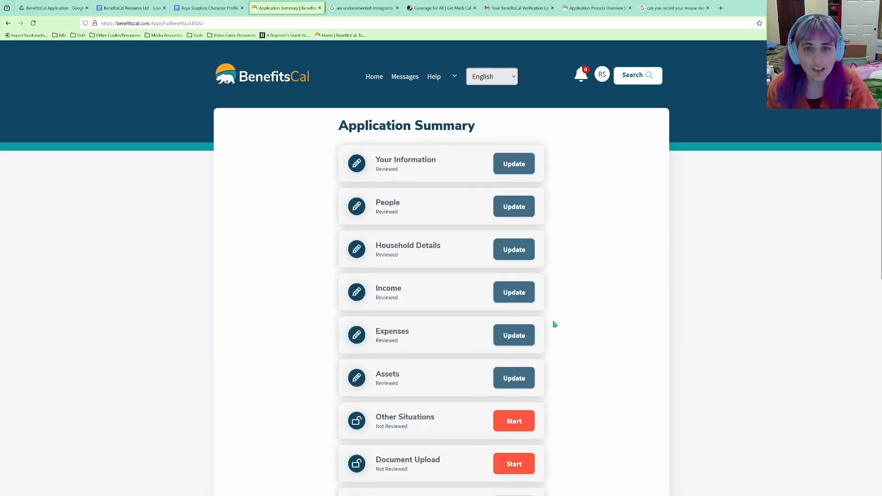
scroll(553, 324, down, 3)
Leave optional support services unselected and continue to the penalties and fraud statements.
click(524, 270)
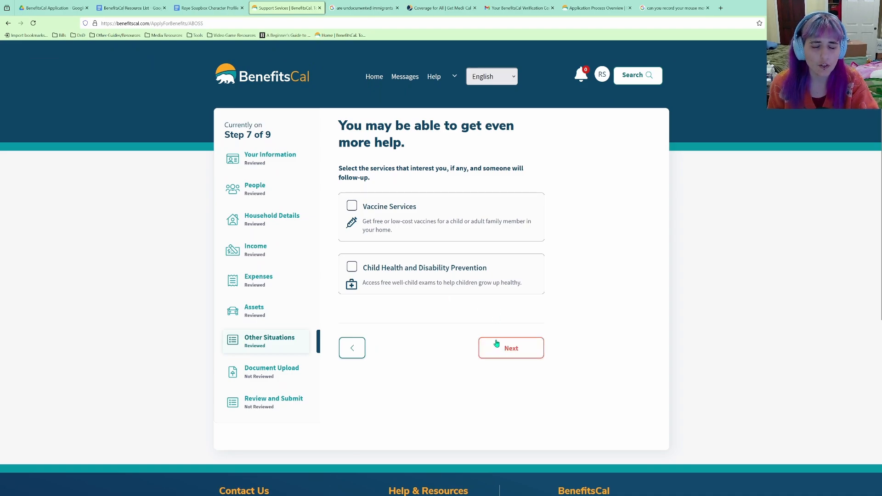
click(520, 347)
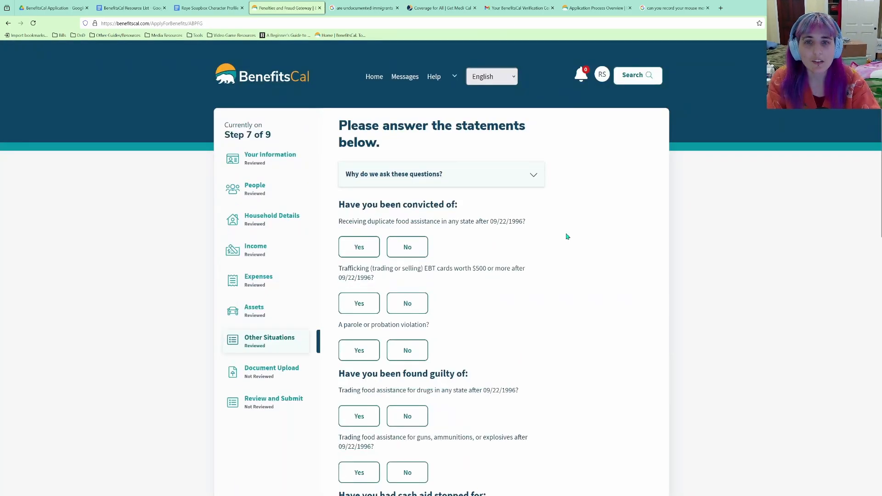
Answer No to duplicate food assistance, EBT trafficking, parole violation and trading food for drugs.
click(533, 177)
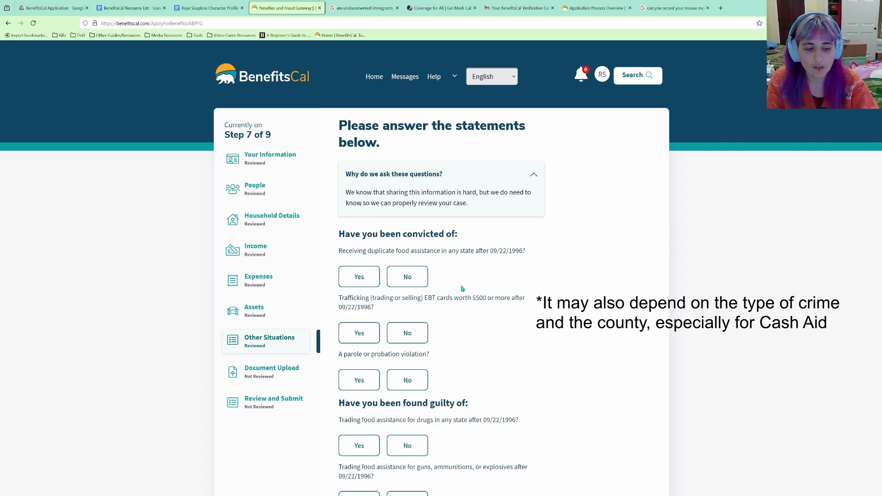
click(404, 276)
scroll(427, 295, down, 1)
scroll(427, 296, down, 2)
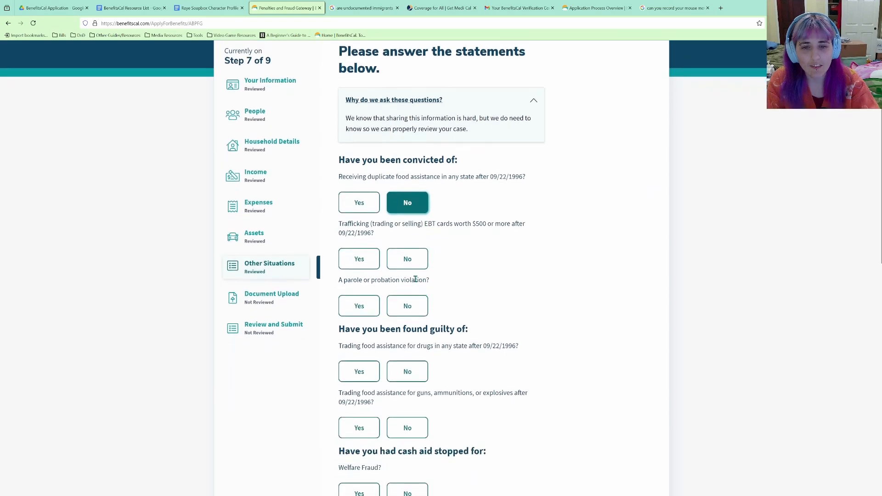
click(408, 259)
click(415, 310)
scroll(416, 312, down, 3)
click(408, 260)
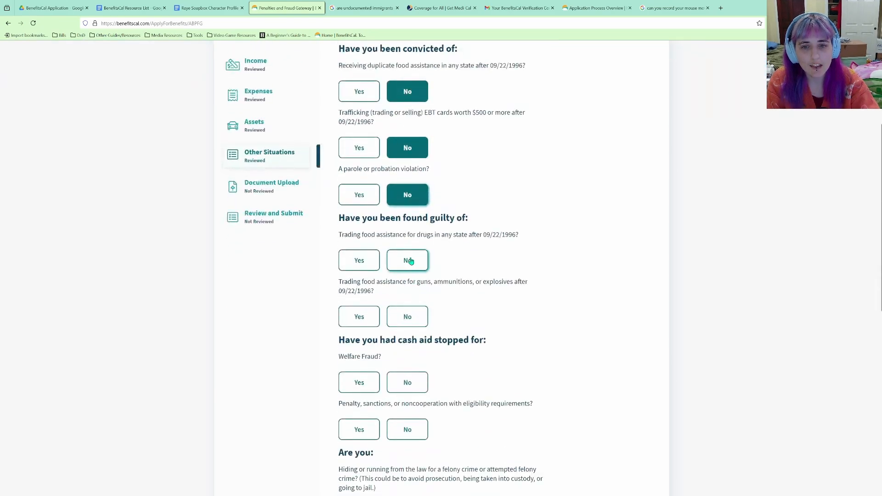
scroll(389, 195, up, 3)
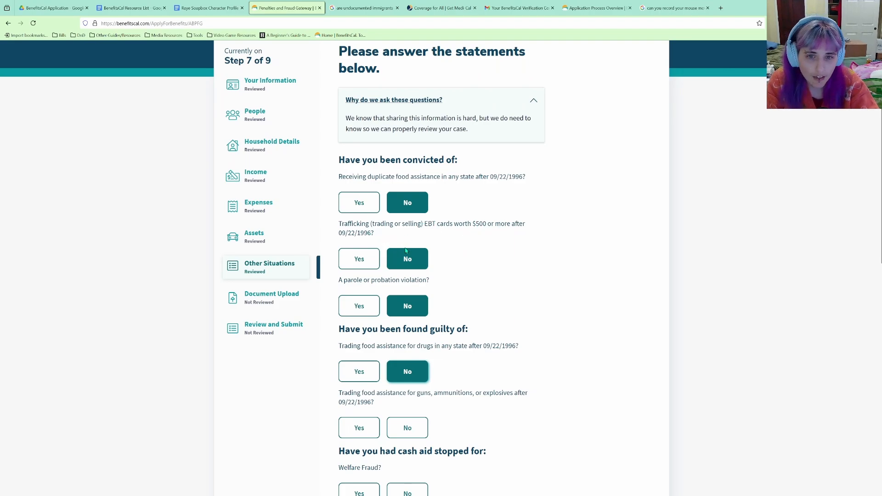
Answer No to weapons trading, welfare fraud, penalties and felony statements, then submit.
scroll(409, 255, down, 1)
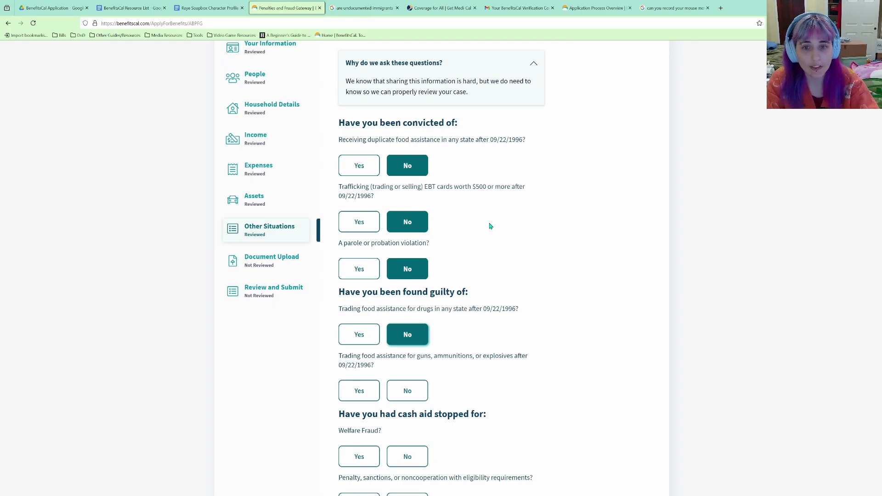
scroll(461, 267, up, 1)
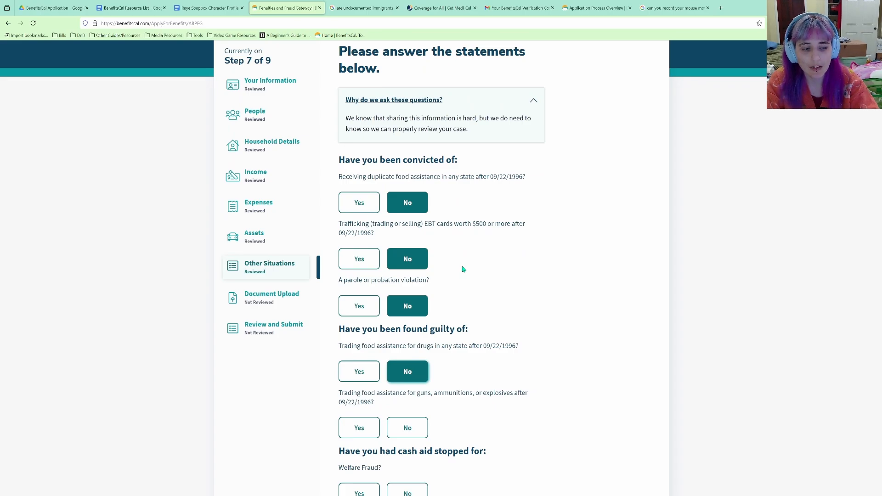
scroll(463, 269, down, 2)
scroll(463, 269, down, 1)
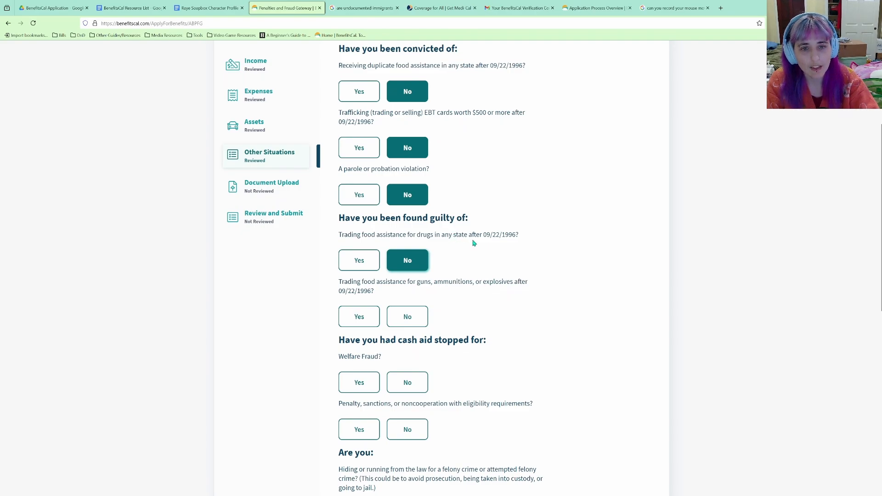
scroll(374, 254, down, 1)
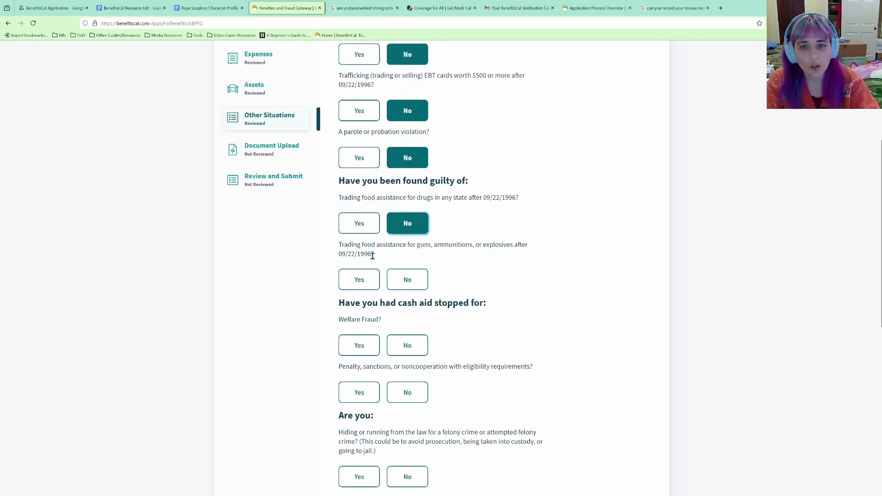
scroll(421, 250, down, 1)
click(413, 249)
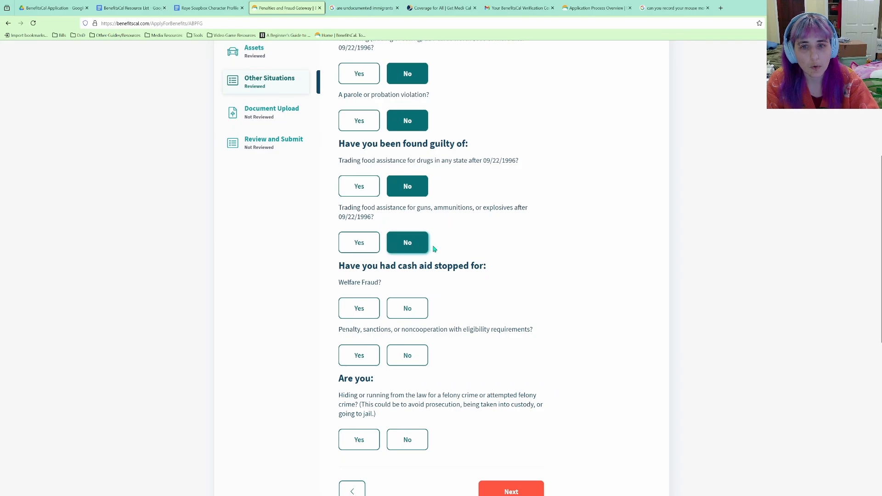
scroll(436, 250, down, 2)
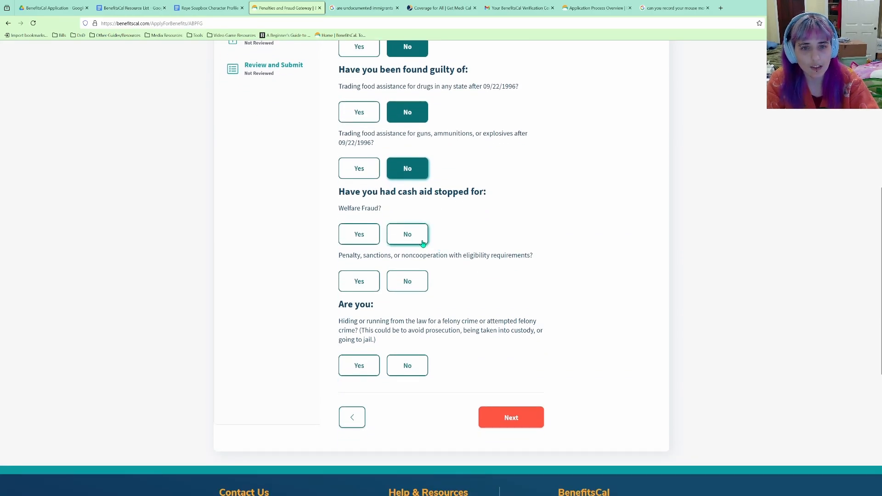
click(422, 242)
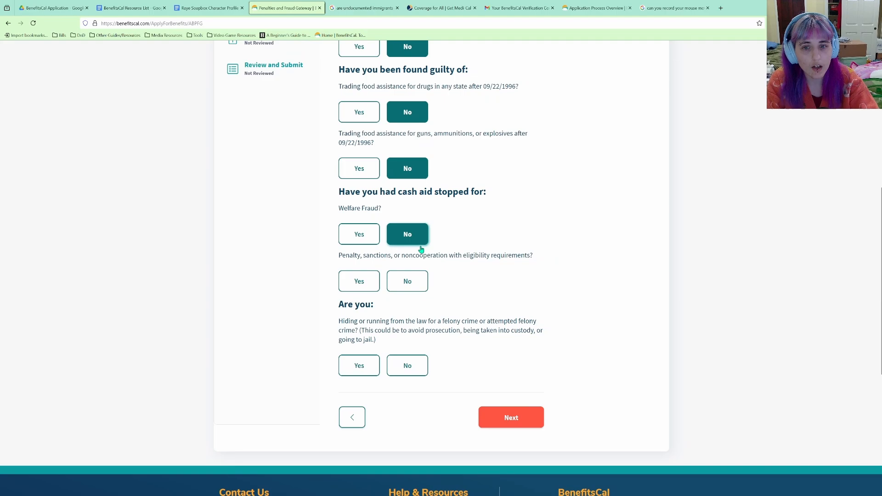
click(408, 289)
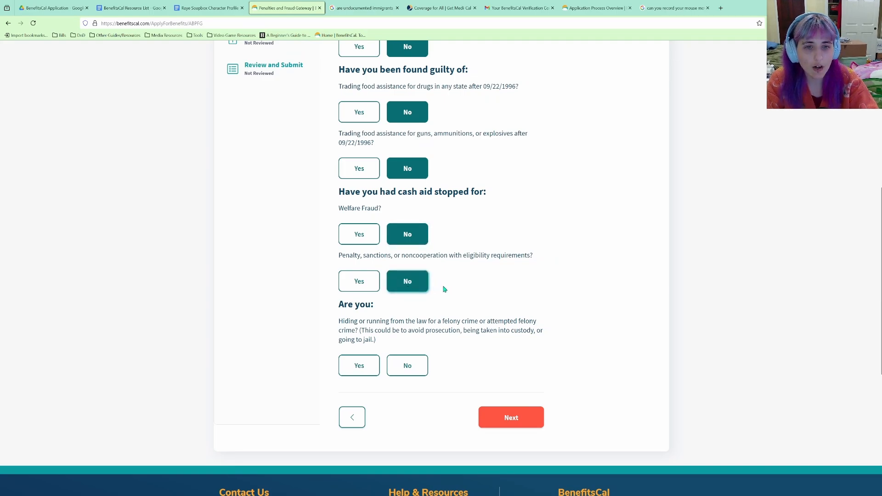
scroll(444, 290, down, 1)
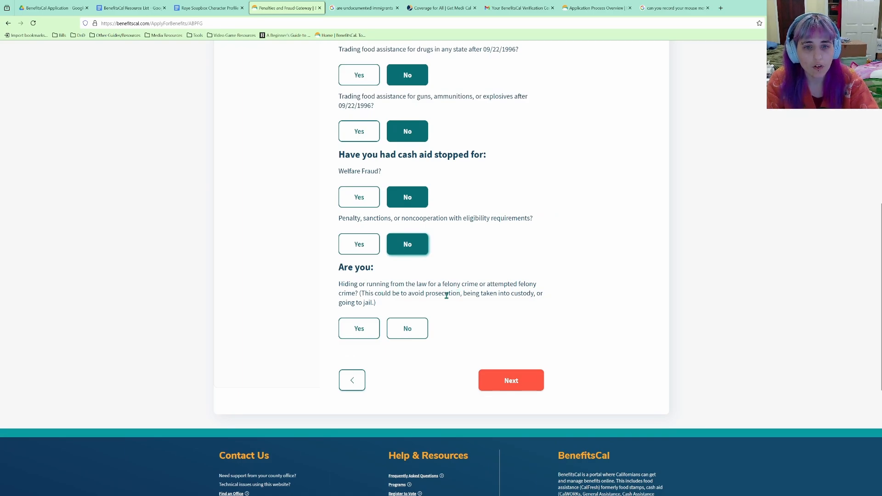
click(417, 329)
scroll(488, 330, up, 1)
scroll(492, 344, up, 2)
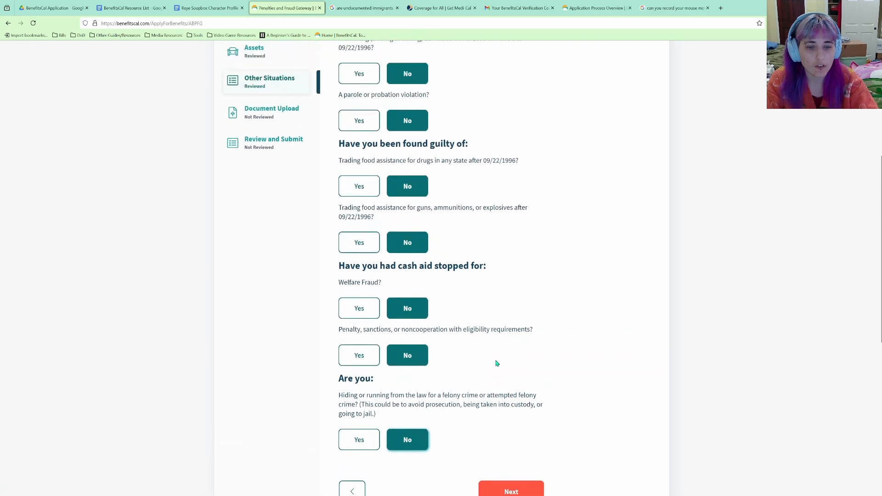
scroll(505, 322, down, 5)
click(512, 271)
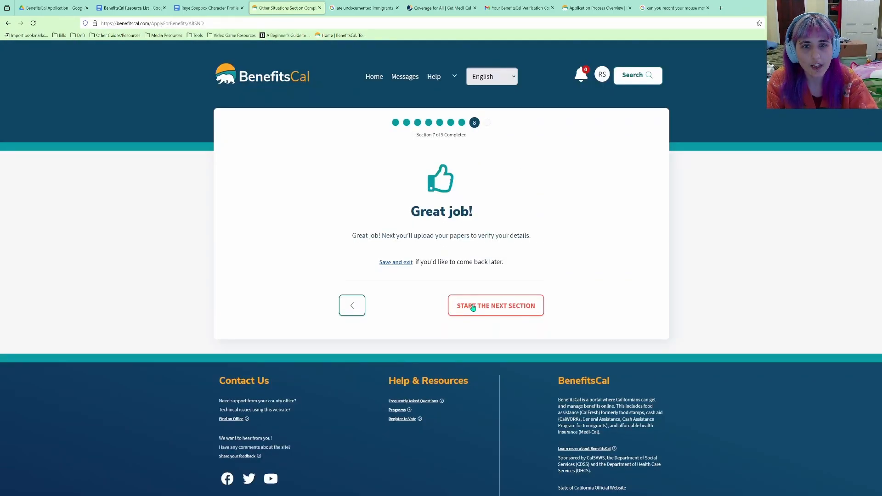
click(472, 307)
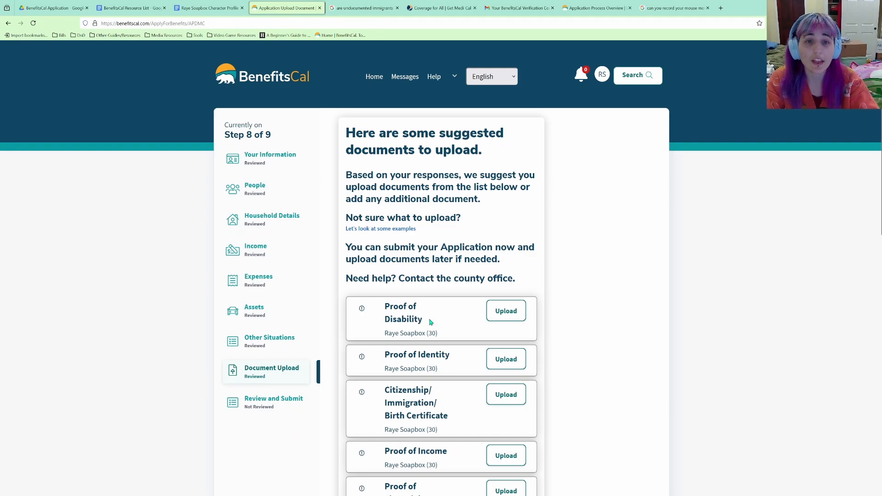
Review the seven suggested documents and open the examples page in a background tab.
scroll(430, 322, down, 5)
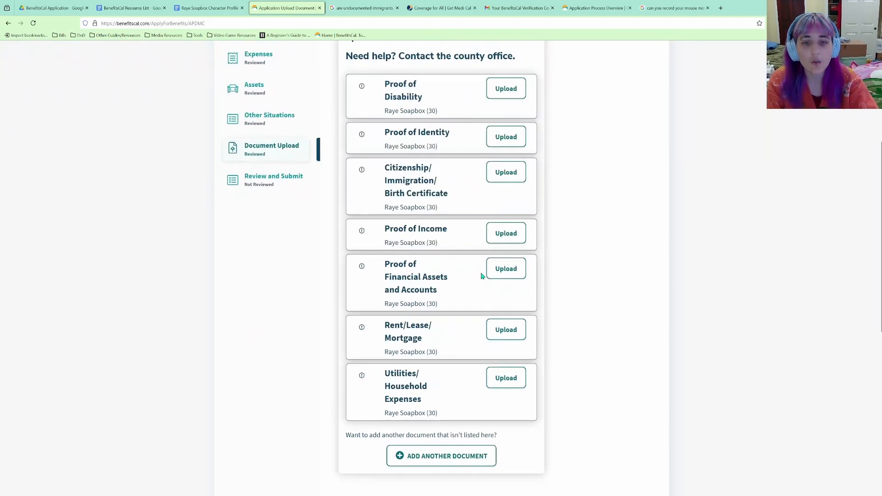
scroll(428, 330, up, 4)
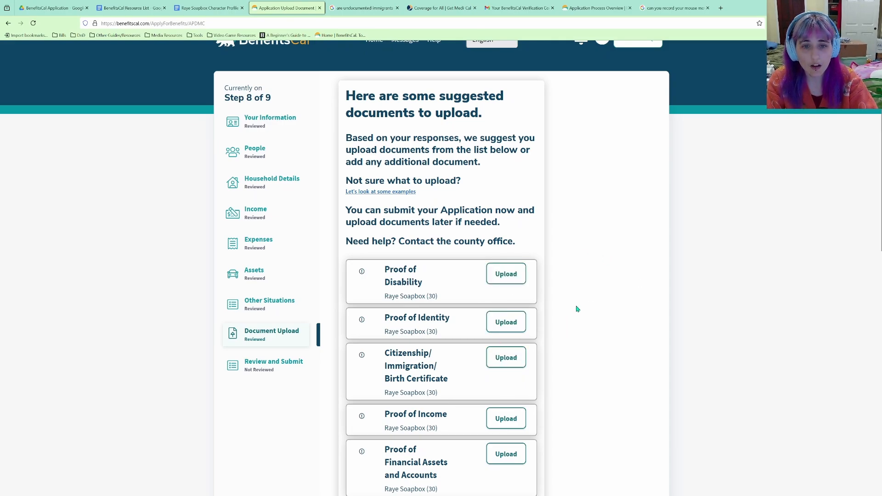
scroll(560, 324, up, 1)
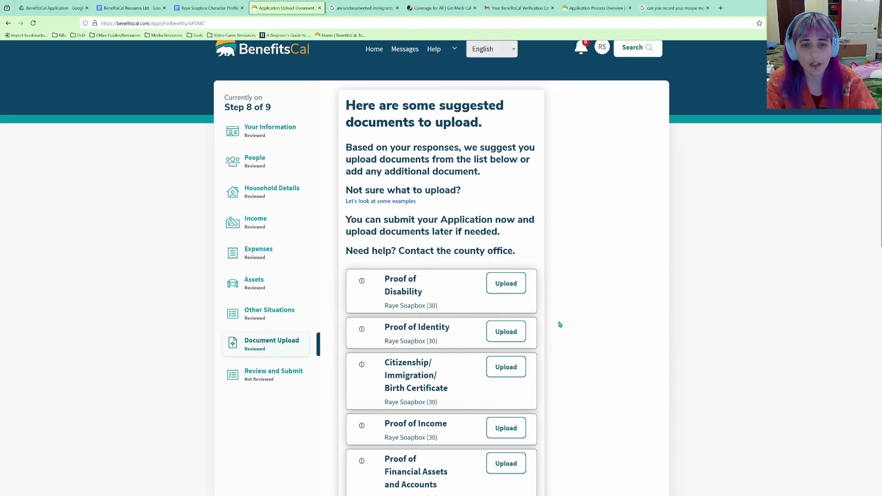
scroll(506, 325, down, 2)
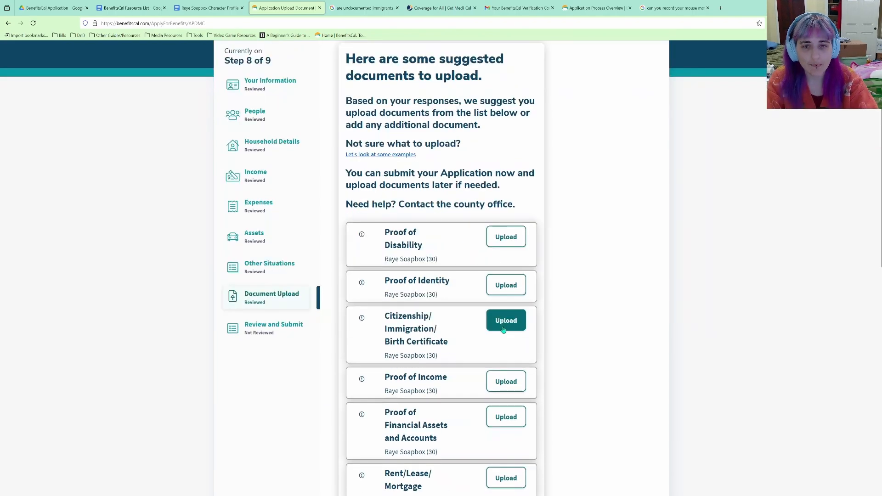
scroll(470, 329, up, 2)
scroll(475, 330, down, 2)
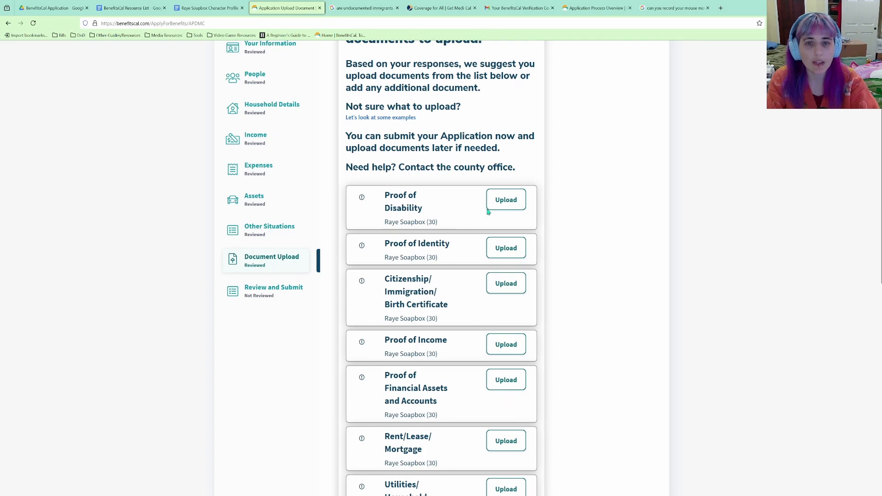
scroll(449, 234, up, 2)
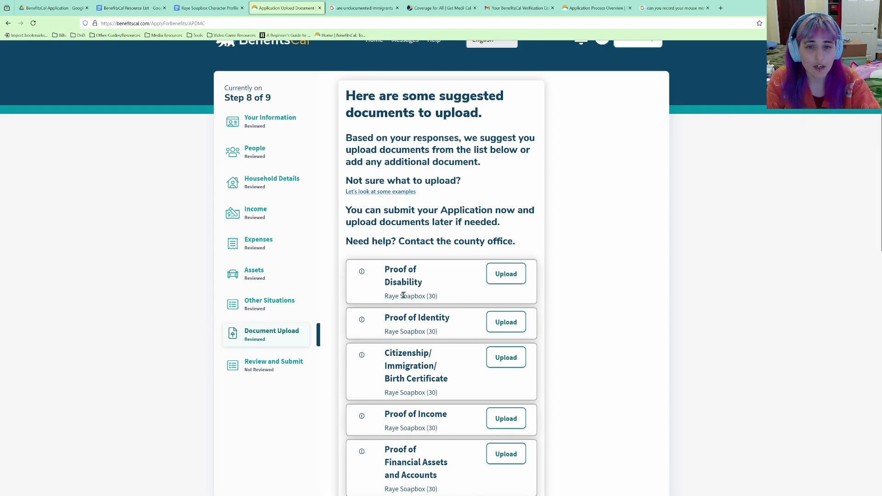
middle_click(411, 191)
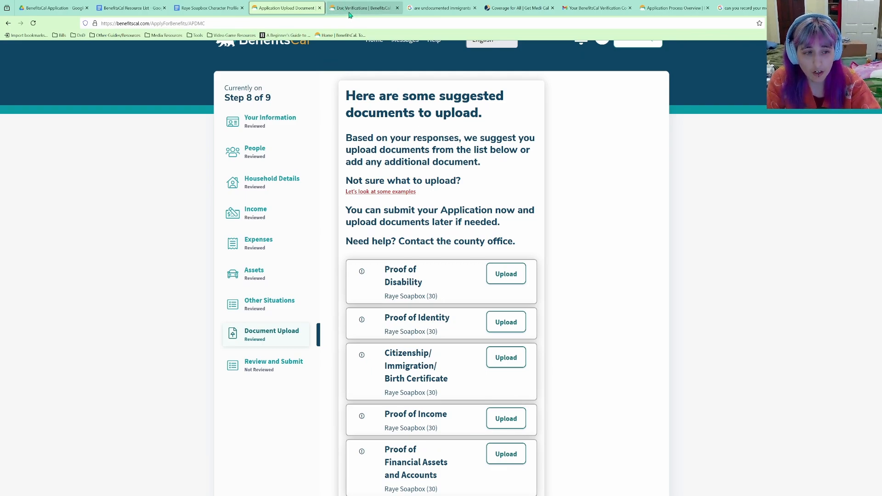
scroll(431, 117, down, 1)
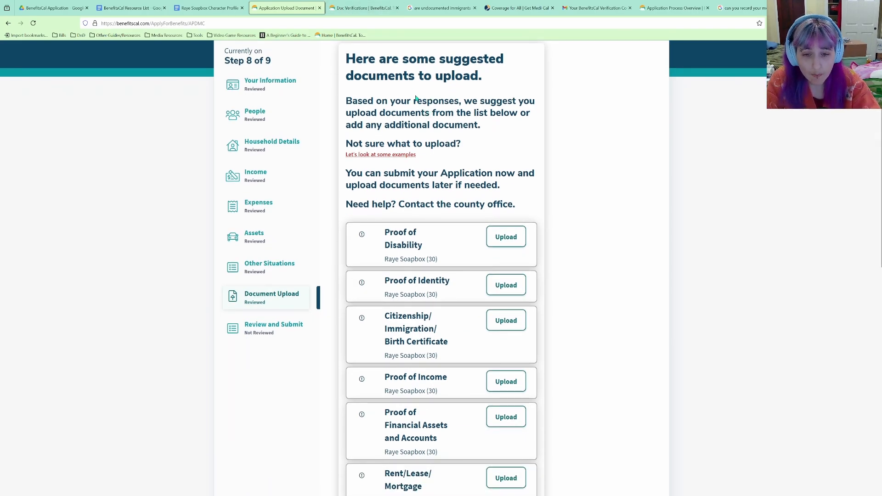
scroll(422, 148, down, 4)
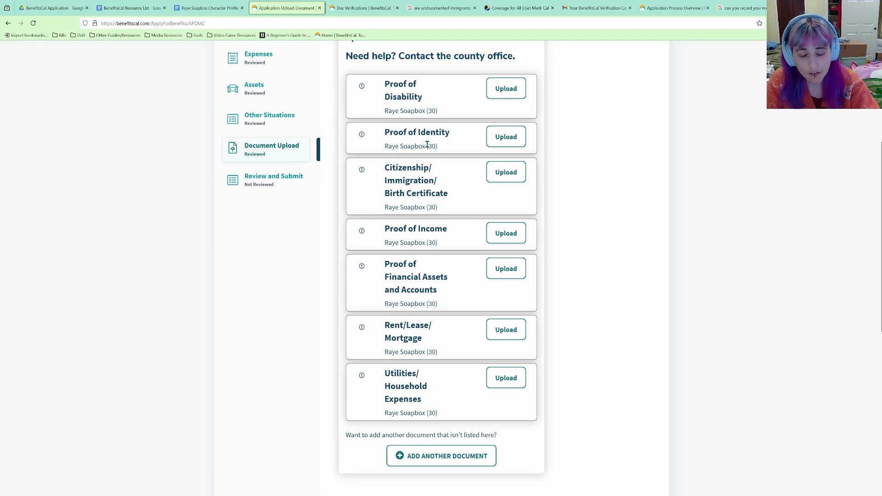
Compare the suggested upload list with the Documents for Verification examples page.
click(366, 8)
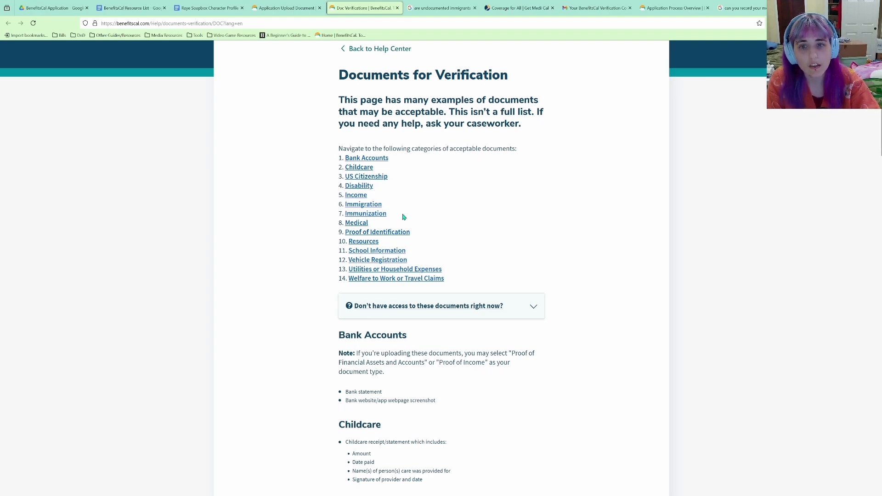
scroll(404, 216, down, 1)
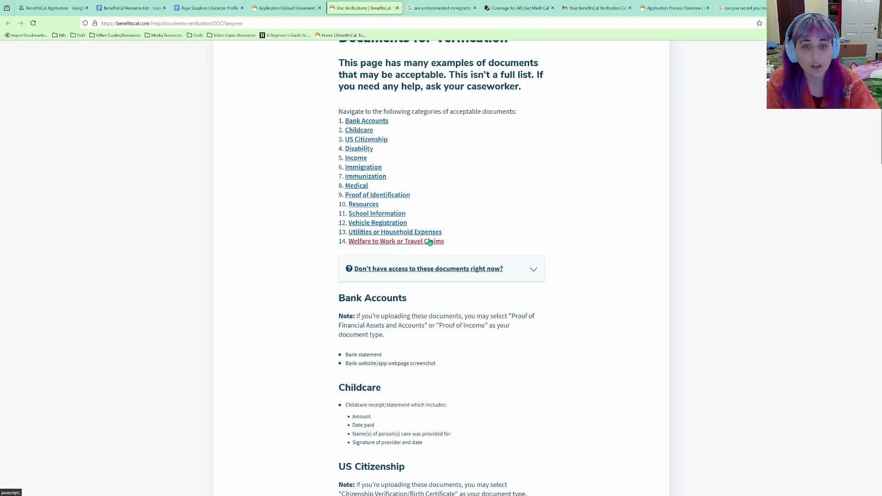
scroll(487, 249, down, 1)
scroll(486, 249, up, 3)
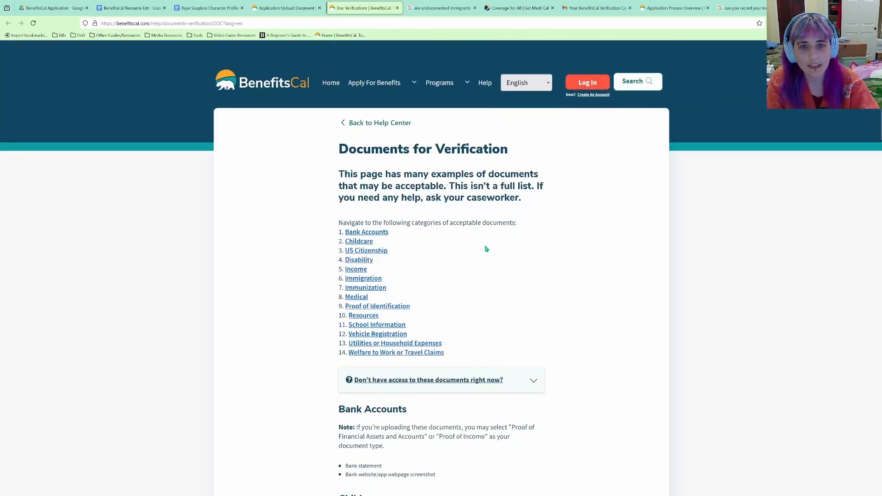
click(307, 8)
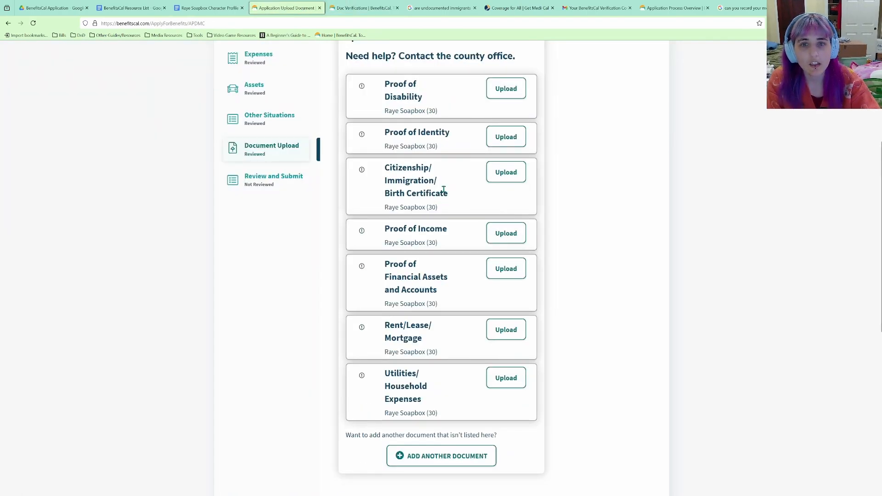
scroll(441, 188, up, 5)
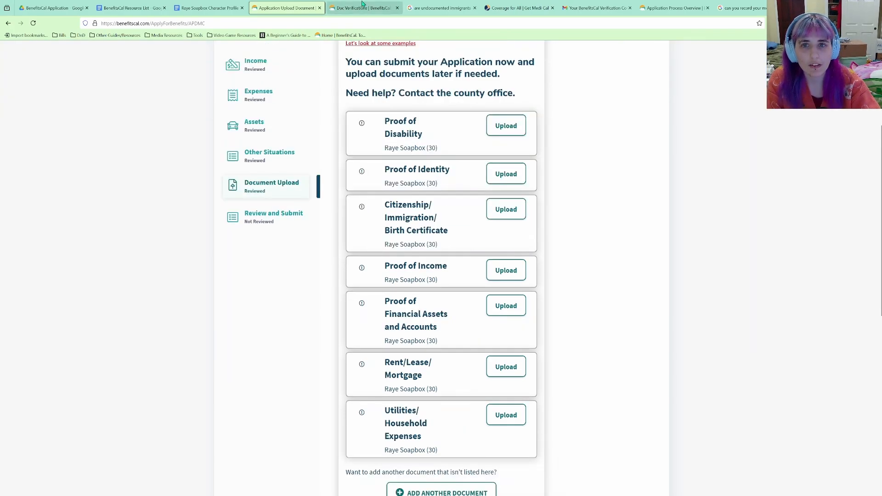
click(363, 6)
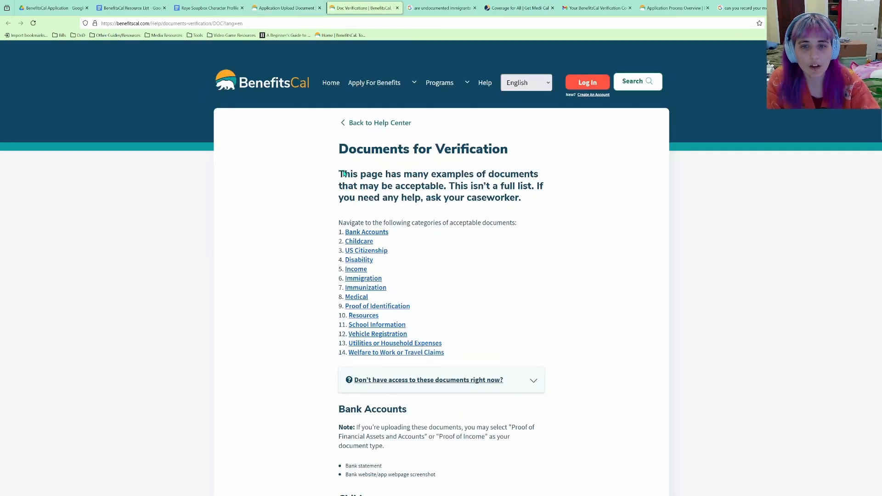
click(286, 8)
scroll(436, 275, down, 3)
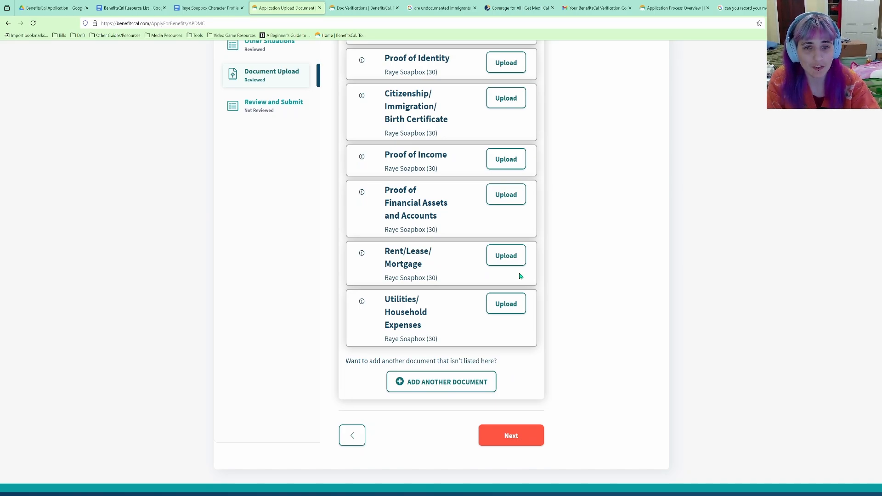
scroll(524, 283, up, 4)
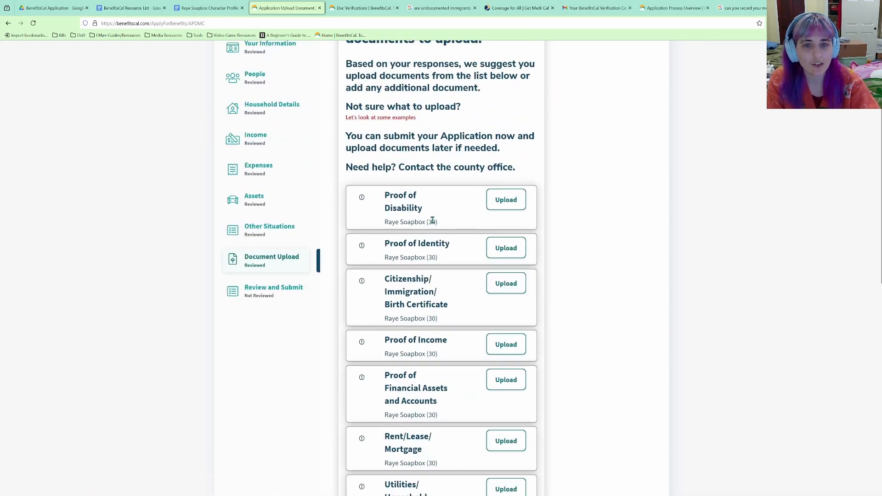
scroll(478, 297, down, 1)
scroll(477, 297, down, 3)
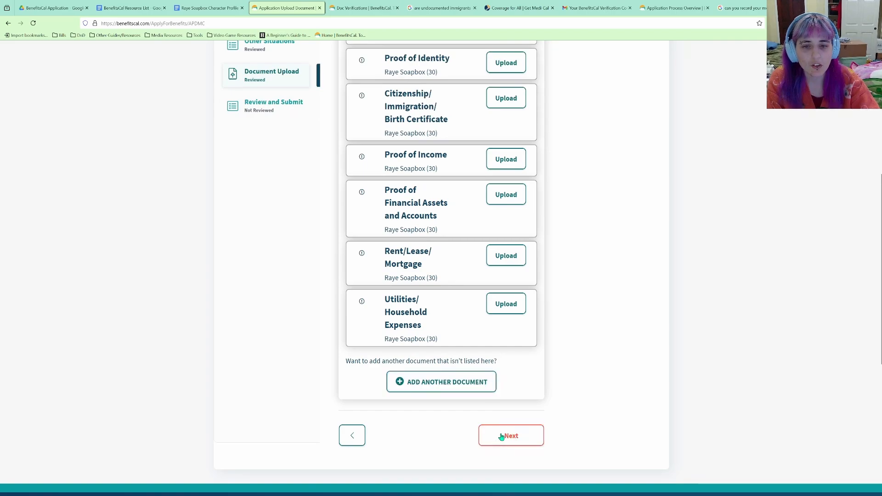
scroll(473, 399, up, 3)
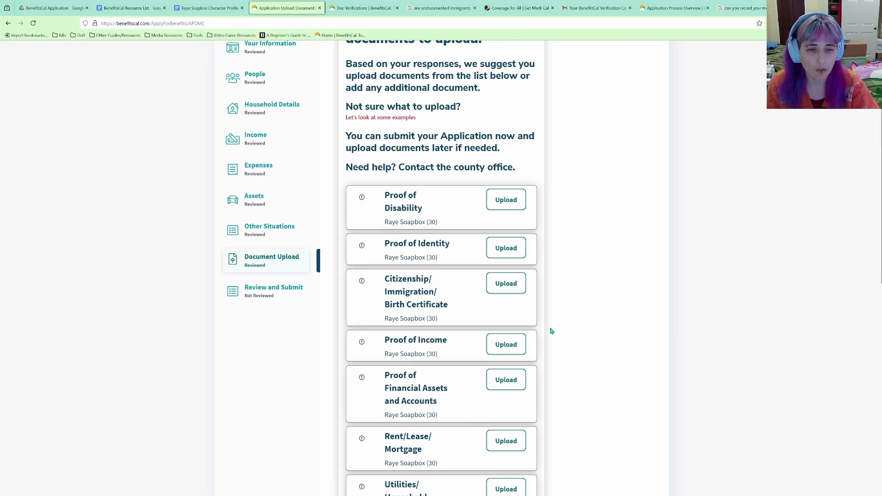
scroll(551, 333, down, 5)
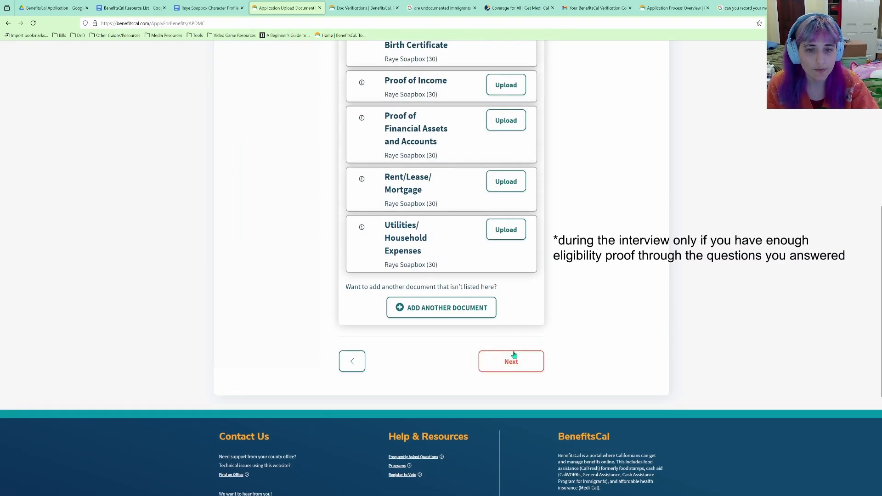
Finish Document Upload without adding any files and start the Review and Submit section.
click(514, 356)
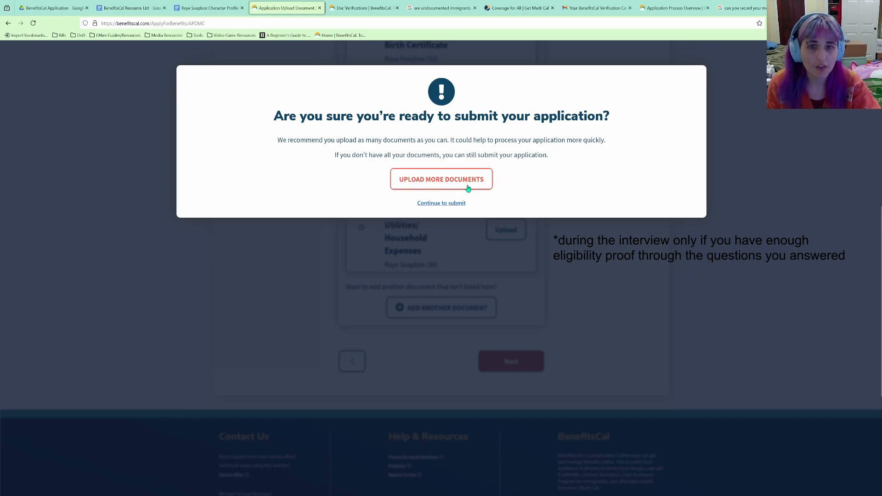
click(455, 204)
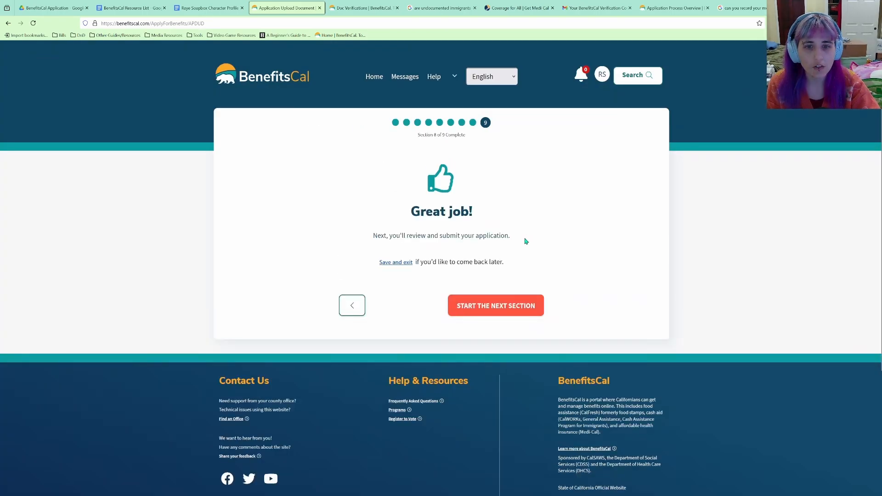
click(515, 306)
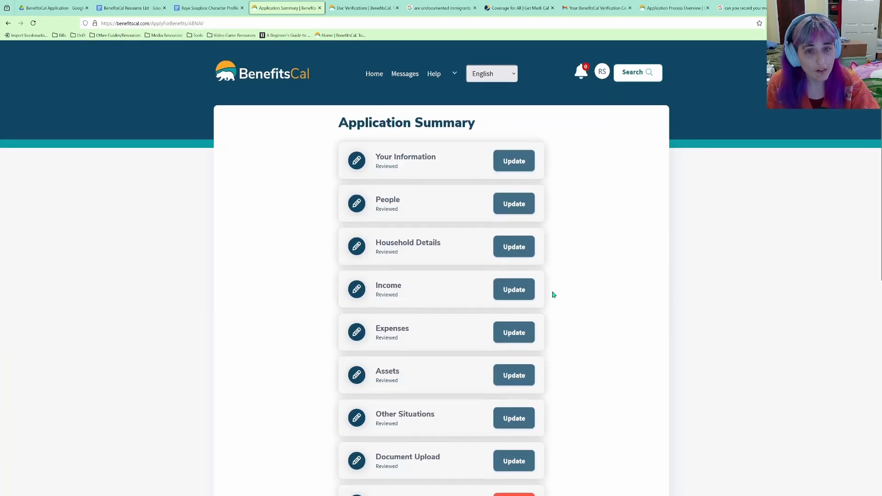
Review the application summary and continue to the optional SSN, phone and email page.
scroll(551, 293, down, 5)
scroll(547, 293, up, 1)
click(514, 287)
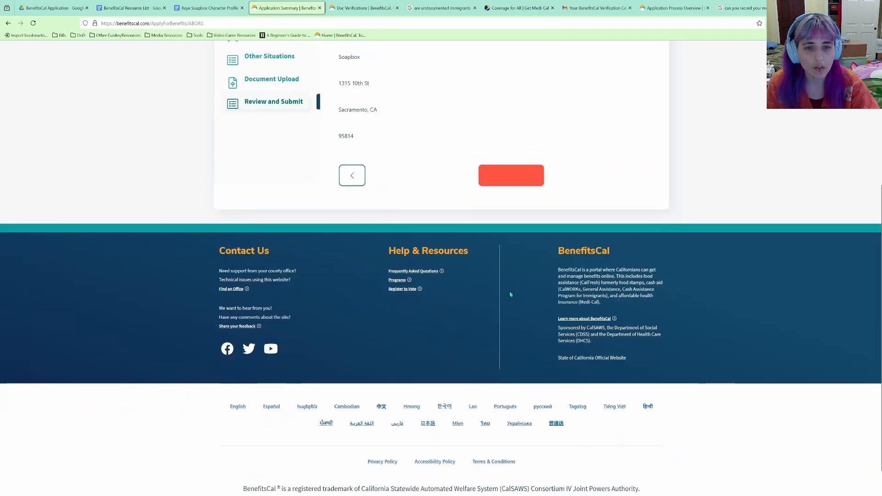
scroll(476, 204, down, 3)
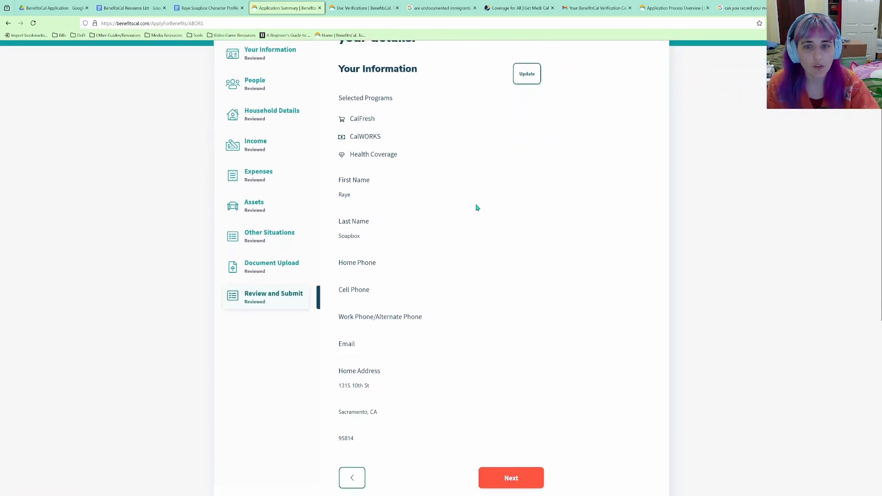
scroll(471, 216, down, 2)
scroll(471, 219, up, 4)
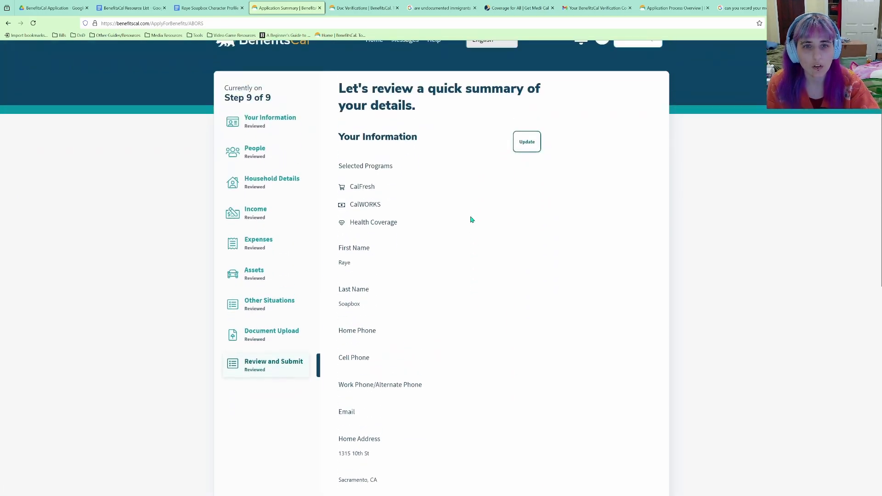
scroll(472, 224, down, 5)
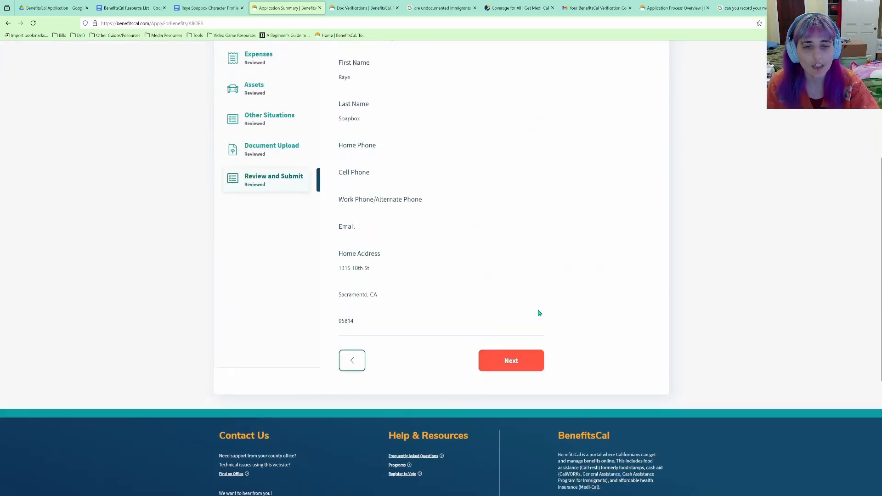
click(532, 356)
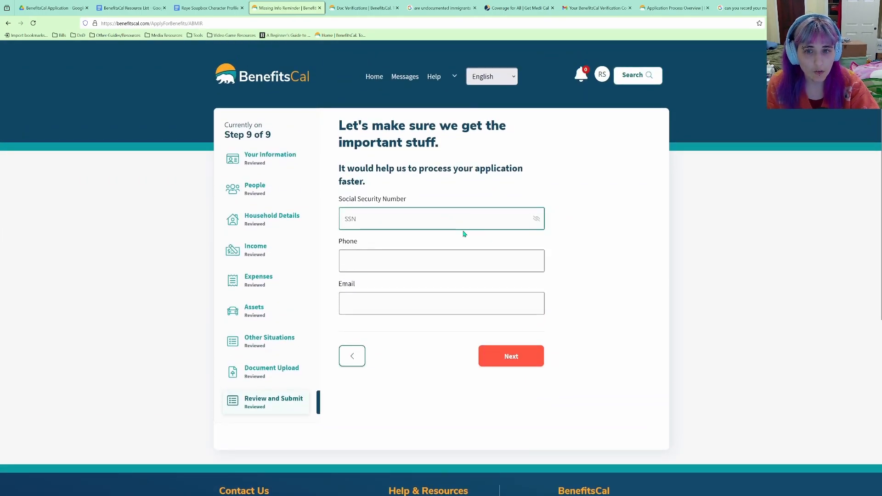
Skip the optional SSN, phone and email details and answer No to the farm-worker question.
click(522, 357)
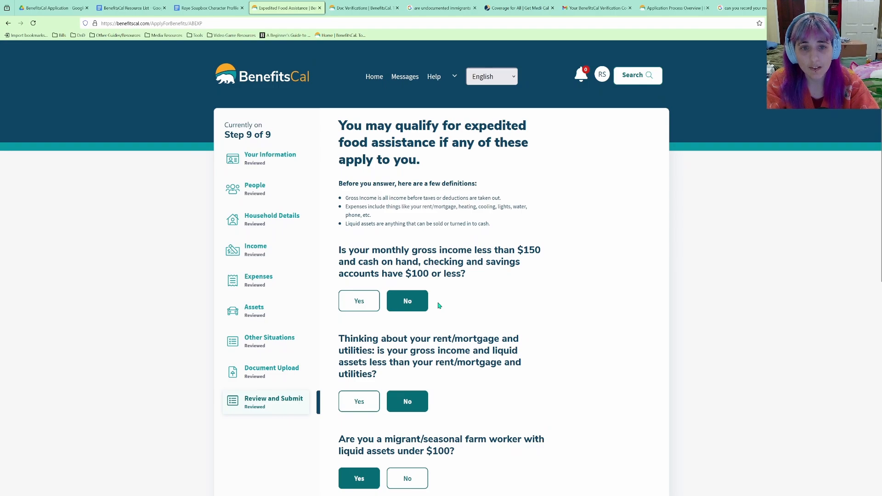
scroll(438, 306, down, 3)
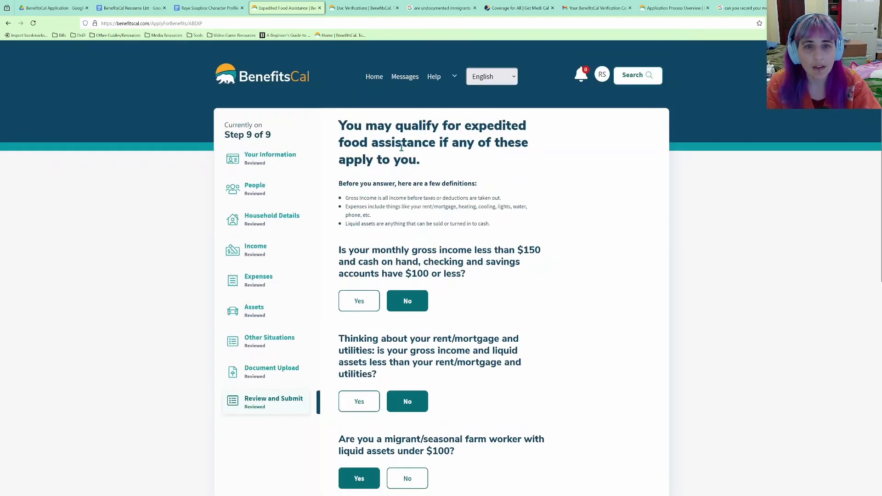
scroll(423, 263, up, 3)
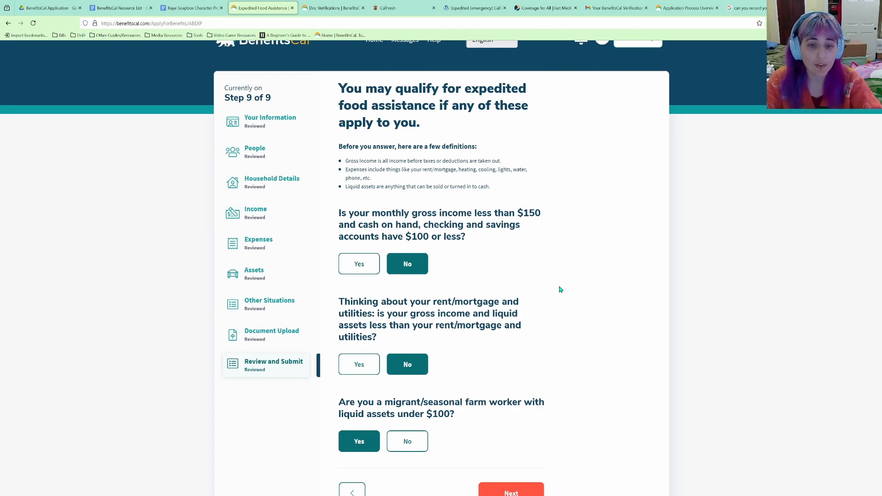
scroll(560, 290, down, 3)
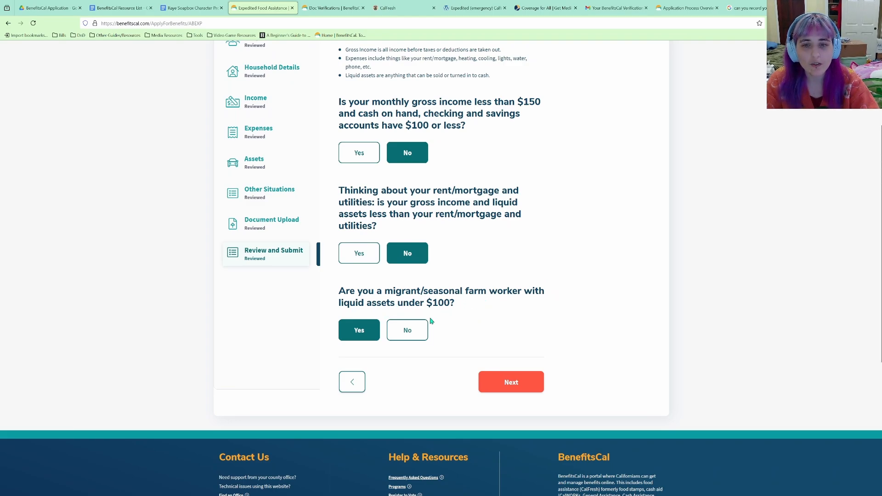
click(410, 332)
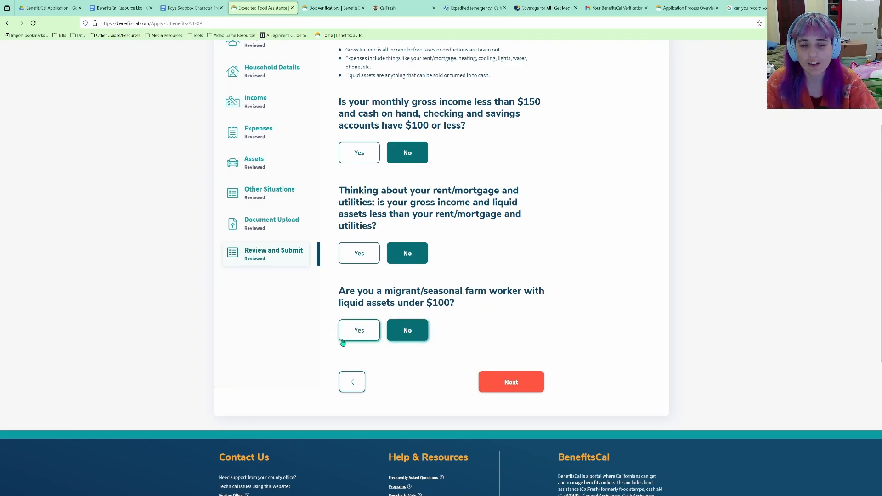
scroll(528, 368, up, 2)
click(522, 456)
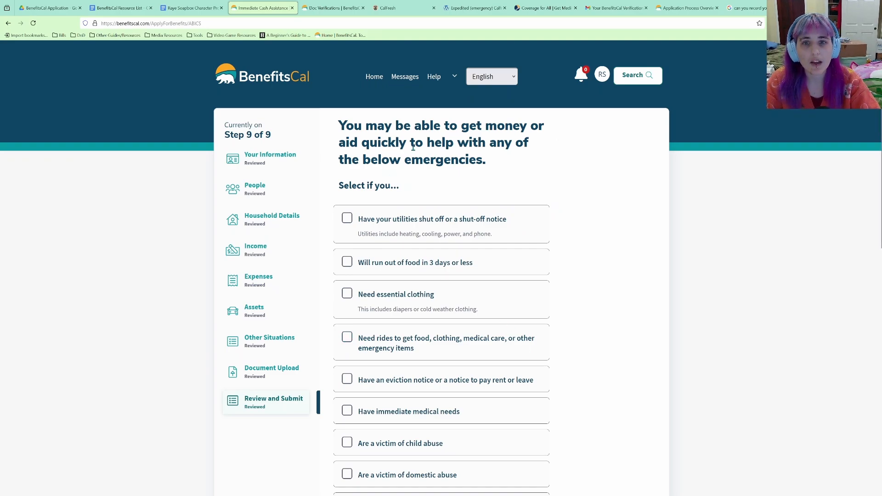
Tick None of These Apply on the emergency cash assistance checklist and continue.
scroll(462, 159, down, 1)
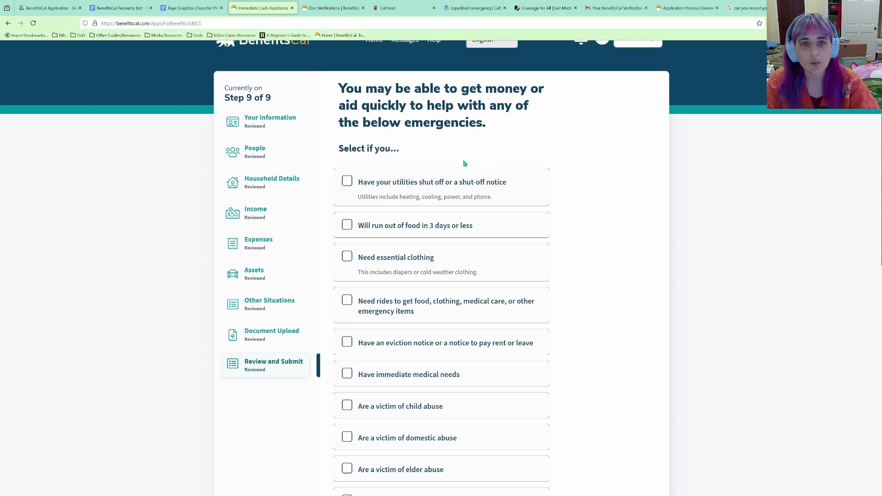
scroll(464, 163, down, 1)
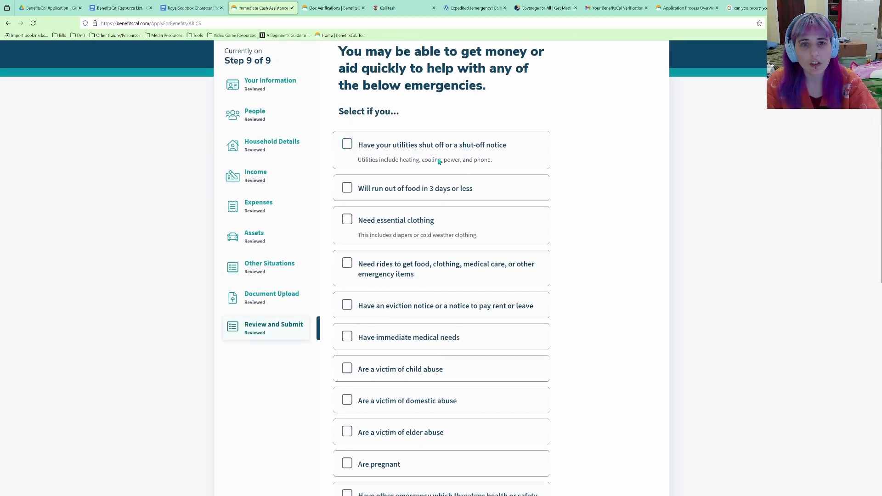
scroll(439, 165, down, 2)
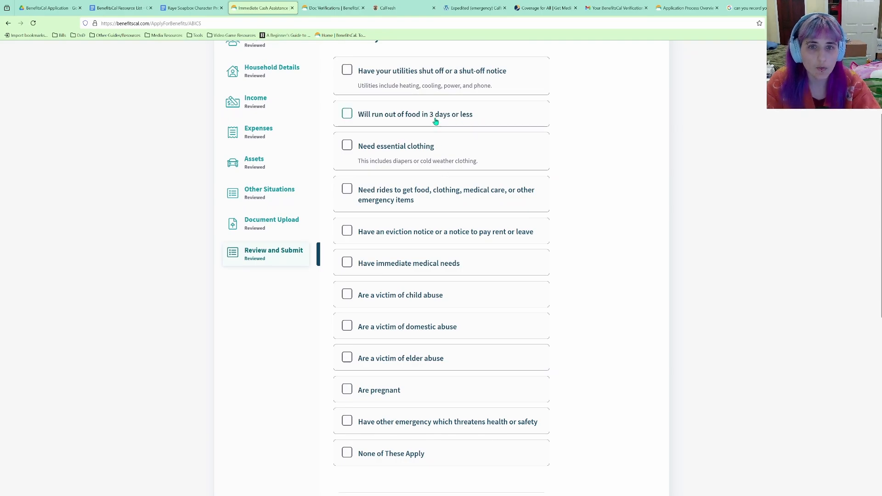
scroll(437, 132, down, 1)
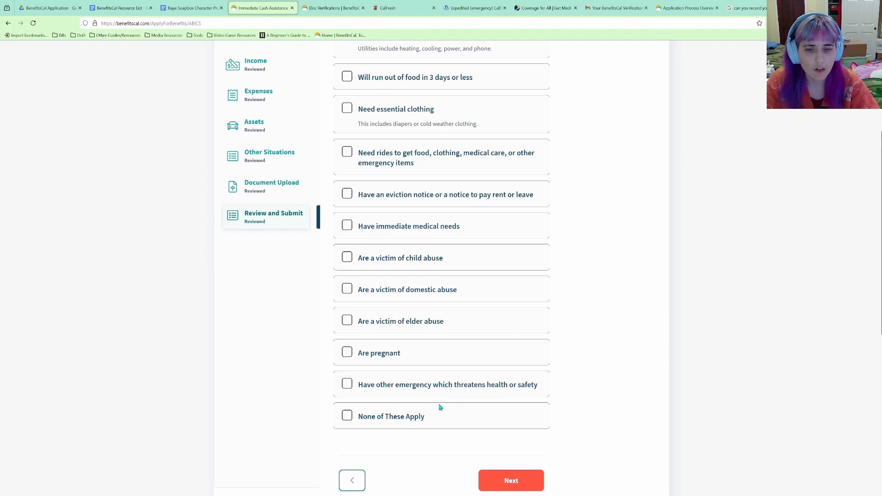
click(347, 416)
click(526, 477)
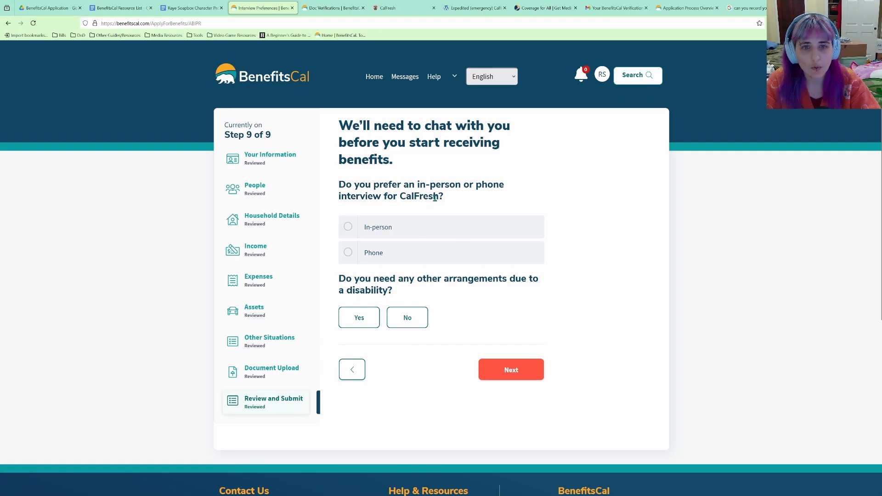
Choose a phone CalFresh interview with no disability arrangements and skip the phone number for now.
click(384, 256)
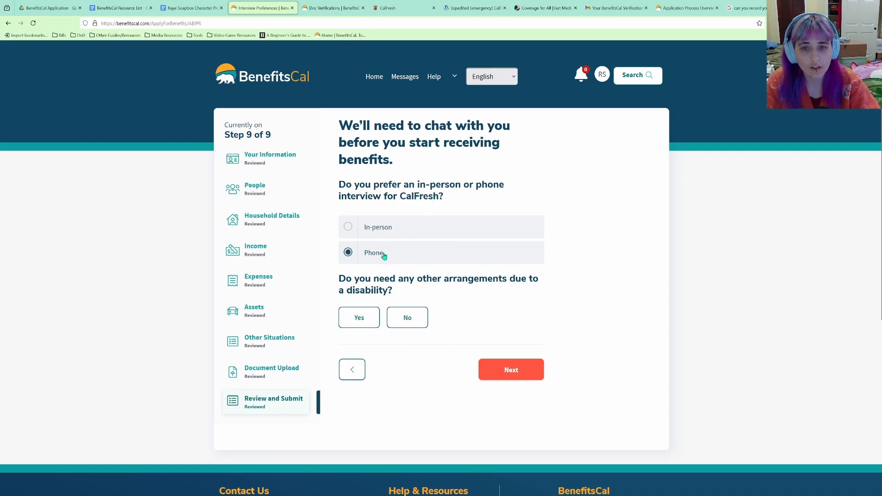
click(405, 319)
click(538, 371)
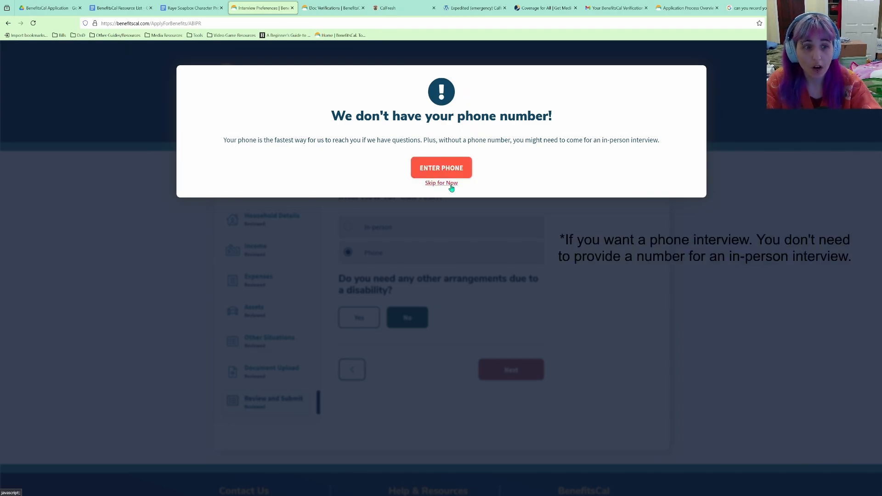
click(451, 184)
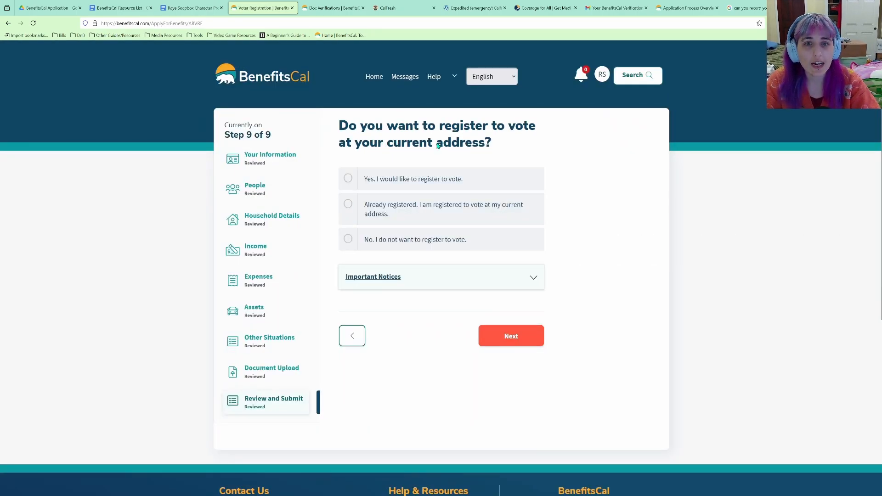
Answer 'No, I do not want to register to vote', check Important Notices, and continue.
click(399, 212)
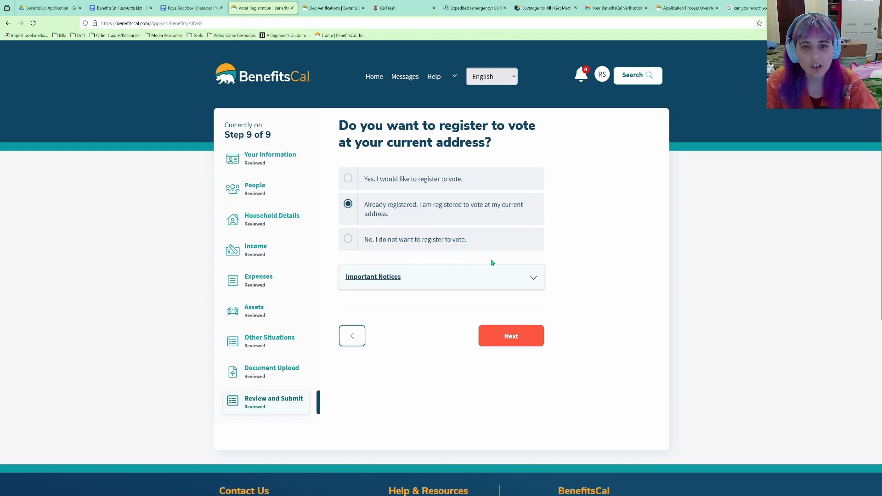
click(426, 241)
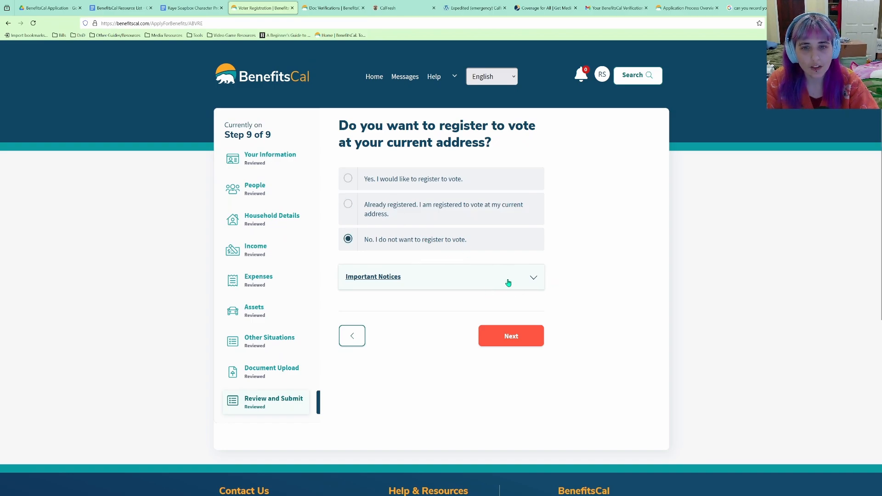
click(526, 283)
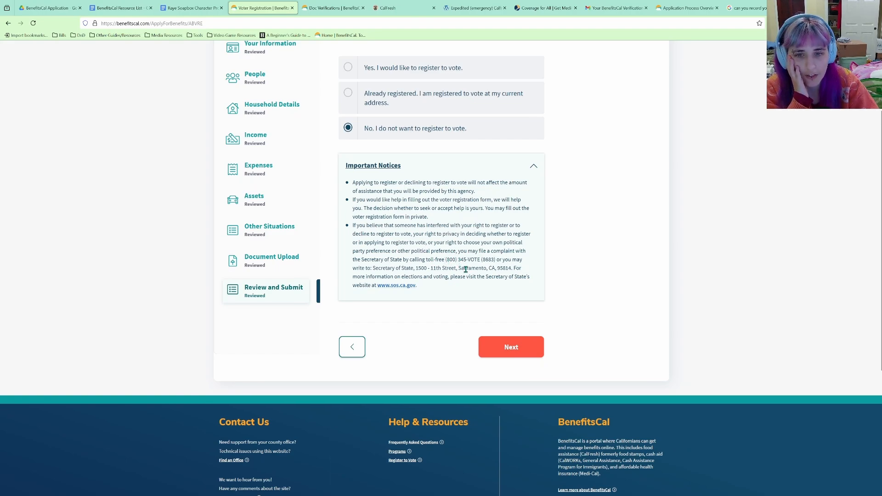
click(511, 346)
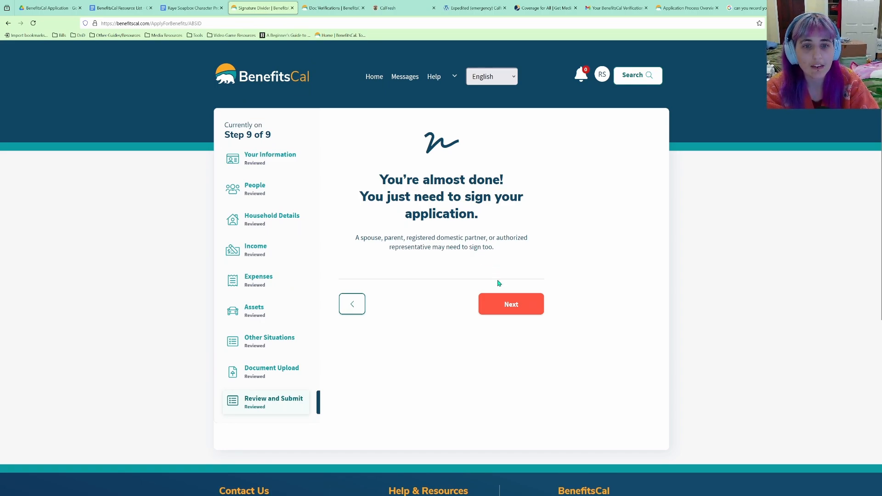
Scroll through the Rights and Responsibilities to the end and check the confirmation box.
click(510, 306)
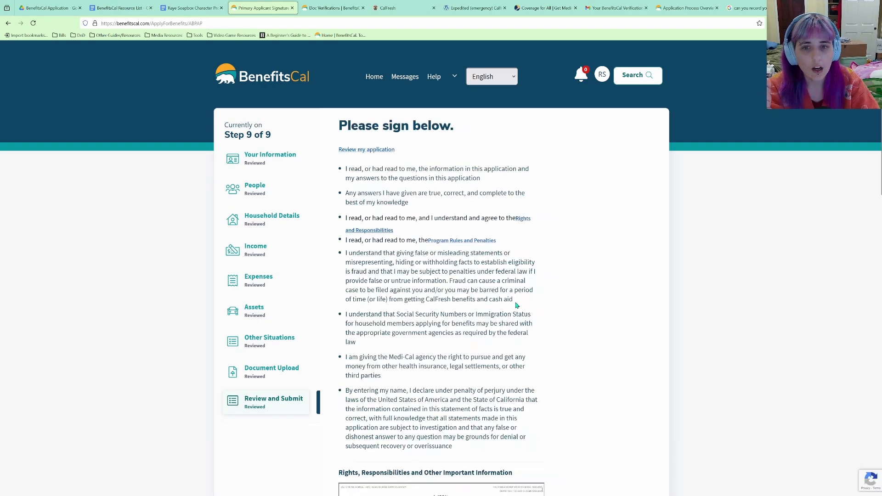
scroll(517, 305, down, 2)
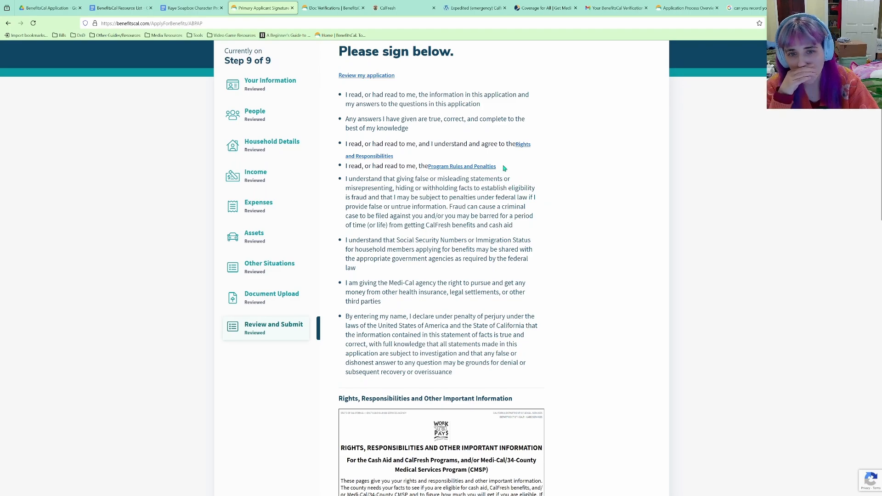
scroll(505, 207, down, 4)
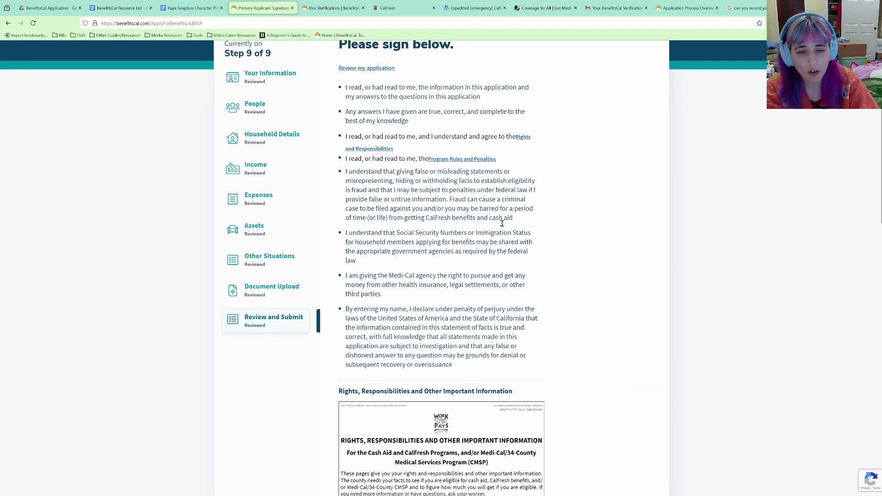
scroll(500, 215, up, 4)
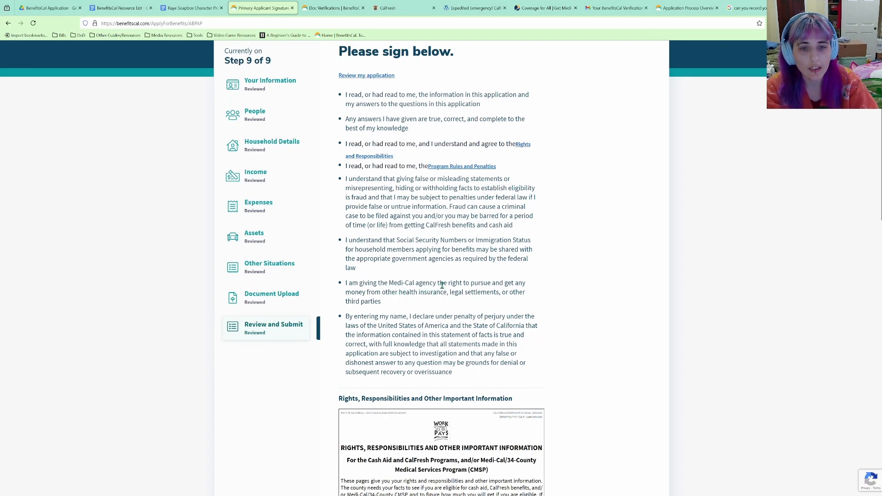
scroll(425, 324, down, 1)
scroll(426, 325, down, 1)
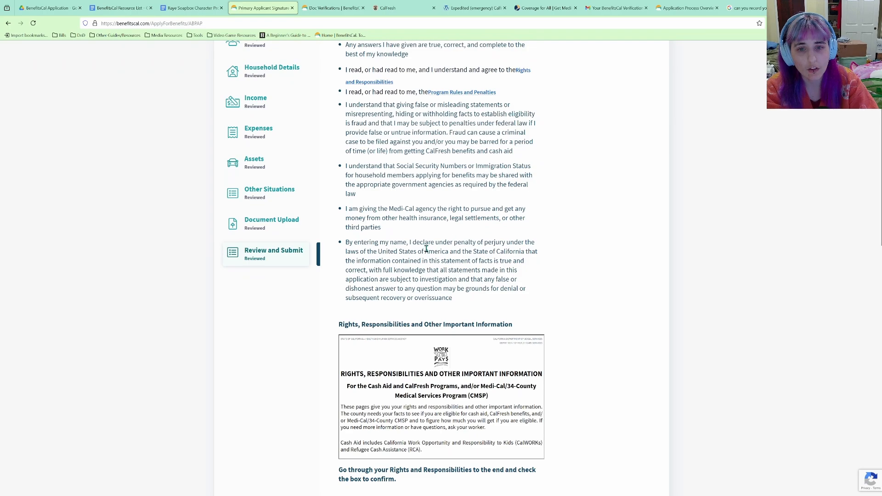
scroll(426, 246, down, 2)
scroll(429, 294, down, 2)
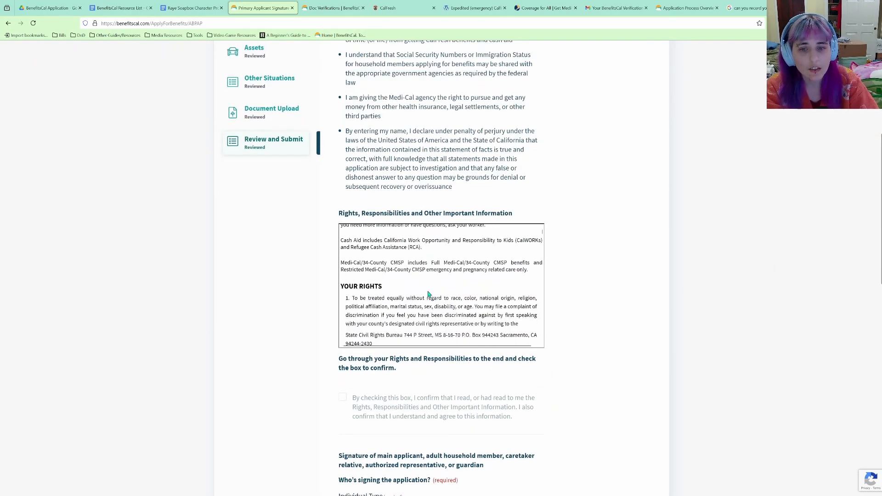
scroll(461, 285, down, 1)
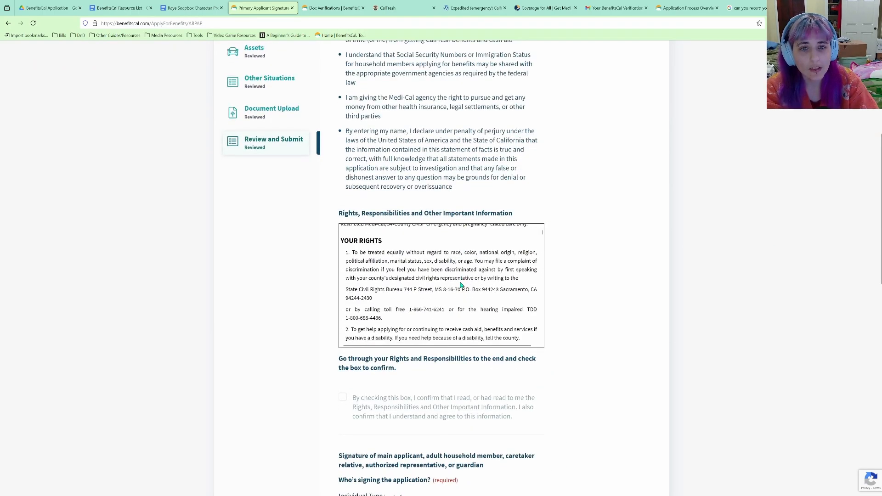
scroll(461, 286, down, 10)
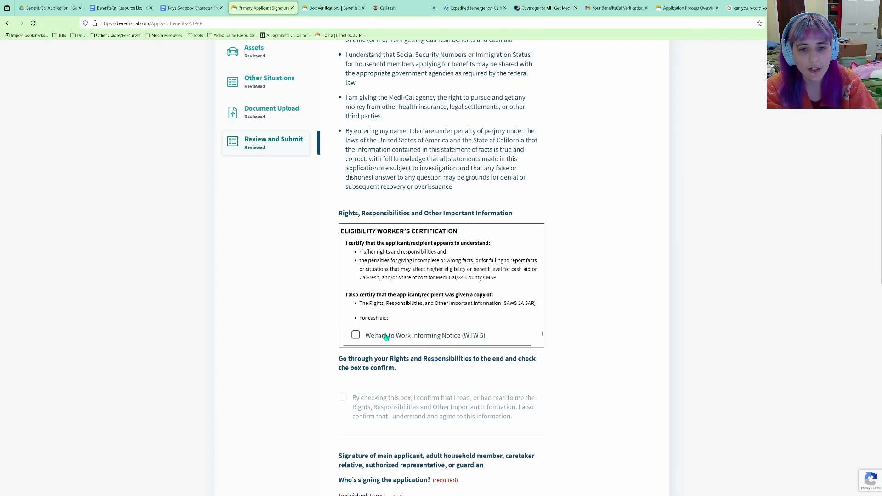
scroll(372, 334, down, 3)
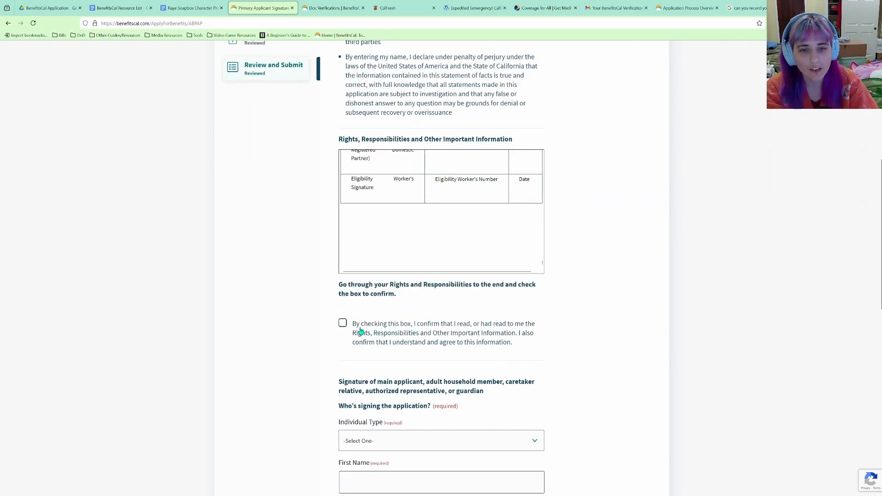
click(342, 323)
scroll(417, 311, down, 3)
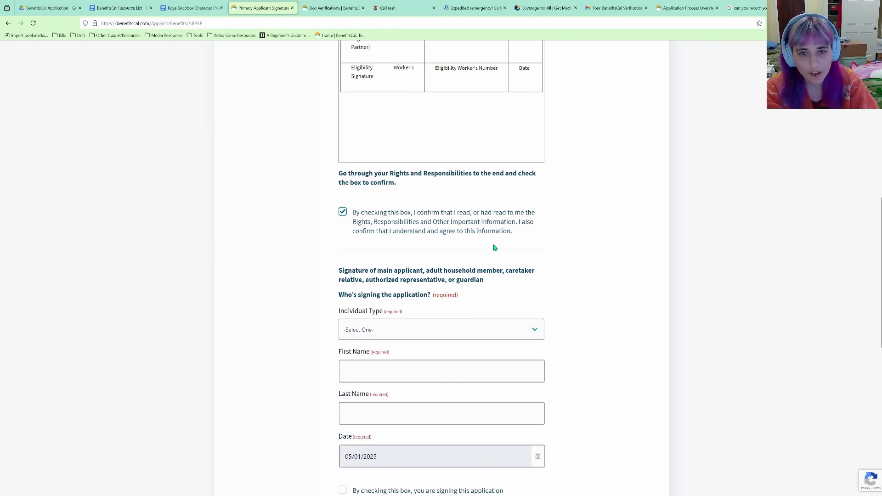
Set the signer type to Applicant and enter the applicant's first and last name.
scroll(445, 220, down, 3)
key(Tab)
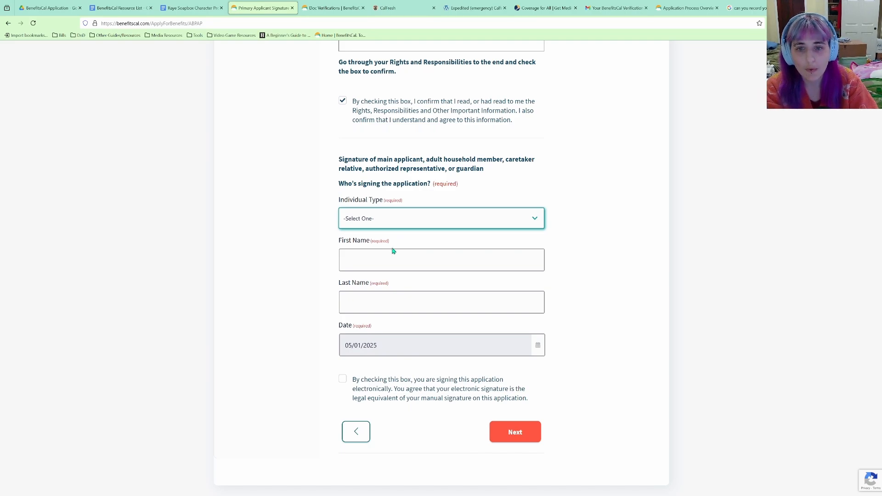
key(Down)
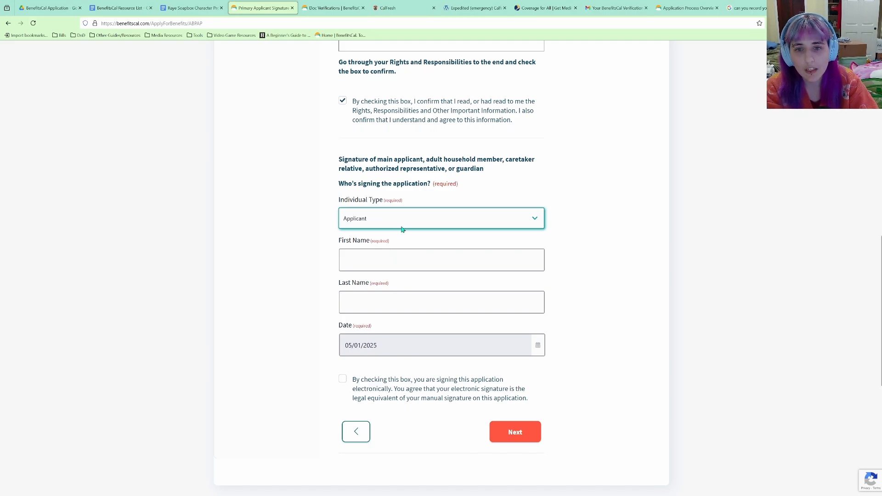
click(398, 259)
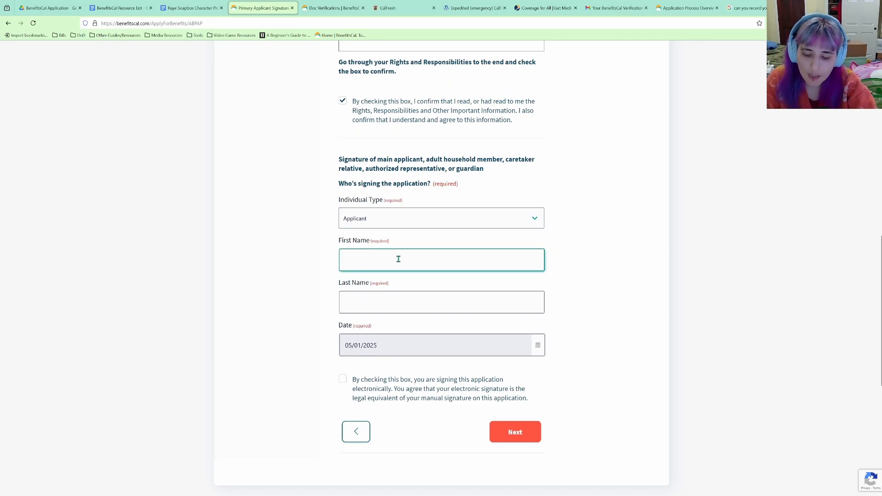
key(Tab)
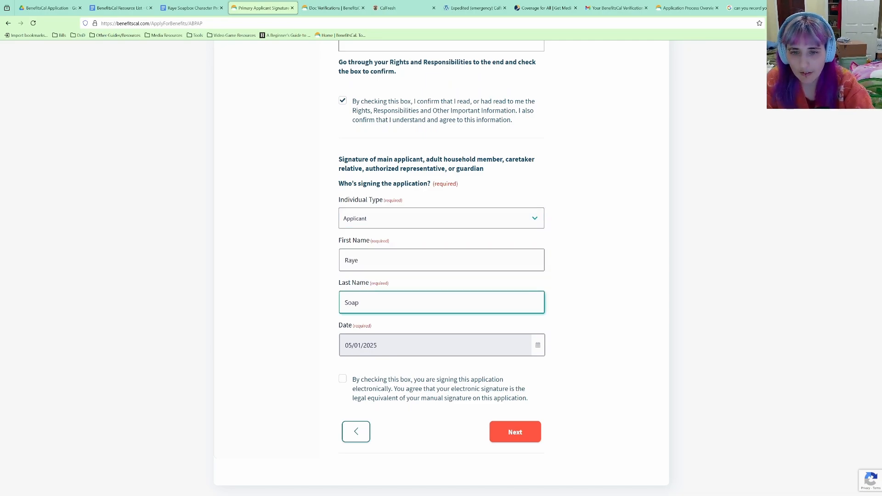
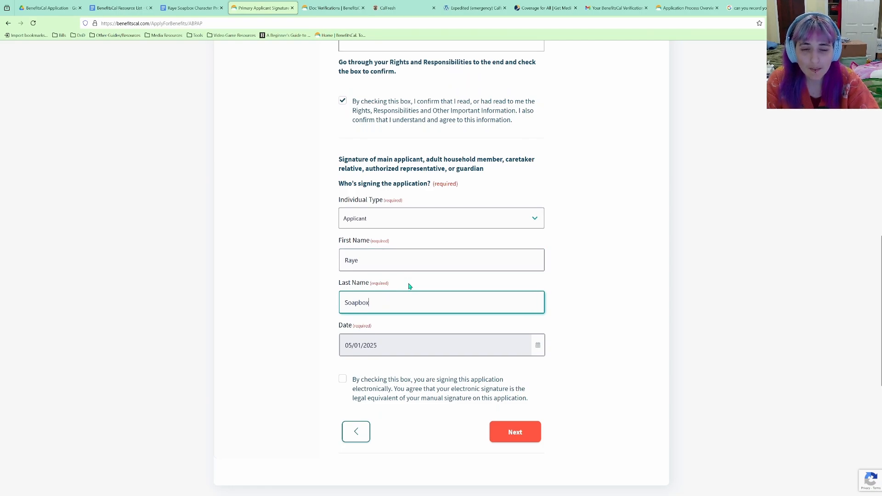
Check the electronic signature box and review the completed signature section.
click(418, 384)
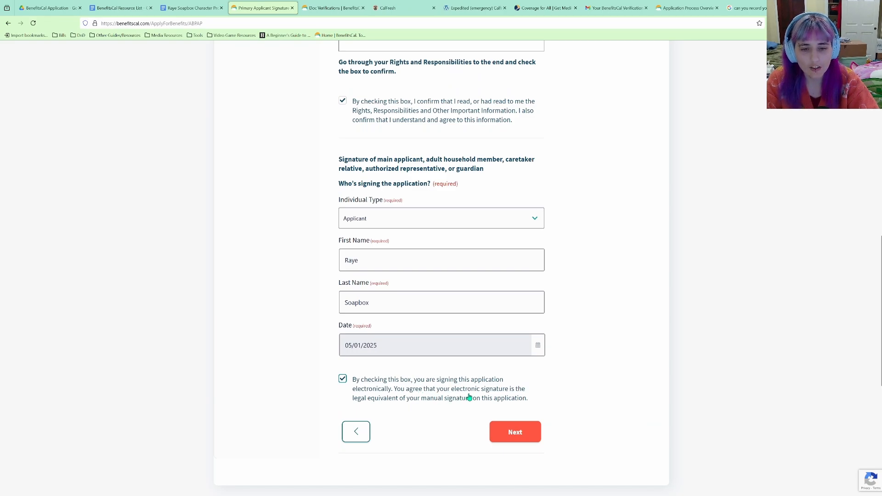
scroll(476, 404, up, 1)
scroll(478, 408, down, 3)
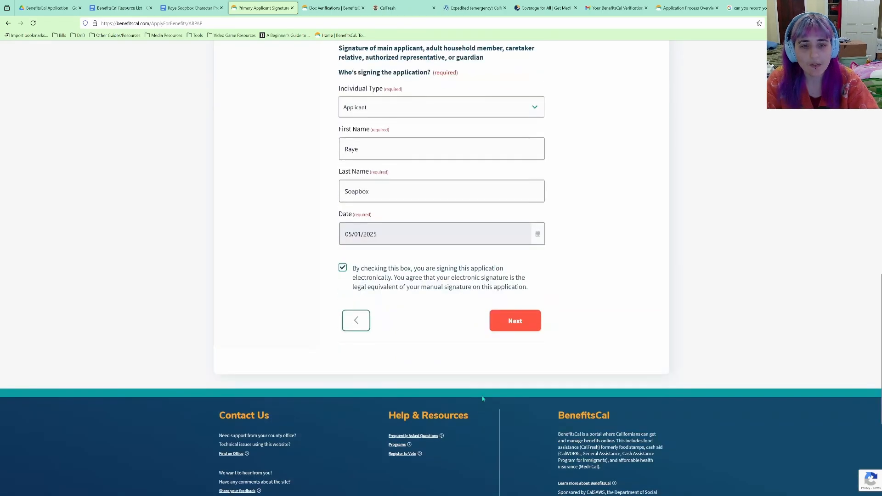
scroll(523, 315, up, 4)
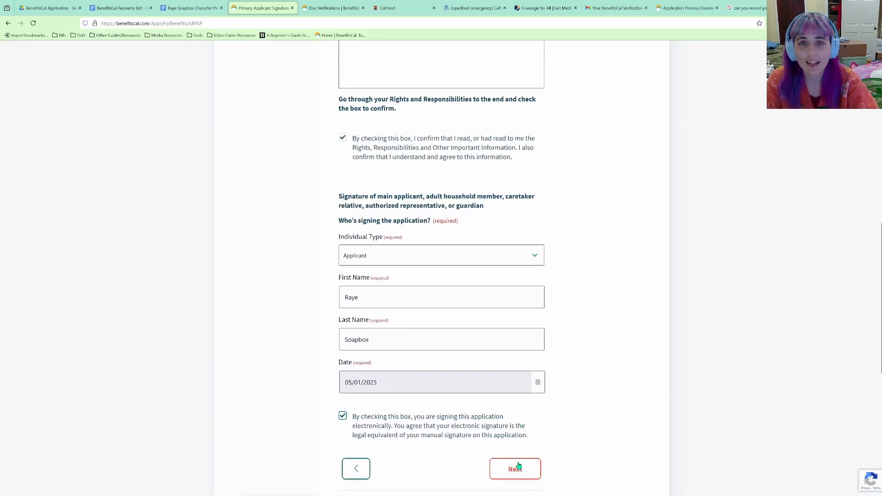
scroll(519, 469, up, 9)
scroll(521, 456, down, 1)
scroll(521, 456, down, 10)
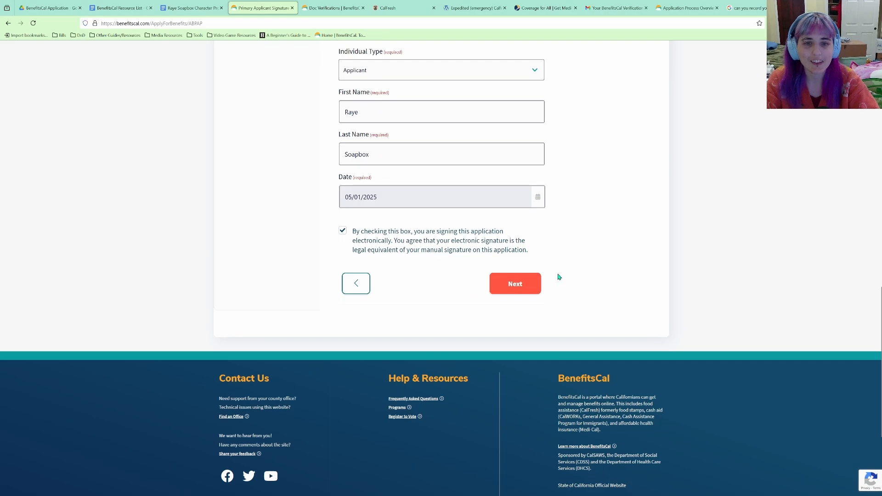
scroll(390, 291, up, 9)
scroll(393, 295, up, 7)
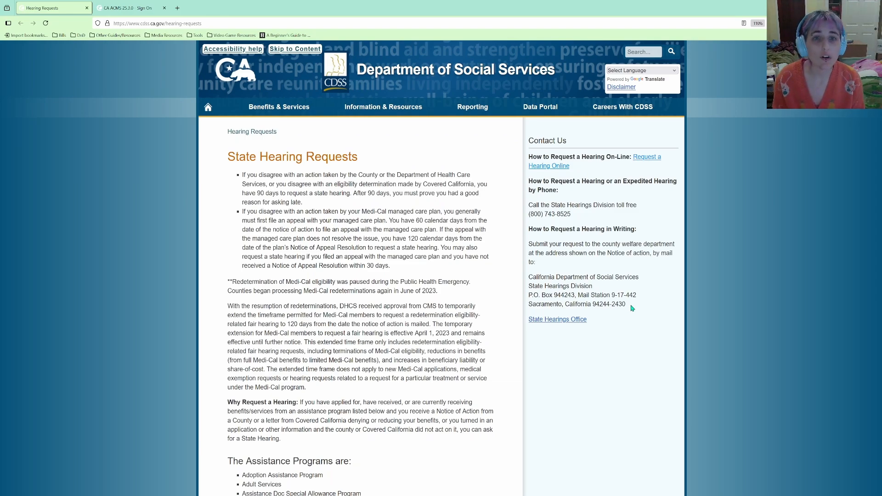
click(564, 166)
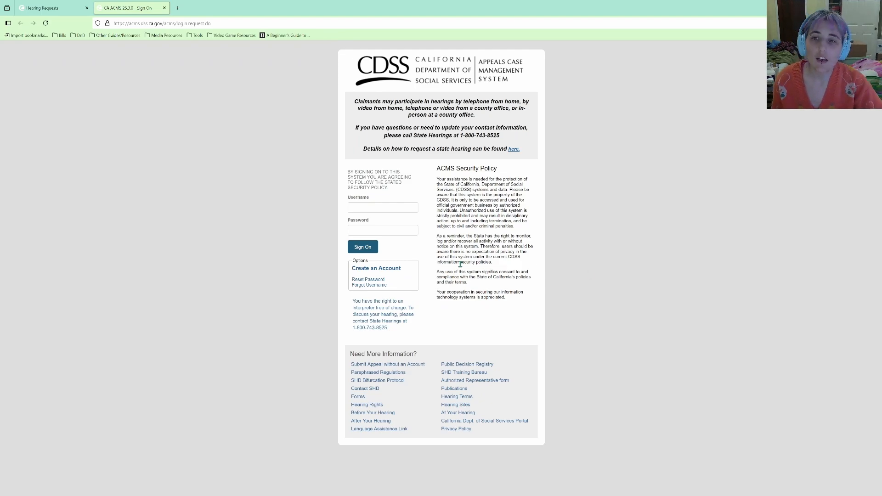
click(37, 5)
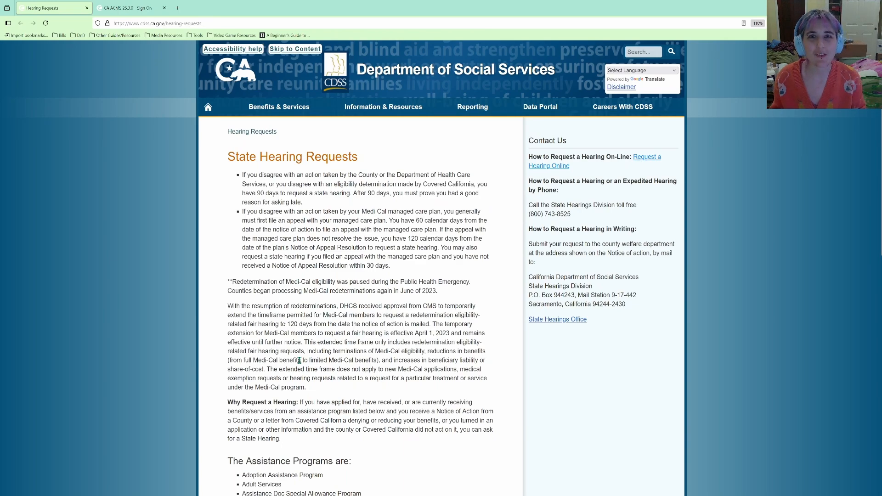